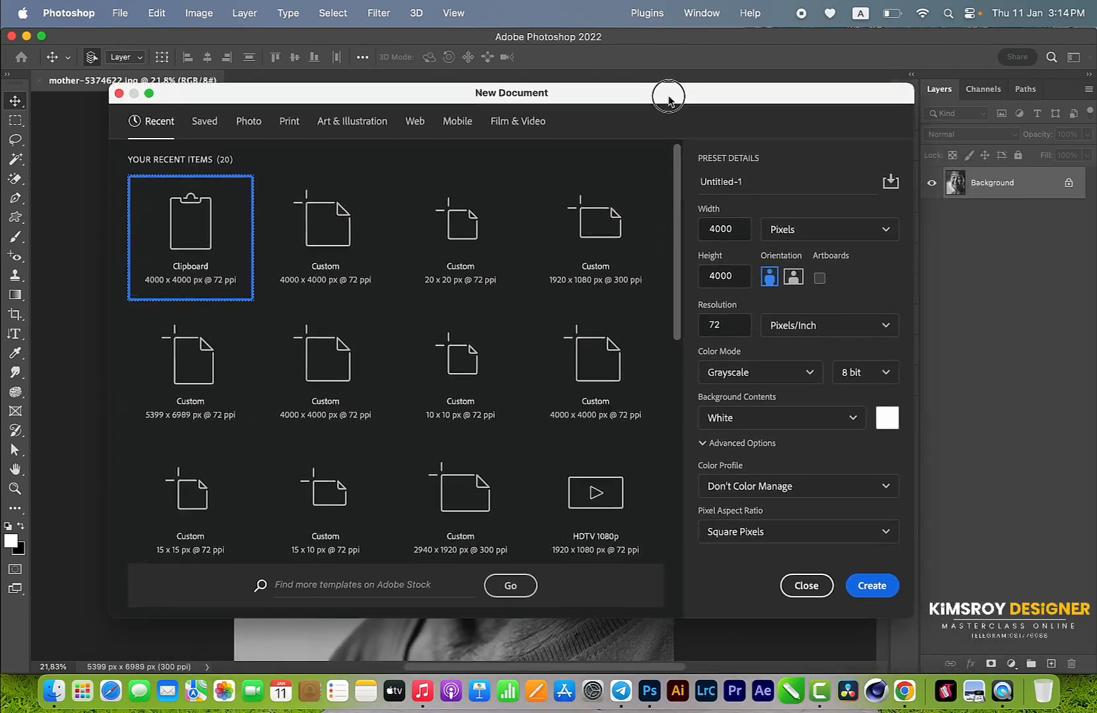
Create a new 15 x 15 pixel document at 72 pixels/inch in Grayscale mode with a white background.
{"action": "left_click_drag", "start_coordinate": [732, 234], "coordinate": [701, 235]}
{"action": "type", "text": "15"}
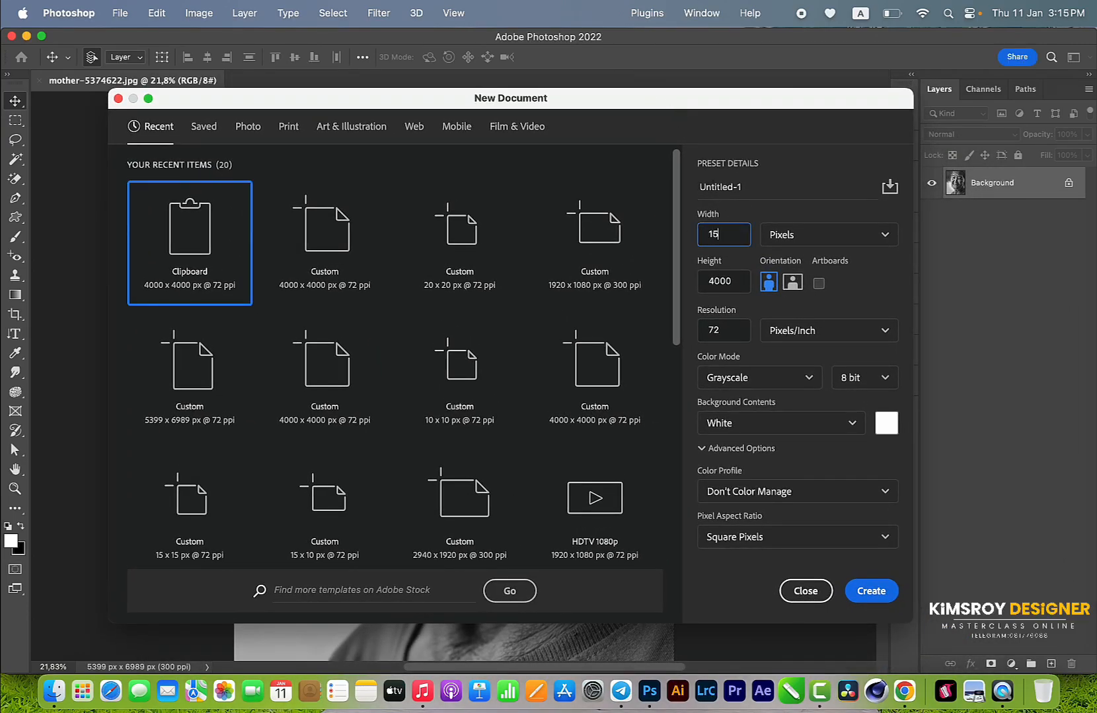
{"action": "left_click_drag", "start_coordinate": [738, 281], "coordinate": [675, 282]}
{"action": "type", "text": "15"}
{"action": "key", "text": "Tab"}
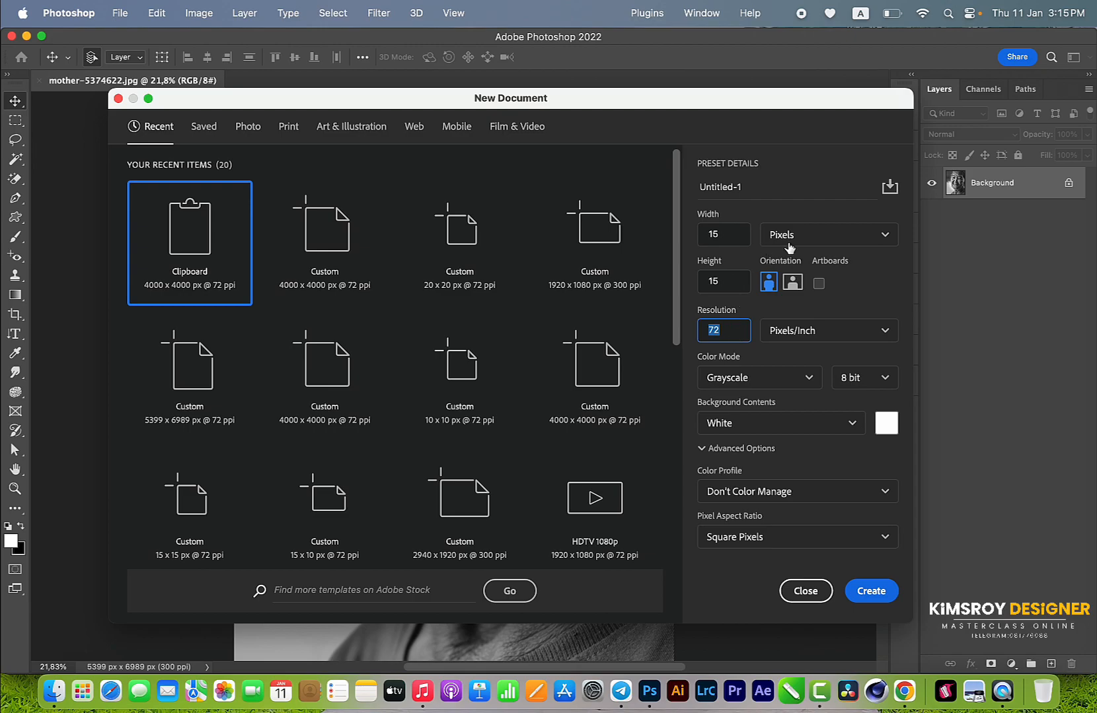
{"action": "left_click", "coordinate": [722, 381]}
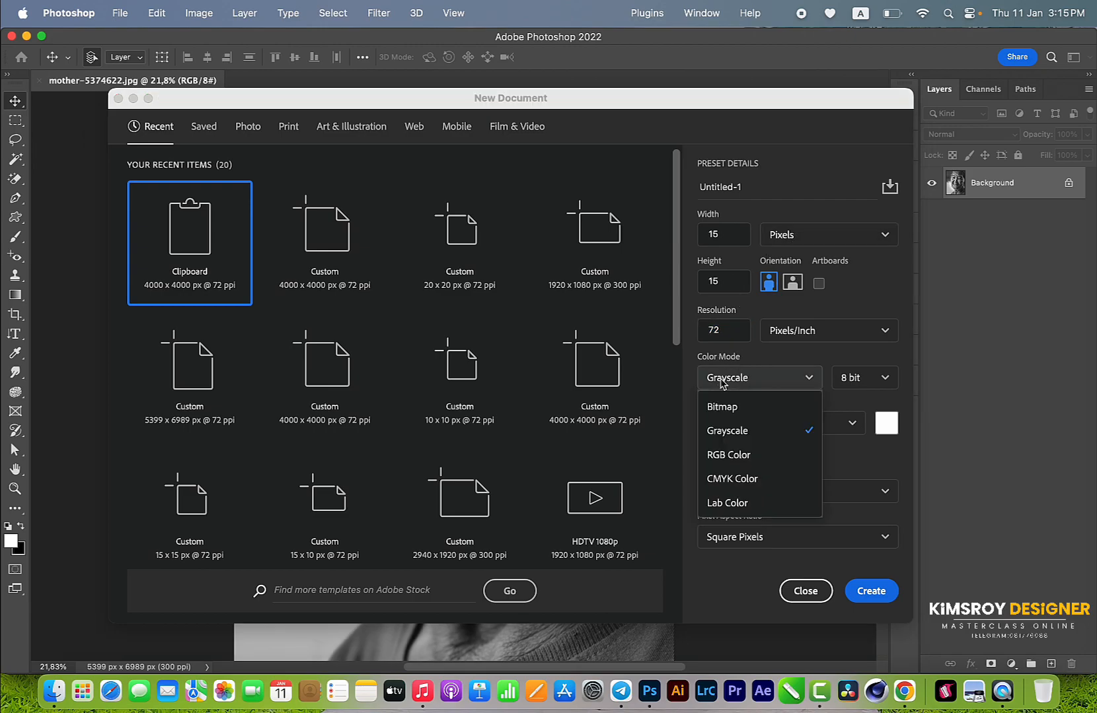
{"action": "left_click", "coordinate": [733, 431]}
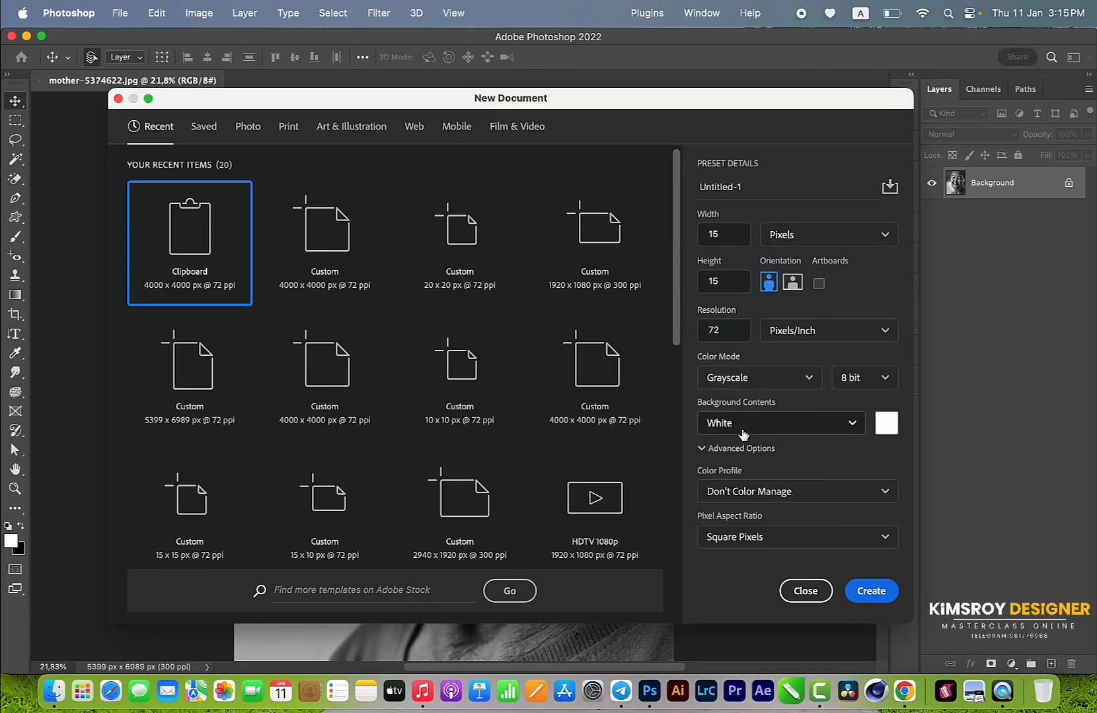
{"action": "left_click", "coordinate": [862, 593]}
Select the upper seven pixel rows across the full canvas width with the Rectangular Marquee tool.
{"action": "scroll", "coordinate": [451, 375], "scroll_direction": "up", "scroll_amount": 3}
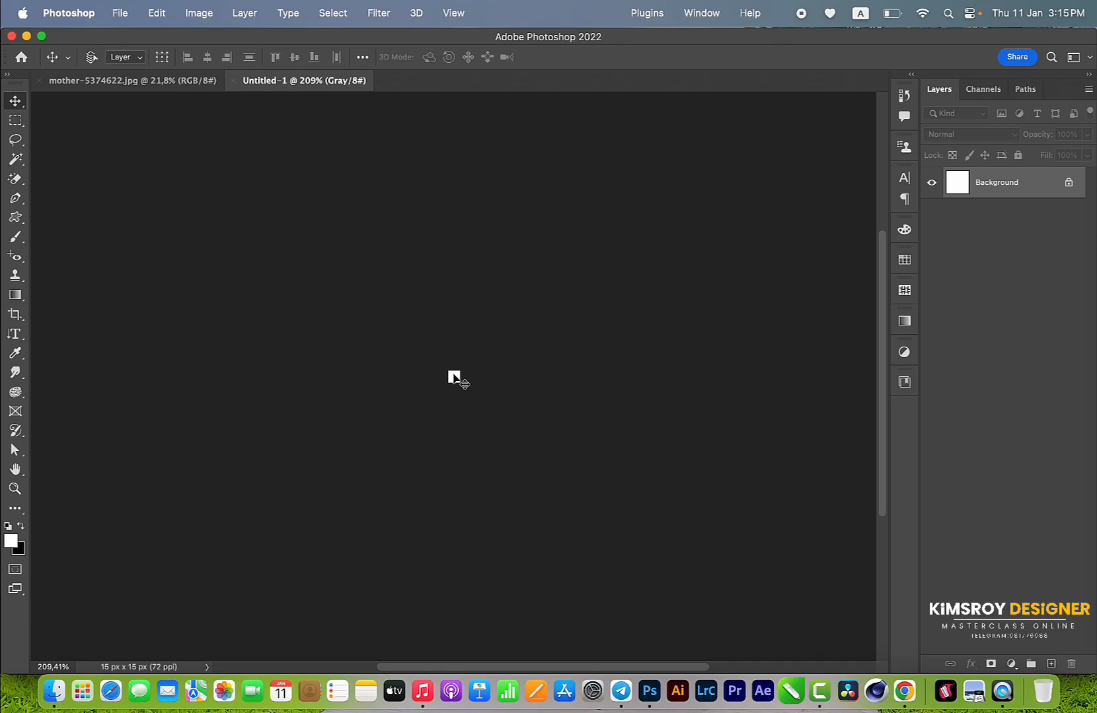
{"action": "key", "text": "super+0"}
{"action": "scroll", "coordinate": [453, 379], "scroll_direction": "down", "scroll_amount": 1}
{"action": "key", "text": "super+0"}
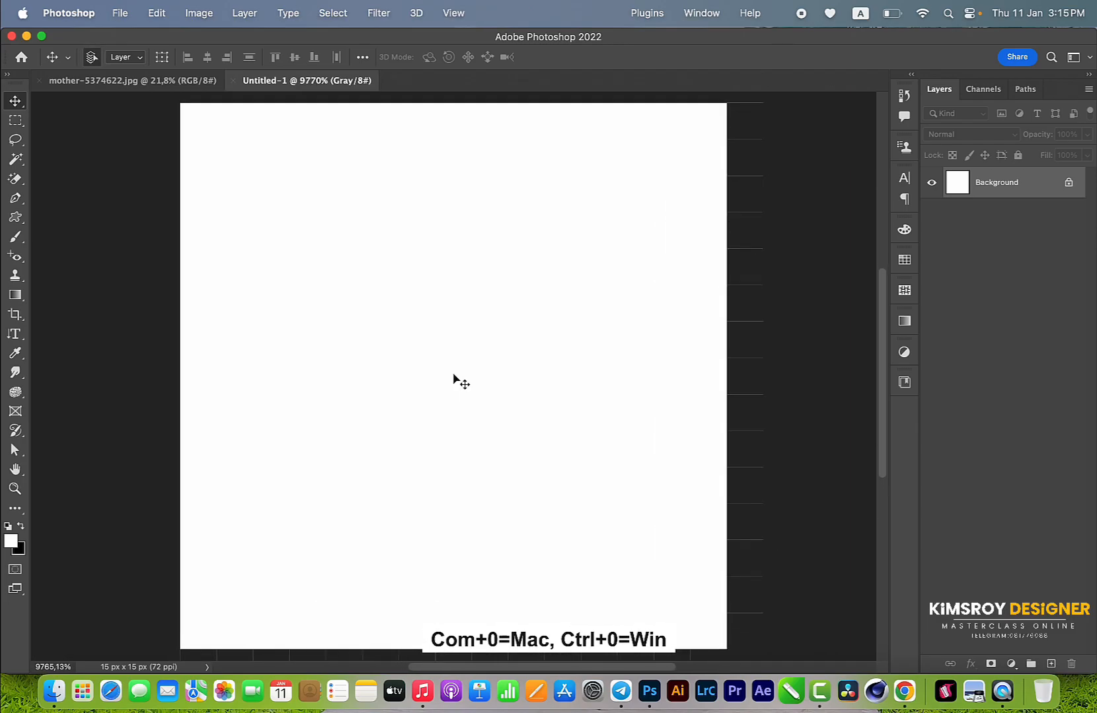
{"action": "scroll", "coordinate": [453, 380], "scroll_direction": "down", "scroll_amount": 2}
{"action": "key", "text": "super+0"}
{"action": "scroll", "coordinate": [454, 378], "scroll_direction": "down", "scroll_amount": 1}
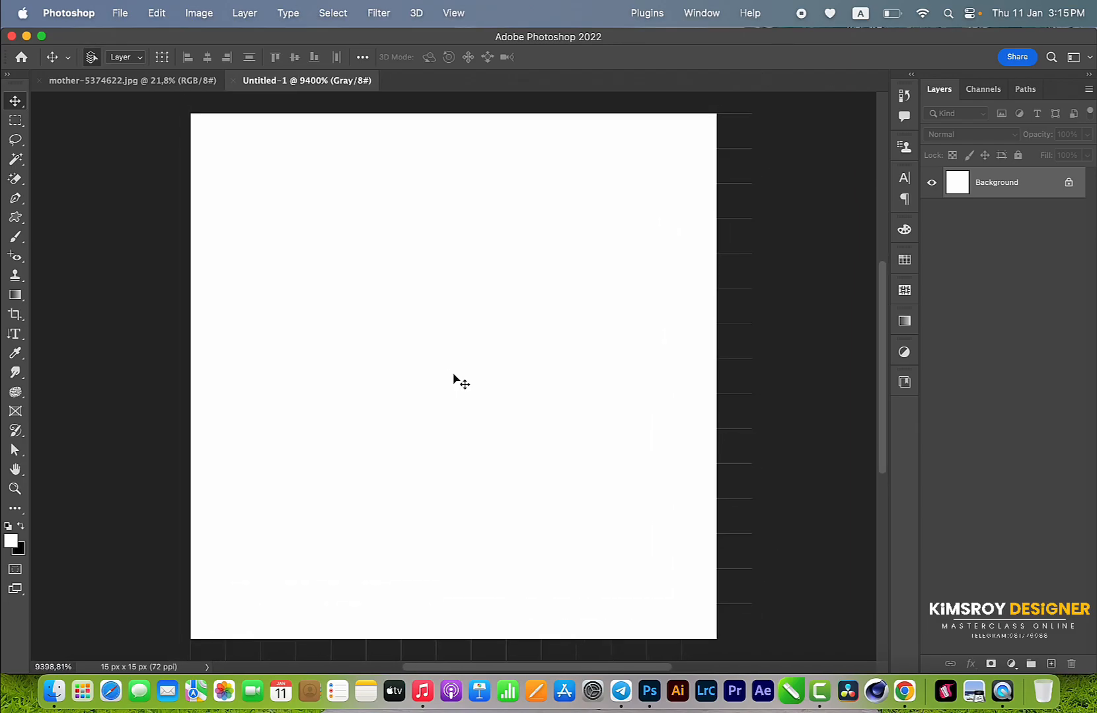
{"action": "left_click", "coordinate": [15, 122]}
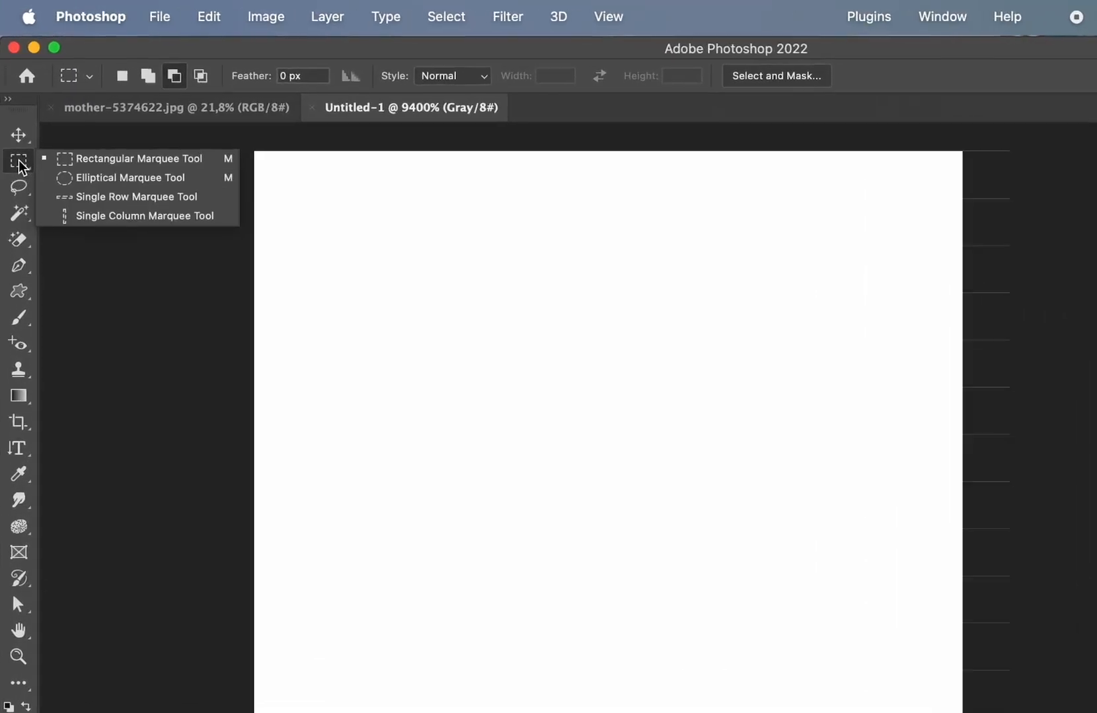
{"action": "left_click", "coordinate": [58, 129]}
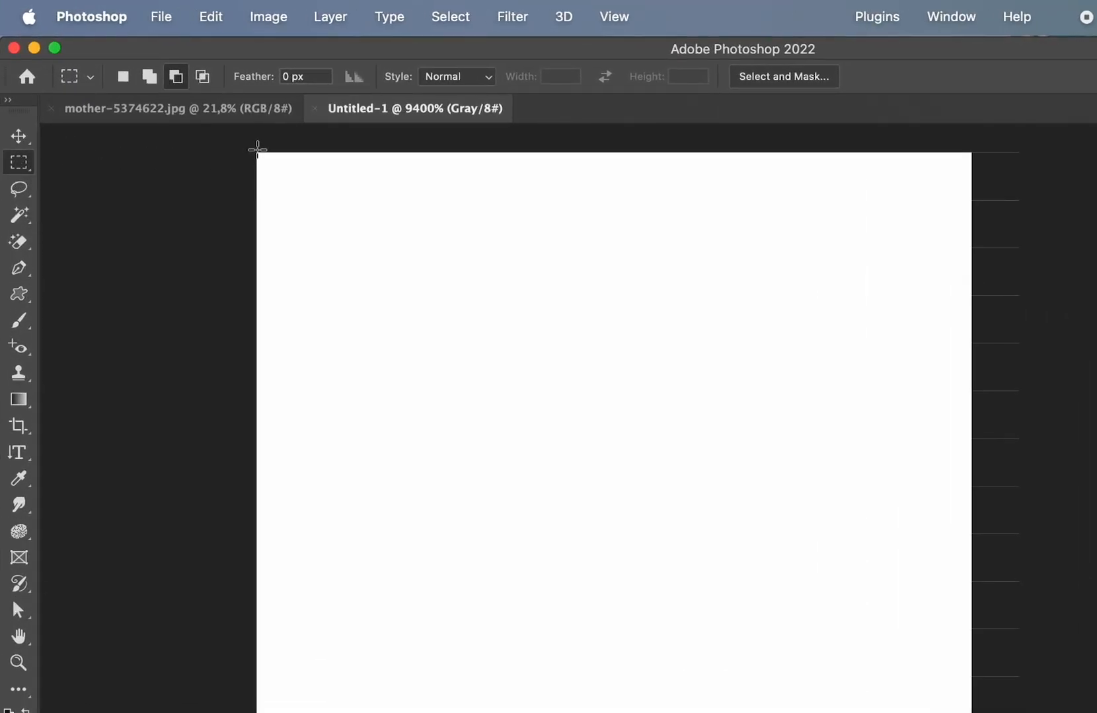
{"action": "left_click_drag", "start_coordinate": [255, 152], "coordinate": [970, 456]}
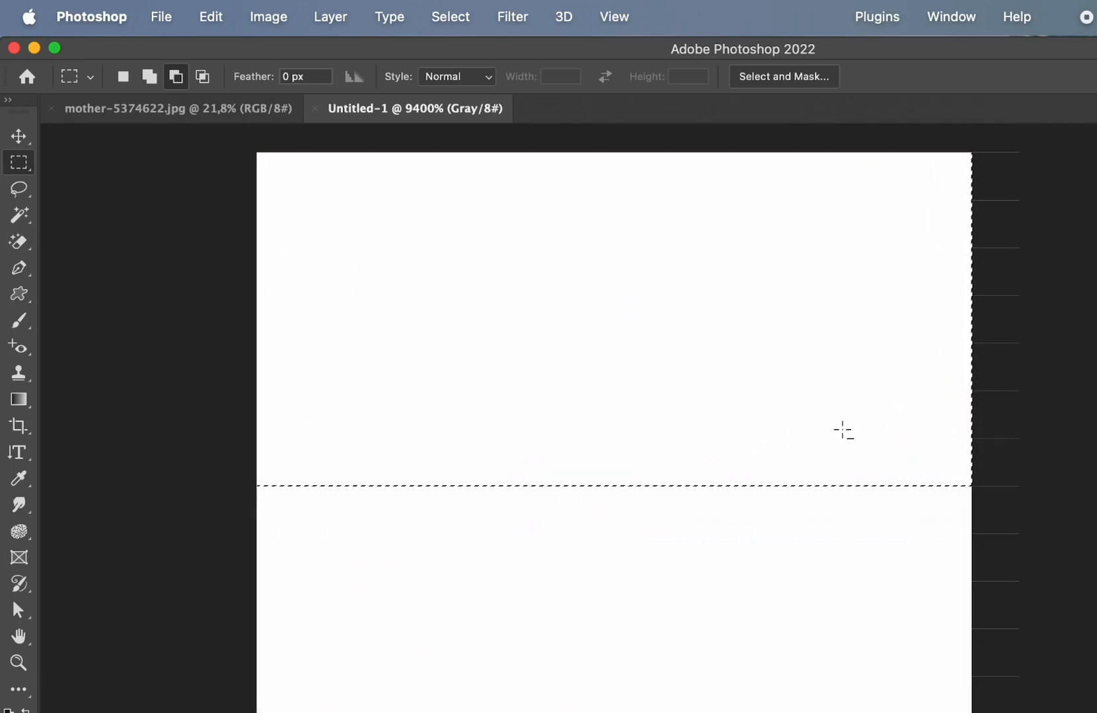
Invert the selected upper area of the canvas and deselect it.
{"action": "left_click", "coordinate": [277, 22]}
{"action": "mouse_move", "coordinate": [318, 88]}
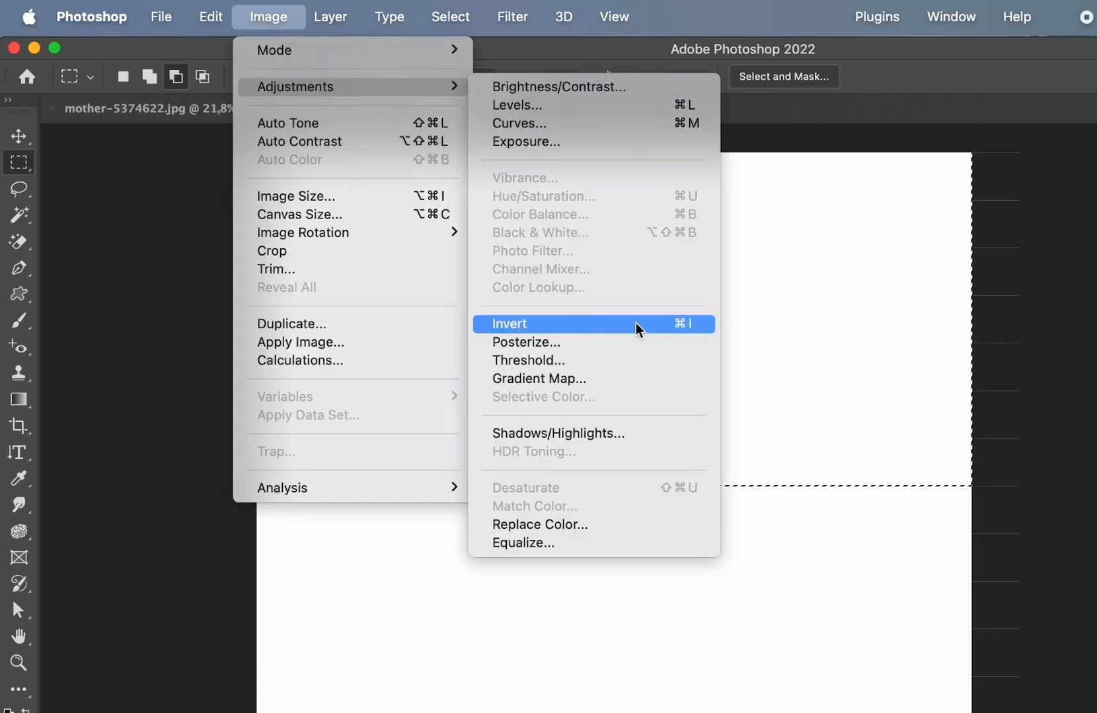
{"action": "left_click", "coordinate": [651, 328]}
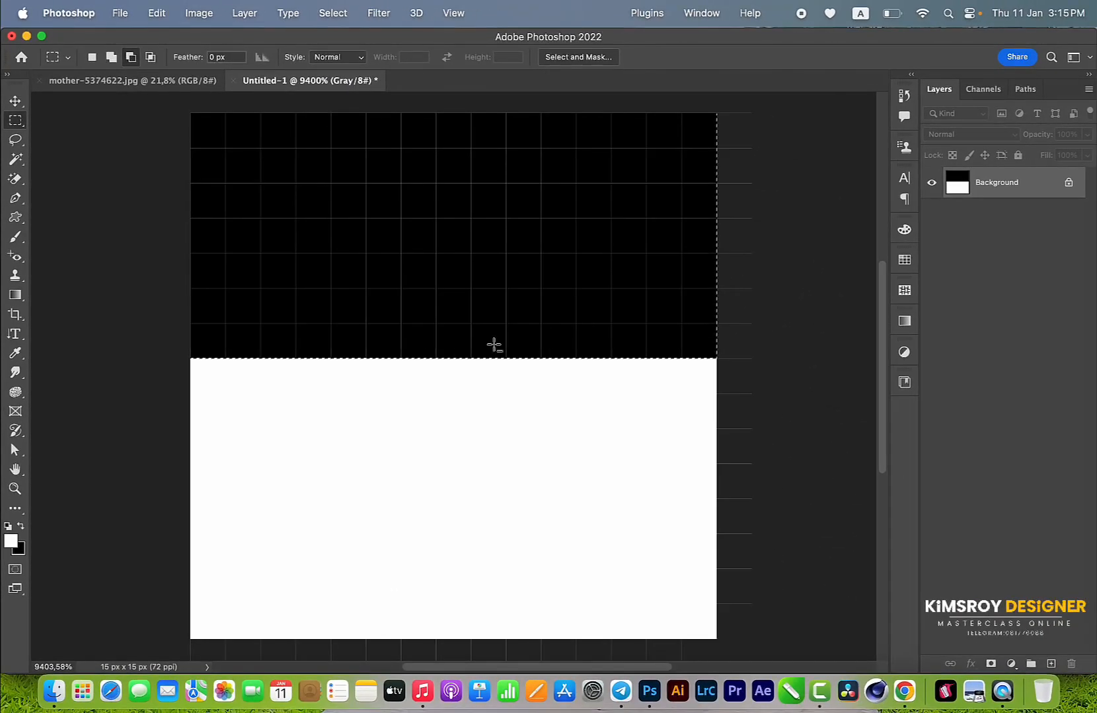
{"action": "left_click", "coordinate": [331, 14]}
{"action": "left_click", "coordinate": [415, 52]}
{"action": "scroll", "coordinate": [414, 199], "scroll_direction": "right", "scroll_amount": 2}
{"action": "scroll", "coordinate": [414, 199], "scroll_direction": "up", "scroll_amount": 1}
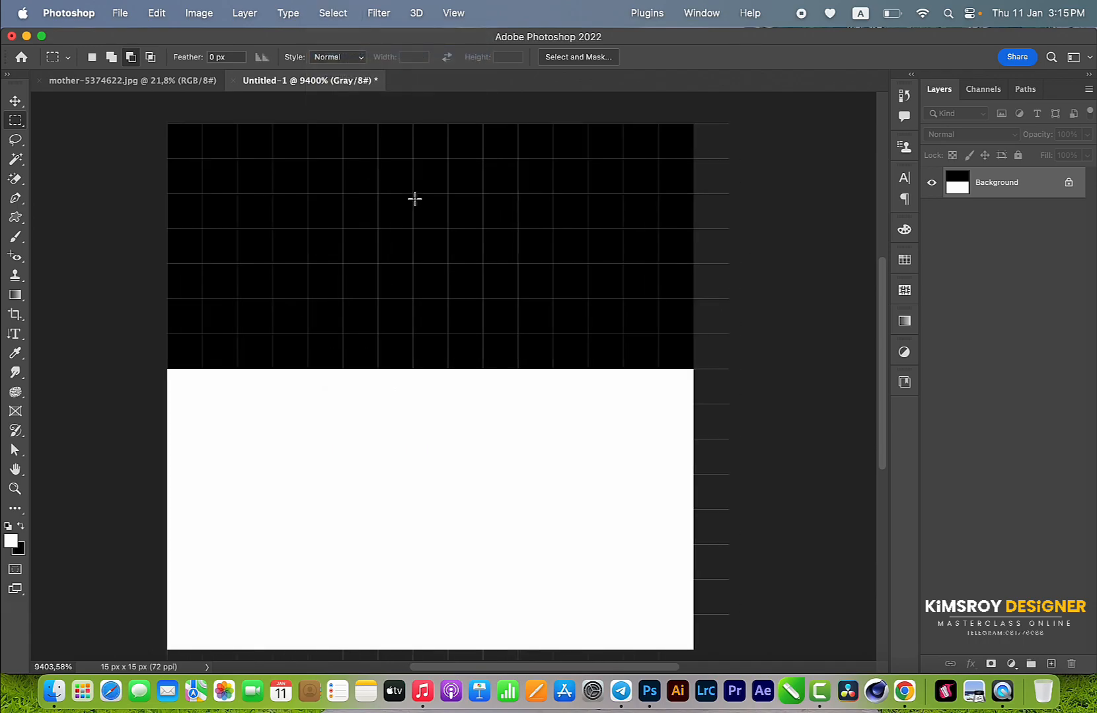
Apply a Box Blur with a radius of 4 pixels to the black-and-white canvas.
{"action": "left_click", "coordinate": [386, 16]}
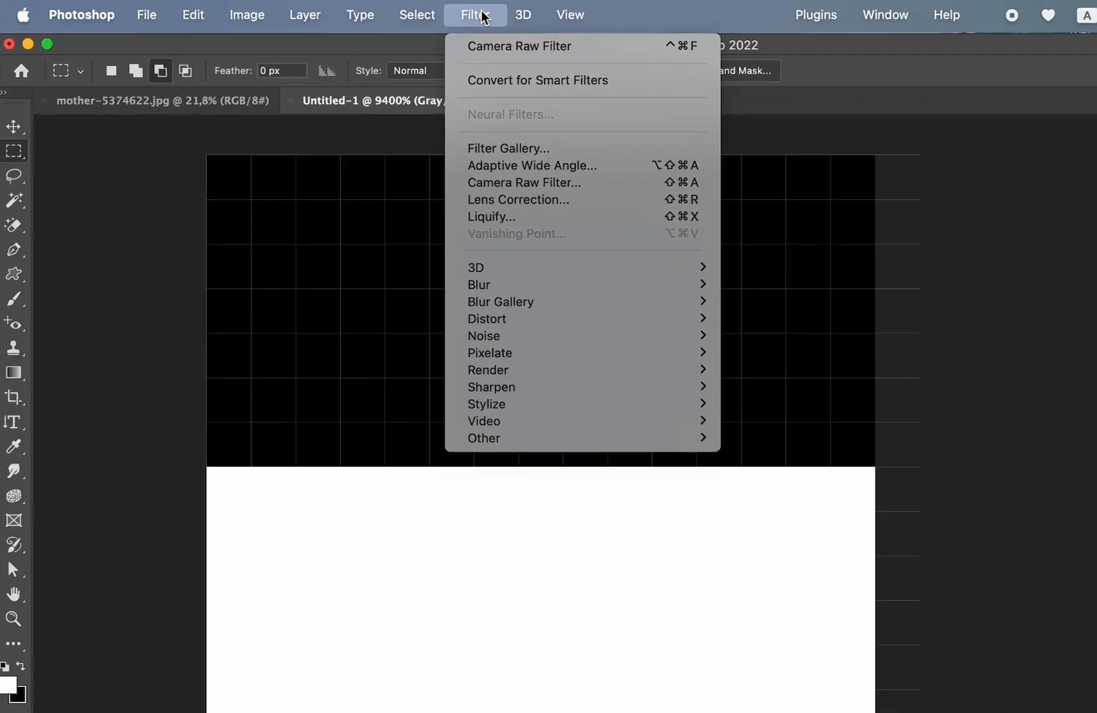
{"action": "mouse_move", "coordinate": [654, 294]}
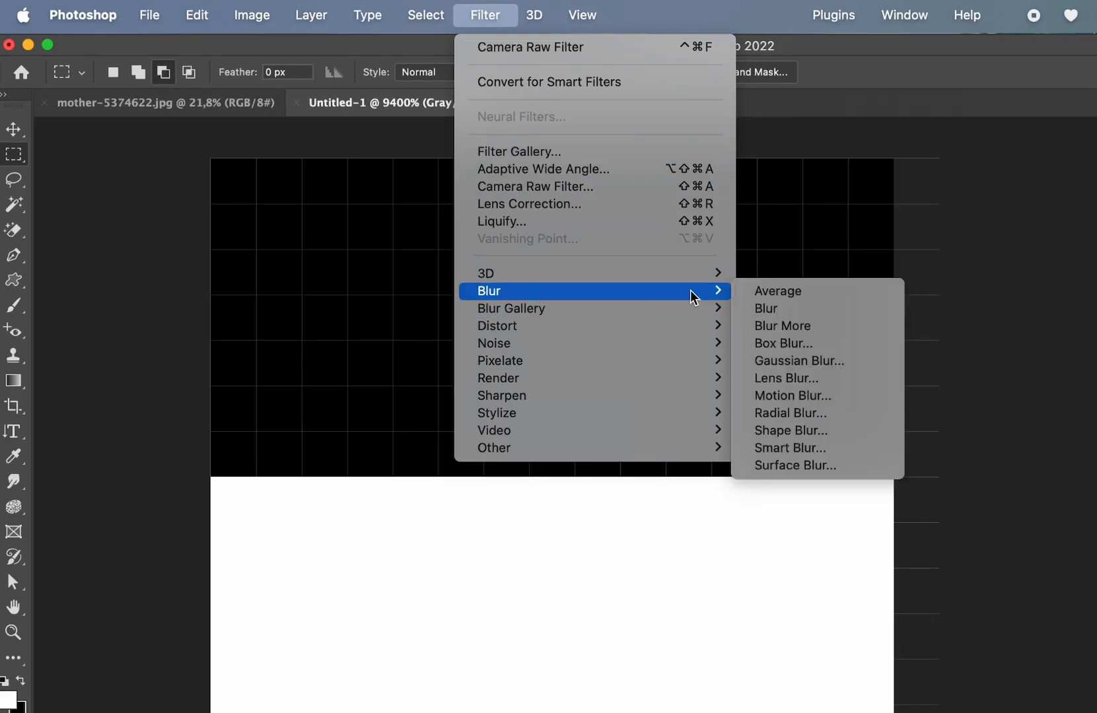
{"action": "left_click", "coordinate": [769, 344]}
{"action": "left_click_drag", "start_coordinate": [790, 218], "coordinate": [744, 212]}
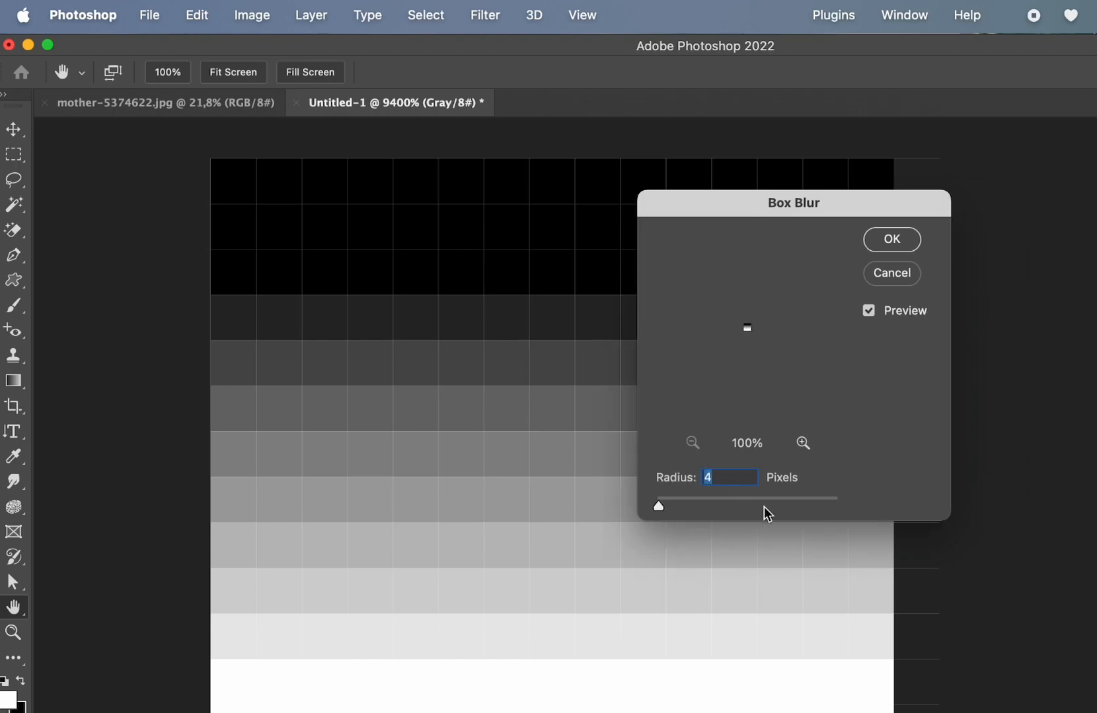
{"action": "type", "text": "4"}
{"action": "left_click", "coordinate": [909, 237]}
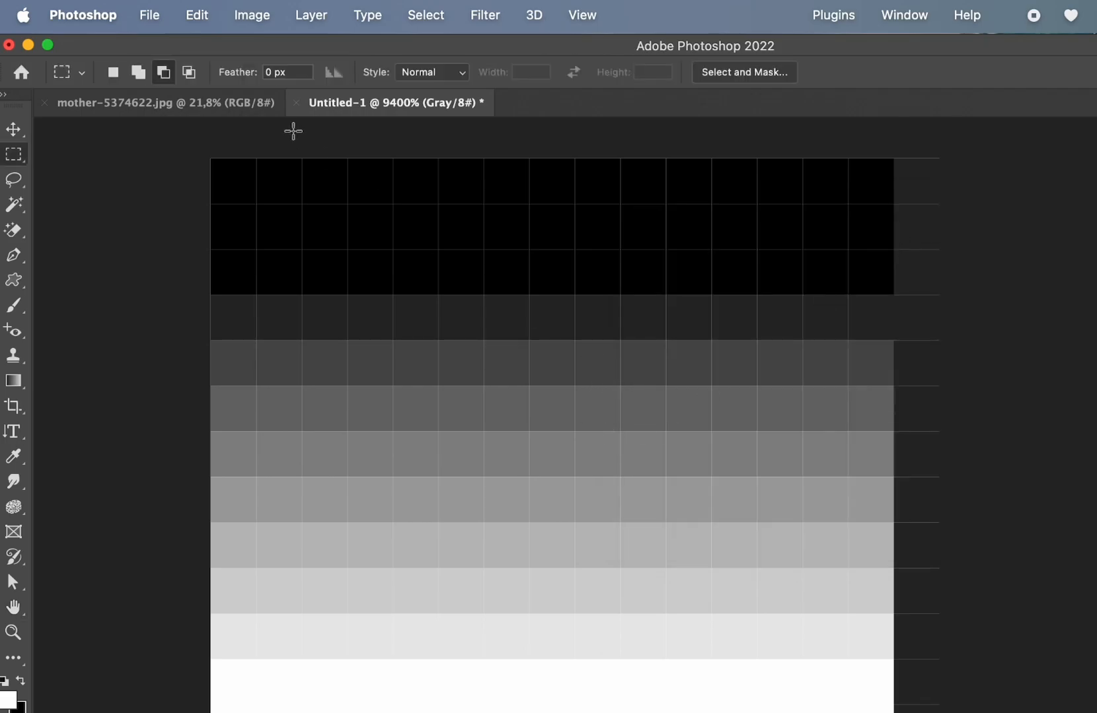
Define the blurred canvas as a pattern named "Pattern new".
{"action": "left_click", "coordinate": [197, 14]}
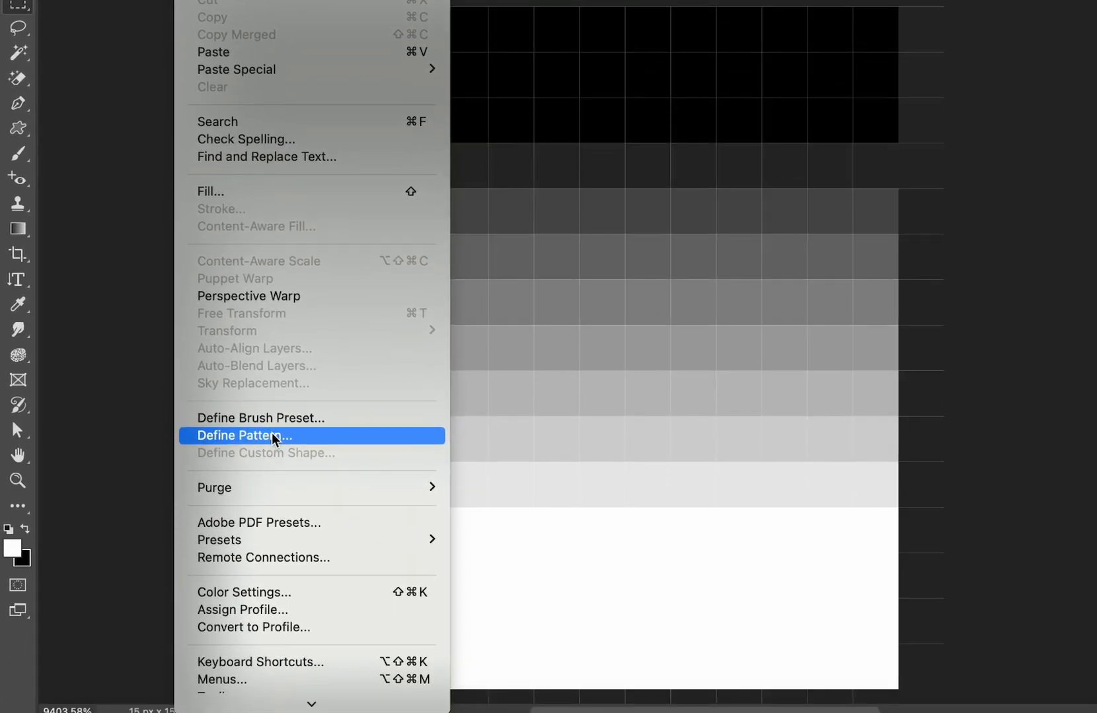
{"action": "left_click", "coordinate": [271, 588]}
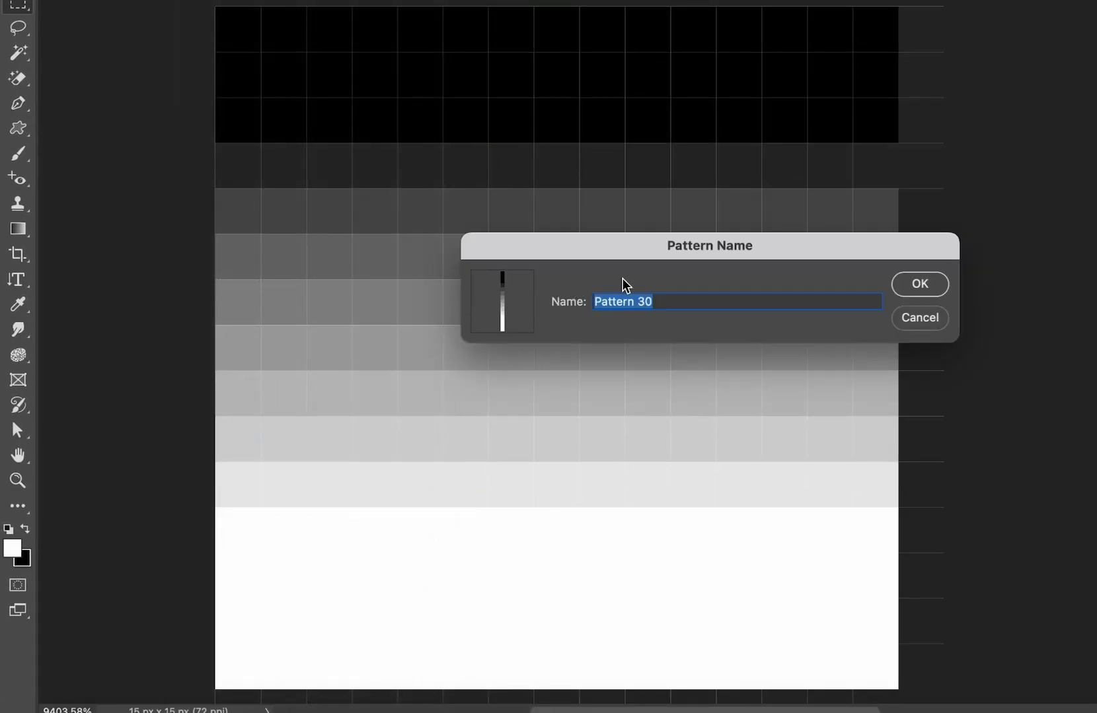
{"action": "left_click", "coordinate": [659, 300]}
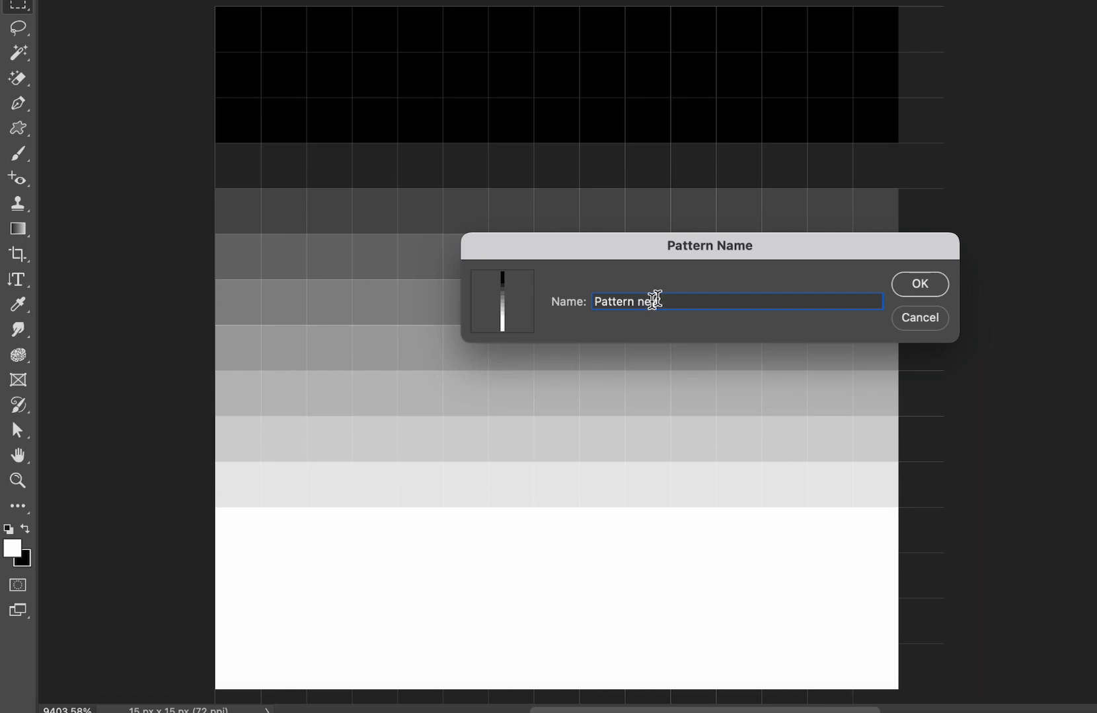
{"action": "left_click", "coordinate": [918, 284]}
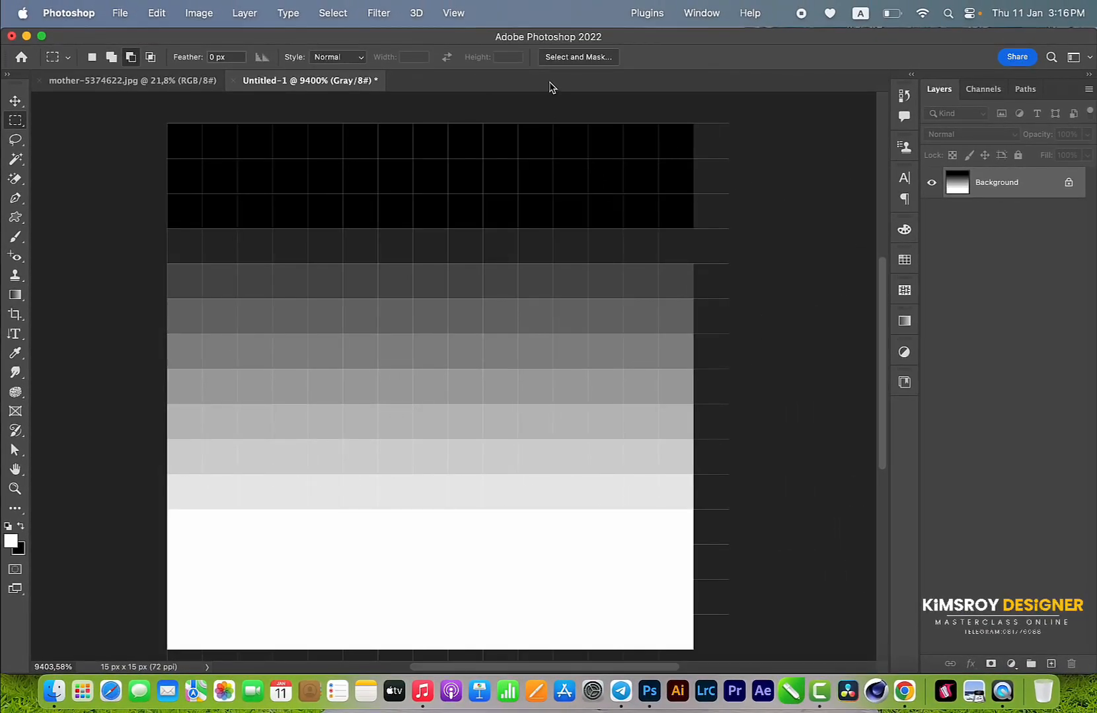
Create a new 4000 x 4000 pixel document at 300 pixels/inch in Grayscale mode with a white background.
{"action": "right_click", "coordinate": [551, 87]}
{"action": "left_click", "coordinate": [578, 161]}
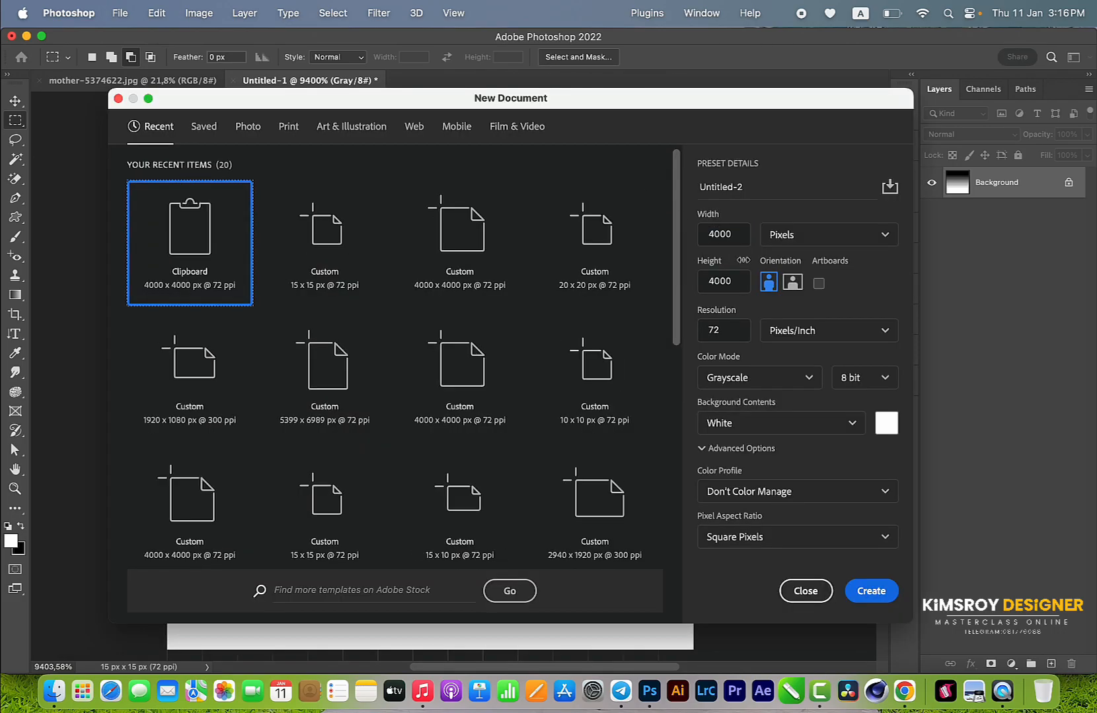
{"action": "left_click_drag", "start_coordinate": [738, 232], "coordinate": [707, 233]}
{"action": "left_click_drag", "start_coordinate": [742, 283], "coordinate": [701, 281]}
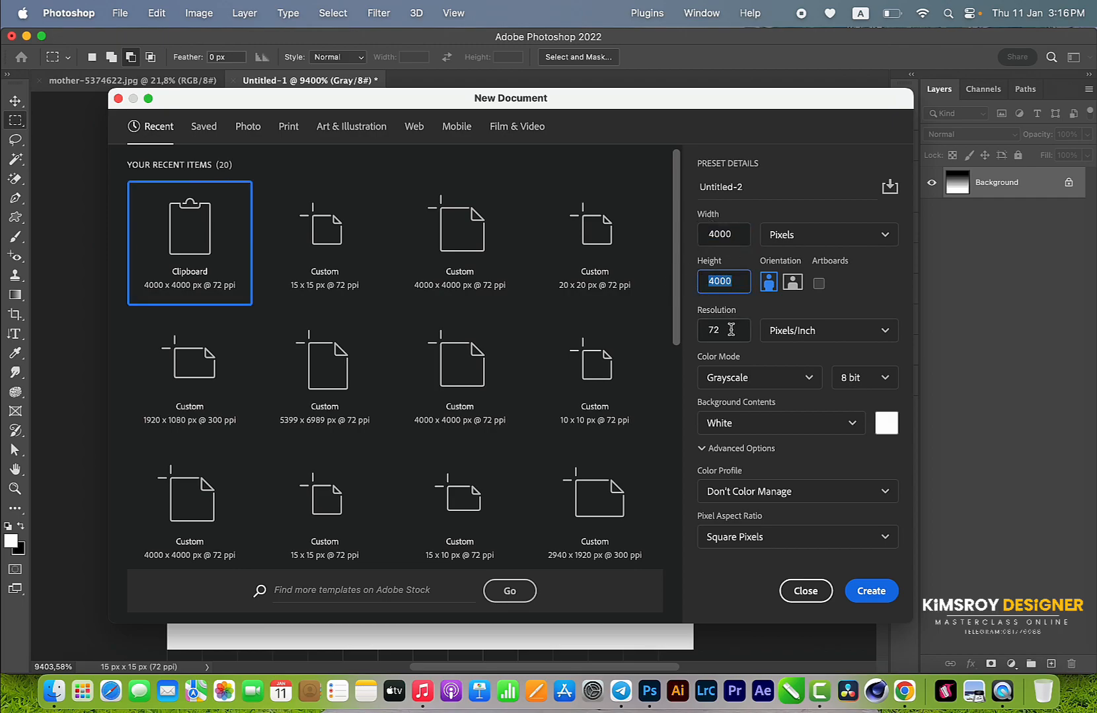
{"action": "left_click", "coordinate": [702, 328]}
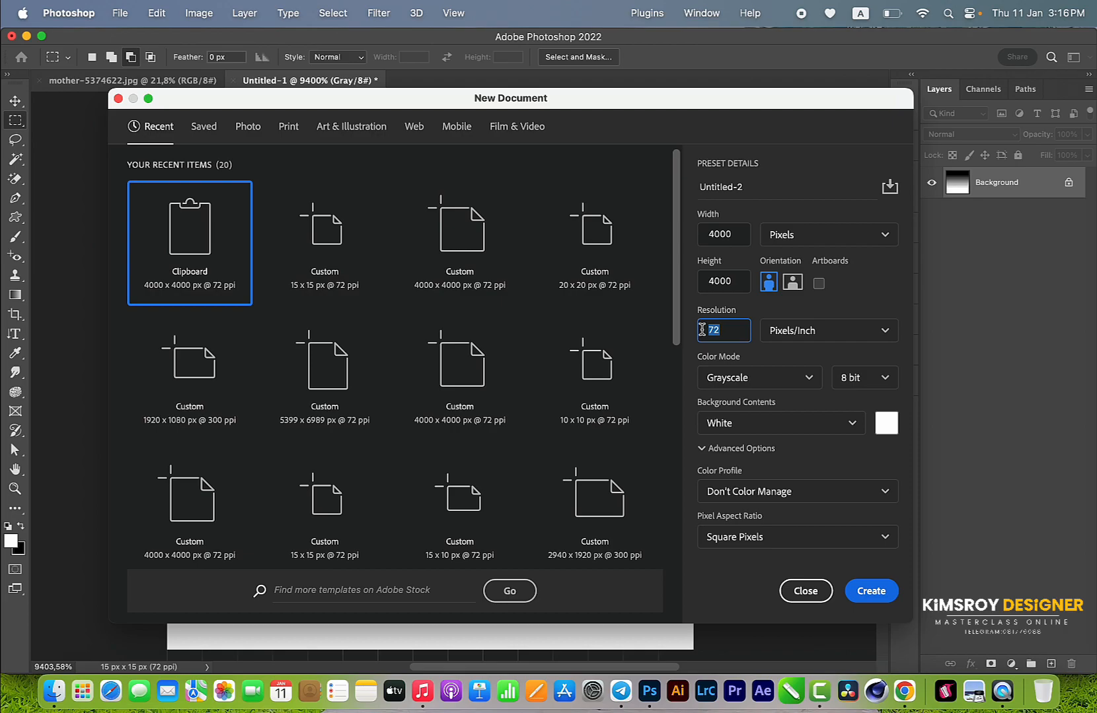
{"action": "left_click", "coordinate": [735, 238]}
{"action": "left_click", "coordinate": [735, 282]}
{"action": "left_click", "coordinate": [732, 330]}
{"action": "left_click", "coordinate": [732, 375]}
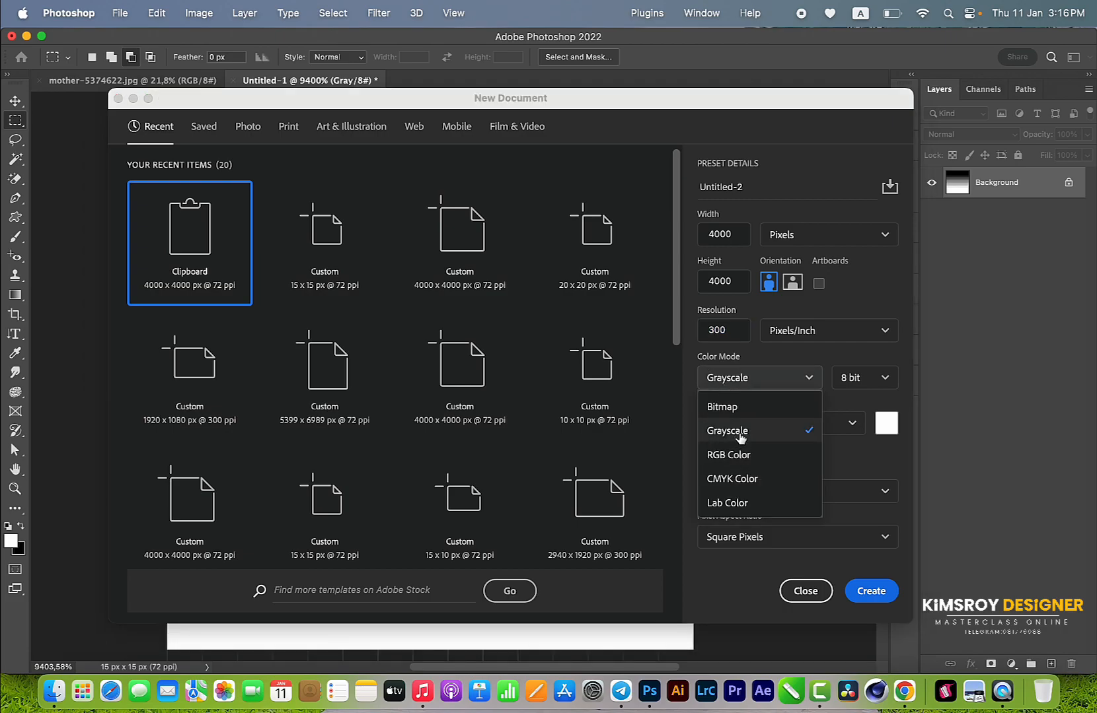
{"action": "left_click", "coordinate": [751, 438]}
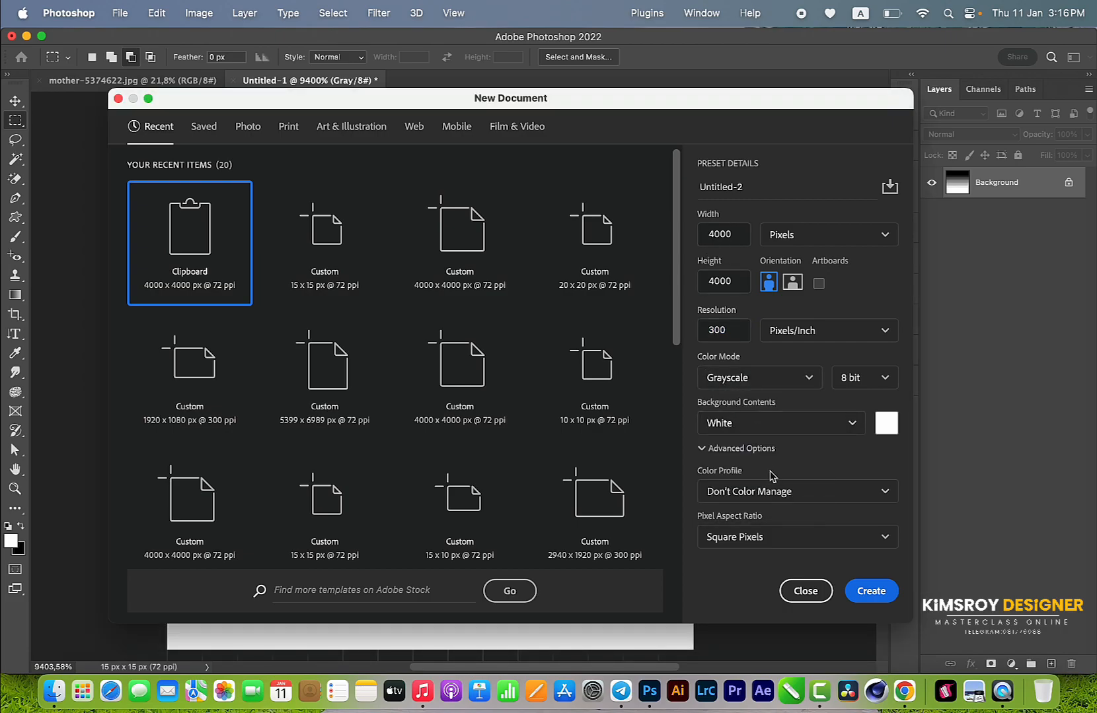
{"action": "left_click", "coordinate": [866, 593]}
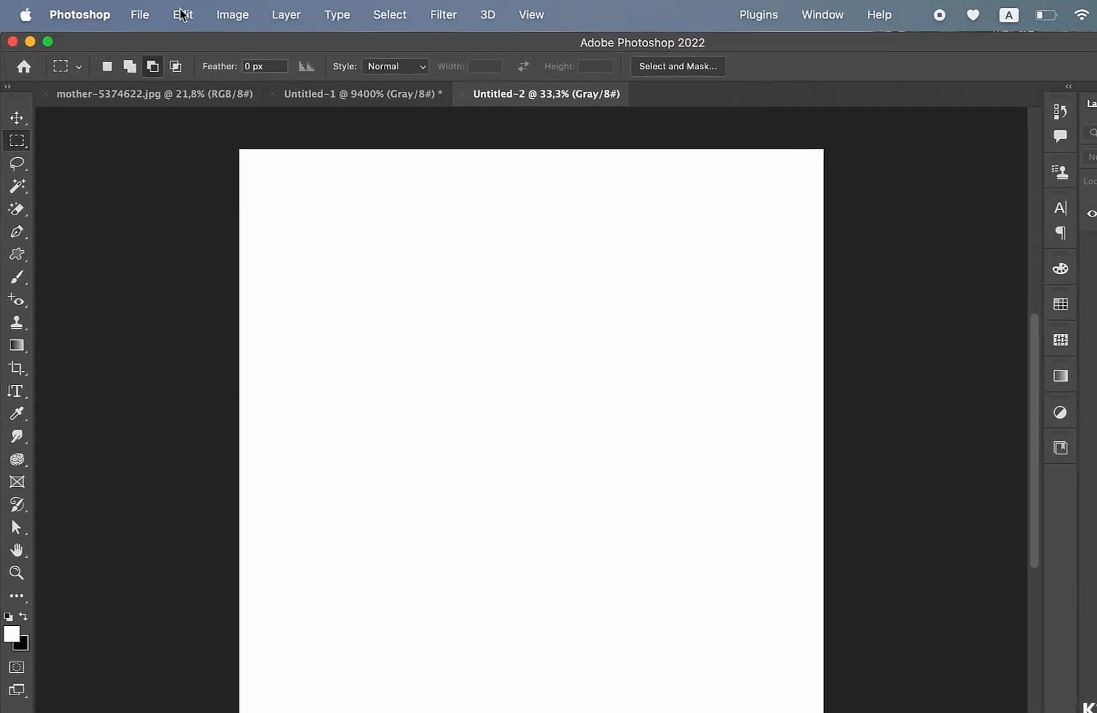
Start a Fill of the blank canvas with its contents set to Pattern.
{"action": "left_click", "coordinate": [182, 13]}
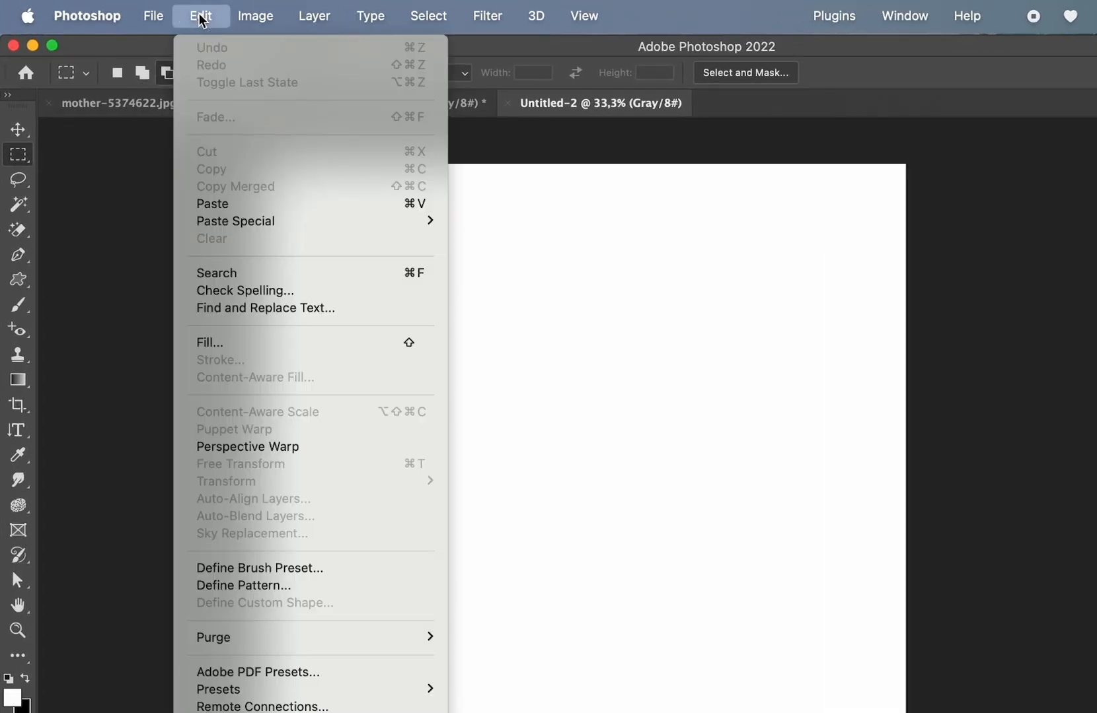
{"action": "left_click", "coordinate": [275, 343]}
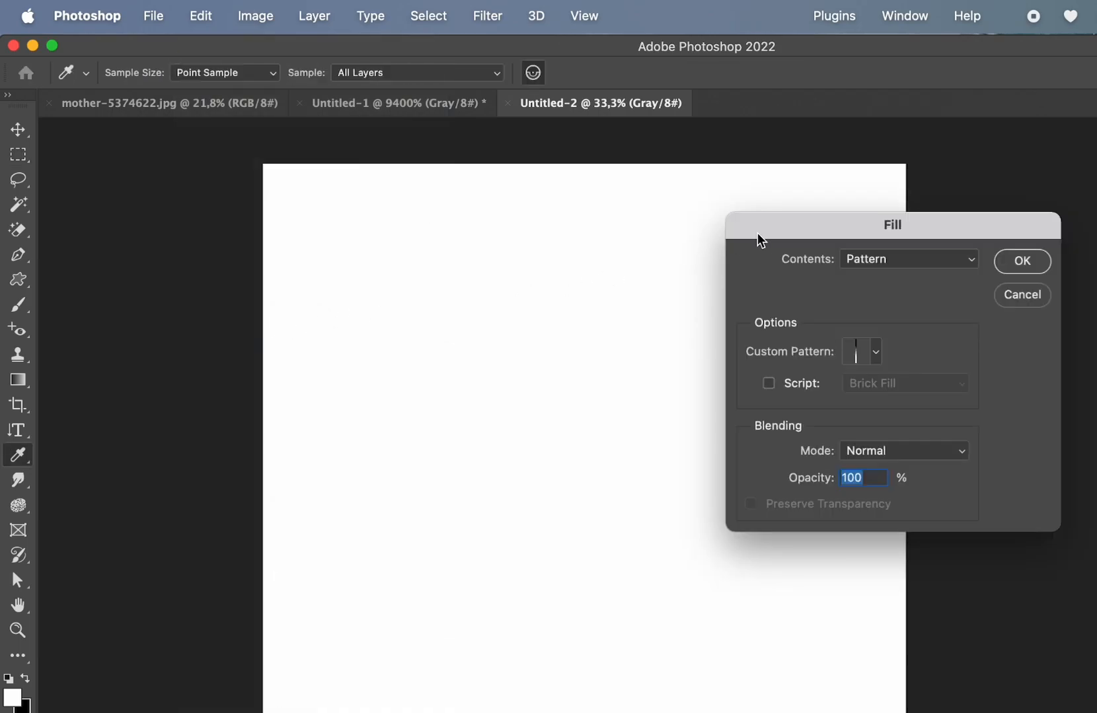
{"action": "left_click_drag", "start_coordinate": [783, 227], "coordinate": [632, 238]}
{"action": "left_click", "coordinate": [719, 266]}
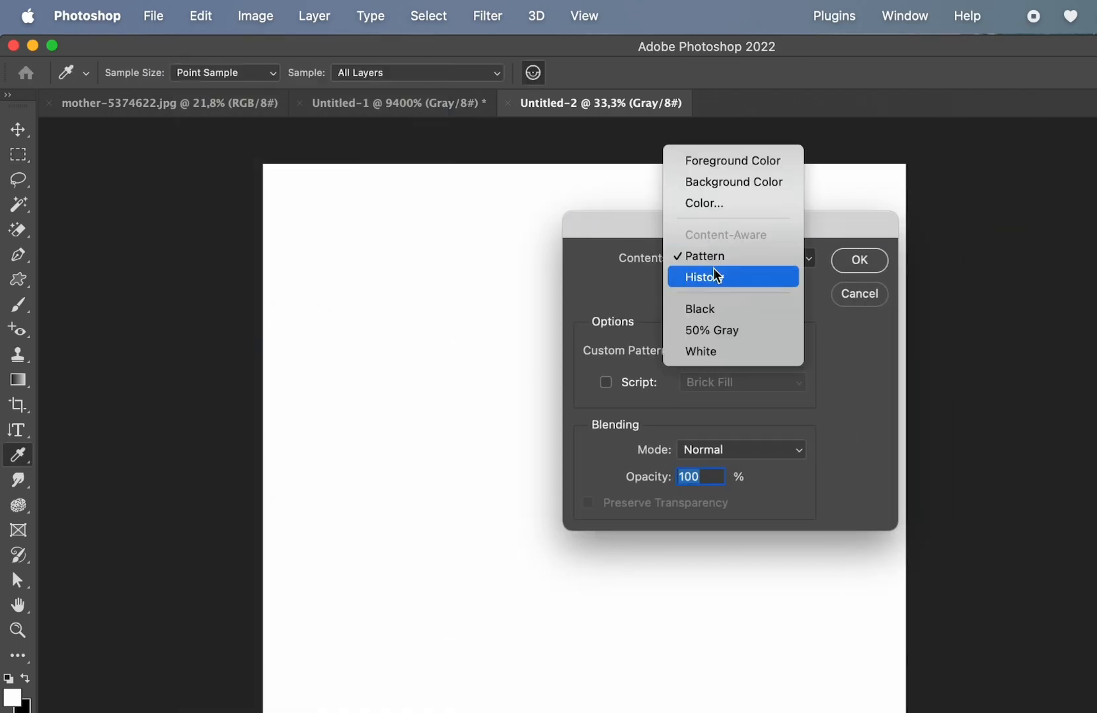
{"action": "left_click", "coordinate": [707, 171]}
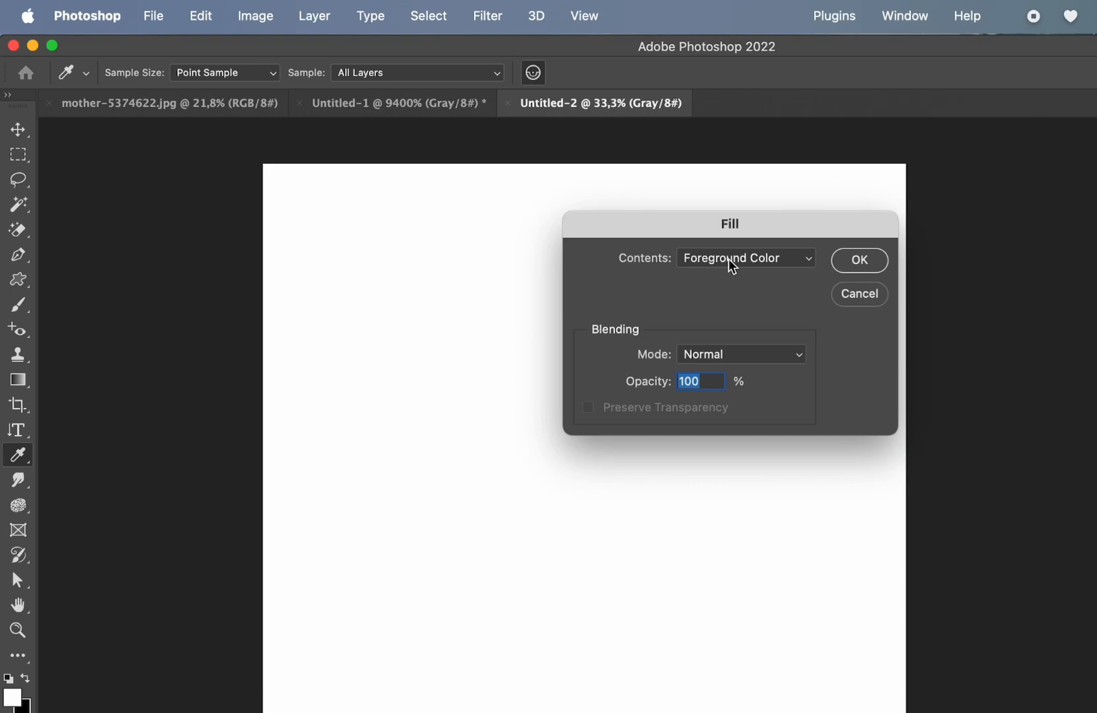
{"action": "left_click", "coordinate": [722, 263]}
{"action": "left_click", "coordinate": [718, 351]}
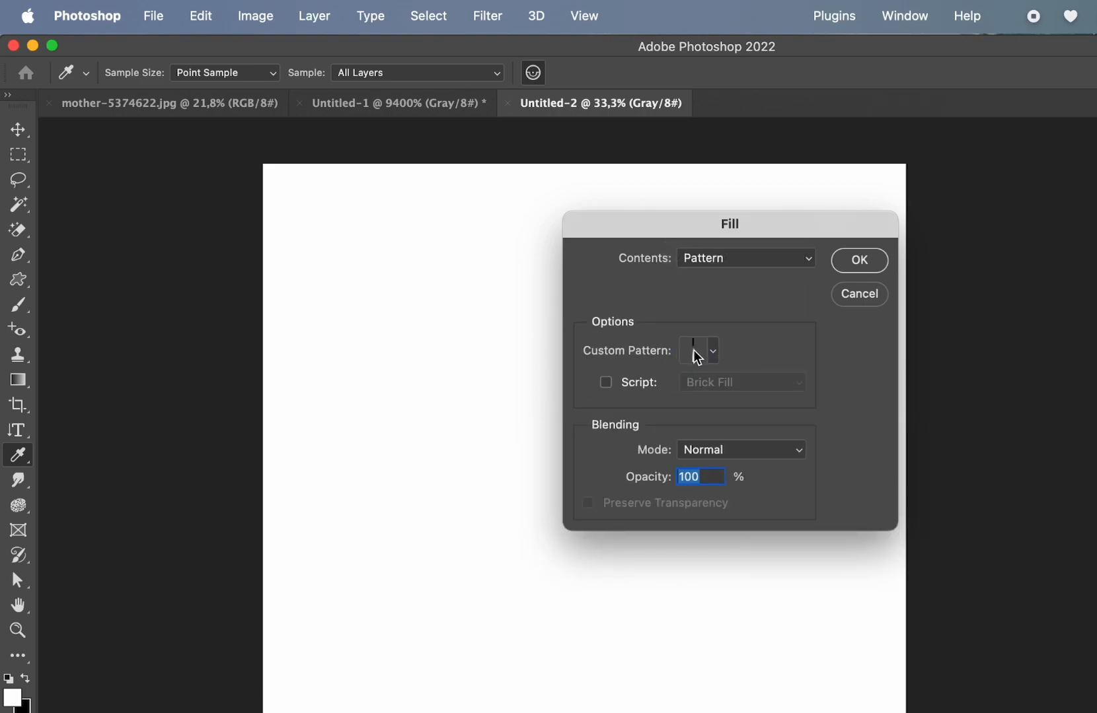
Fill the canvas with the newly defined black-to-white gradient pattern from the end of the custom pattern list.
{"action": "left_click", "coordinate": [692, 352]}
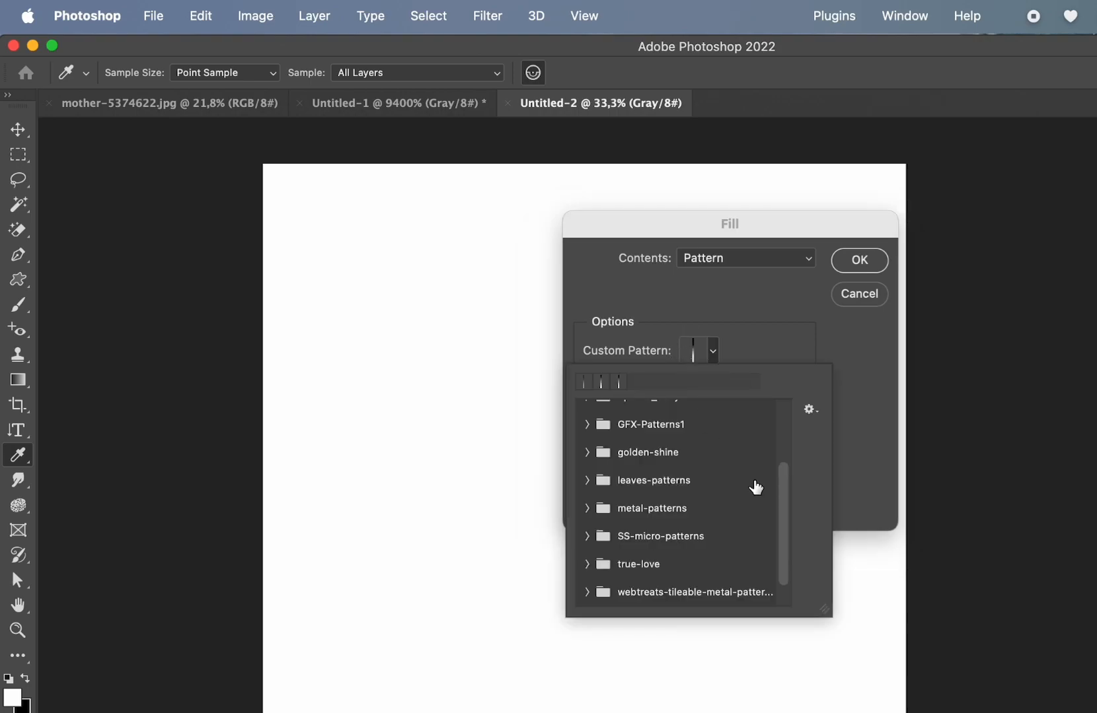
{"action": "left_click_drag", "start_coordinate": [785, 496], "coordinate": [785, 575]}
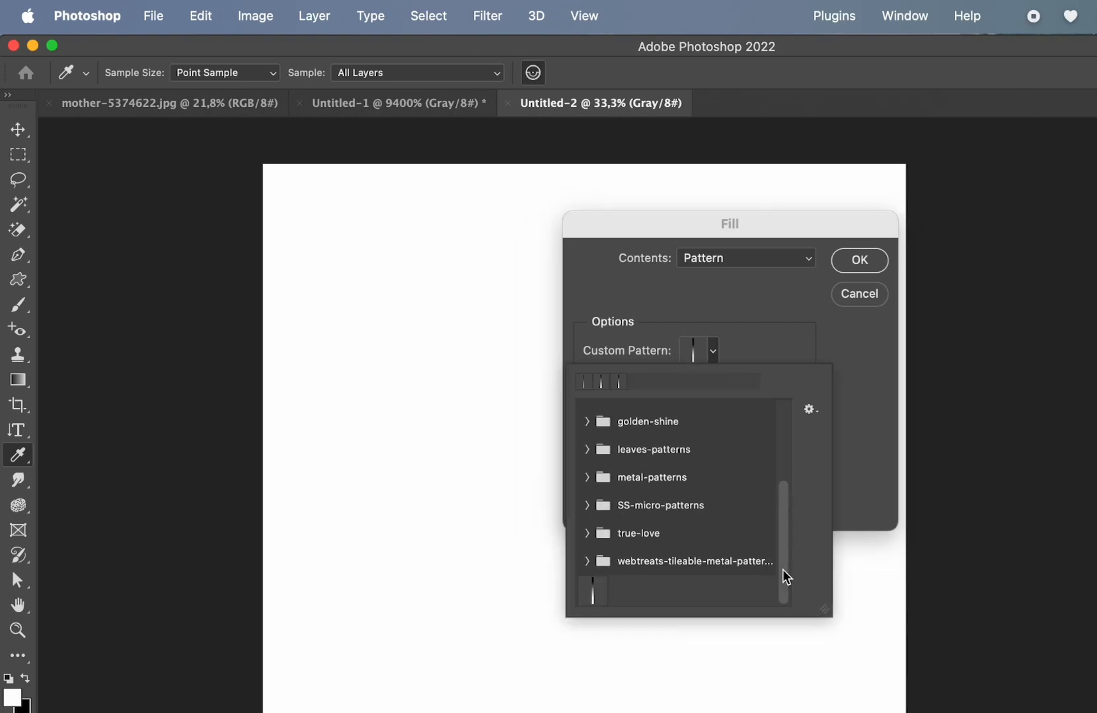
{"action": "left_click", "coordinate": [597, 590]}
{"action": "left_click", "coordinate": [771, 337]}
{"action": "left_click", "coordinate": [852, 260]}
{"action": "key", "text": "m"}
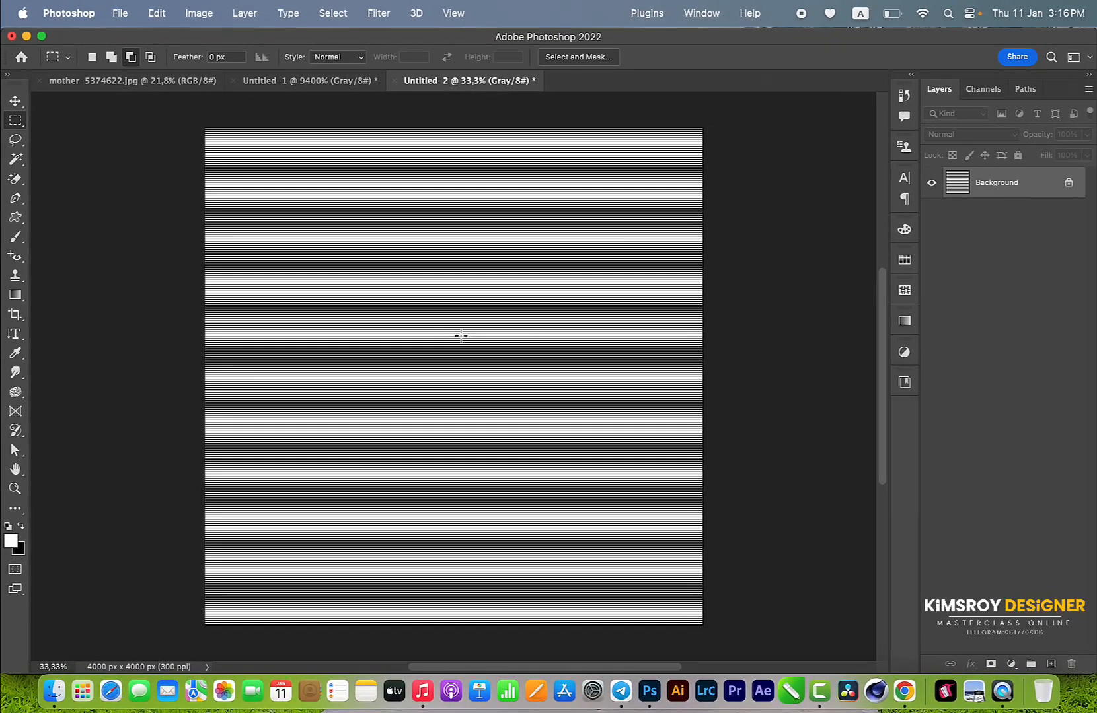
Start the Wave distortion filter on the canvas filled with horizontal lines.
{"action": "scroll", "coordinate": [535, 389], "scroll_direction": "up", "scroll_amount": 5}
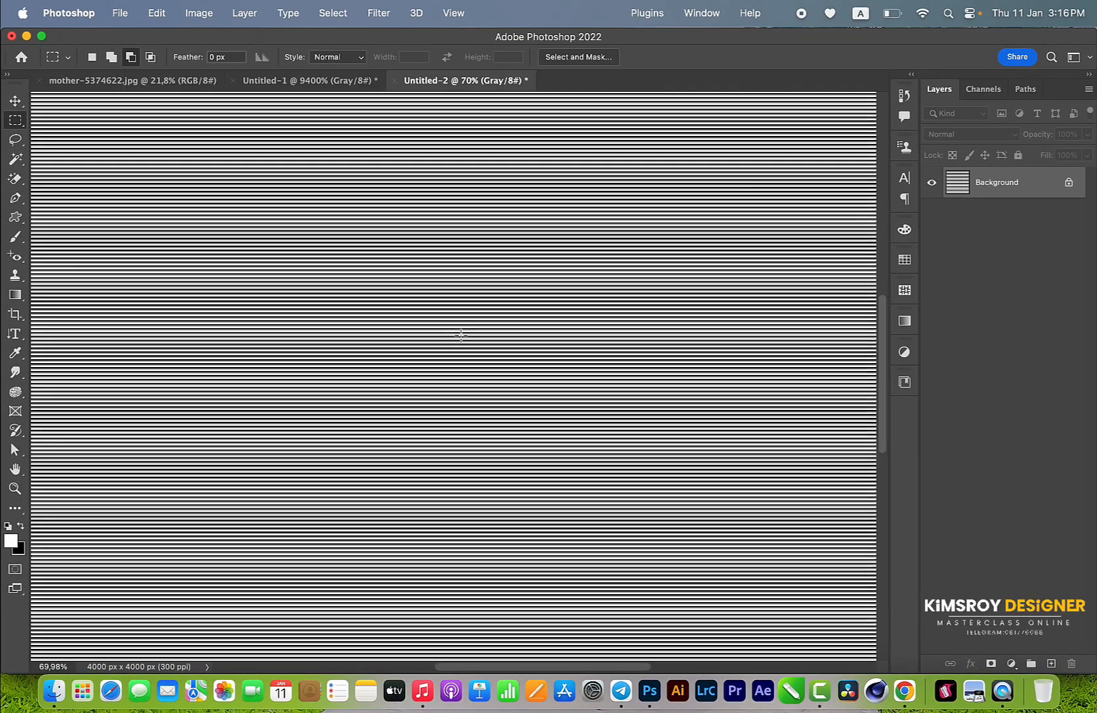
{"action": "scroll", "coordinate": [461, 335], "scroll_direction": "up", "scroll_amount": 3}
{"action": "scroll", "coordinate": [461, 336], "scroll_direction": "down", "scroll_amount": 5}
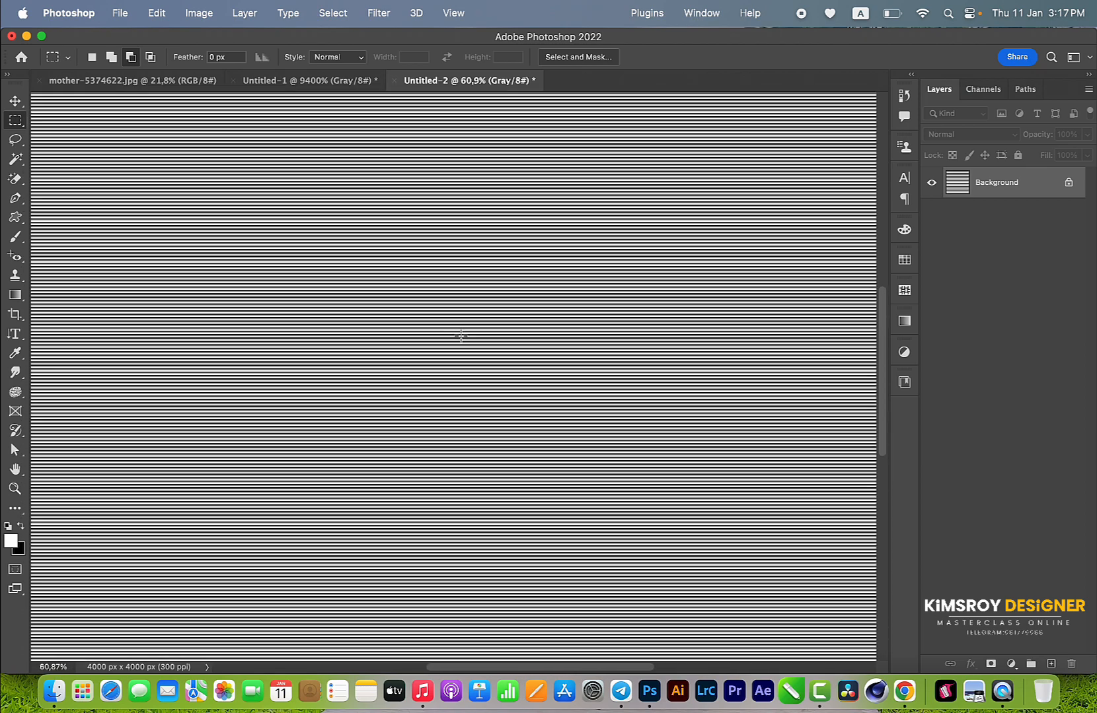
{"action": "scroll", "coordinate": [461, 336], "scroll_direction": "down", "scroll_amount": 3}
{"action": "scroll", "coordinate": [461, 336], "scroll_direction": "up", "scroll_amount": 1}
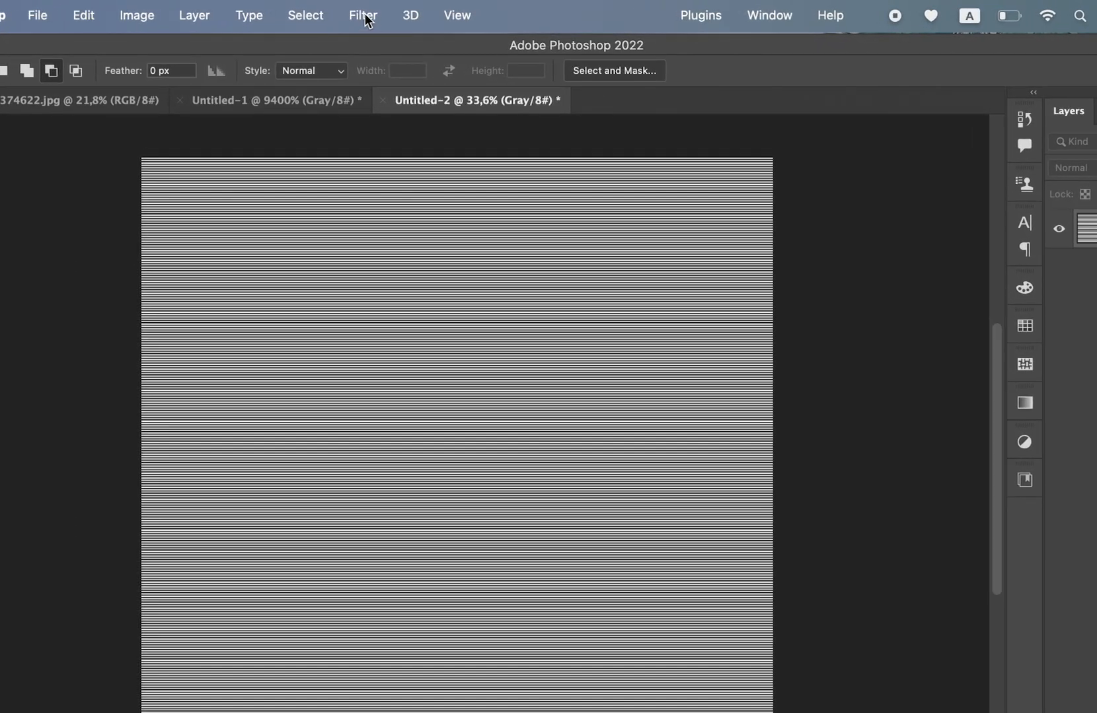
{"action": "left_click", "coordinate": [382, 15]}
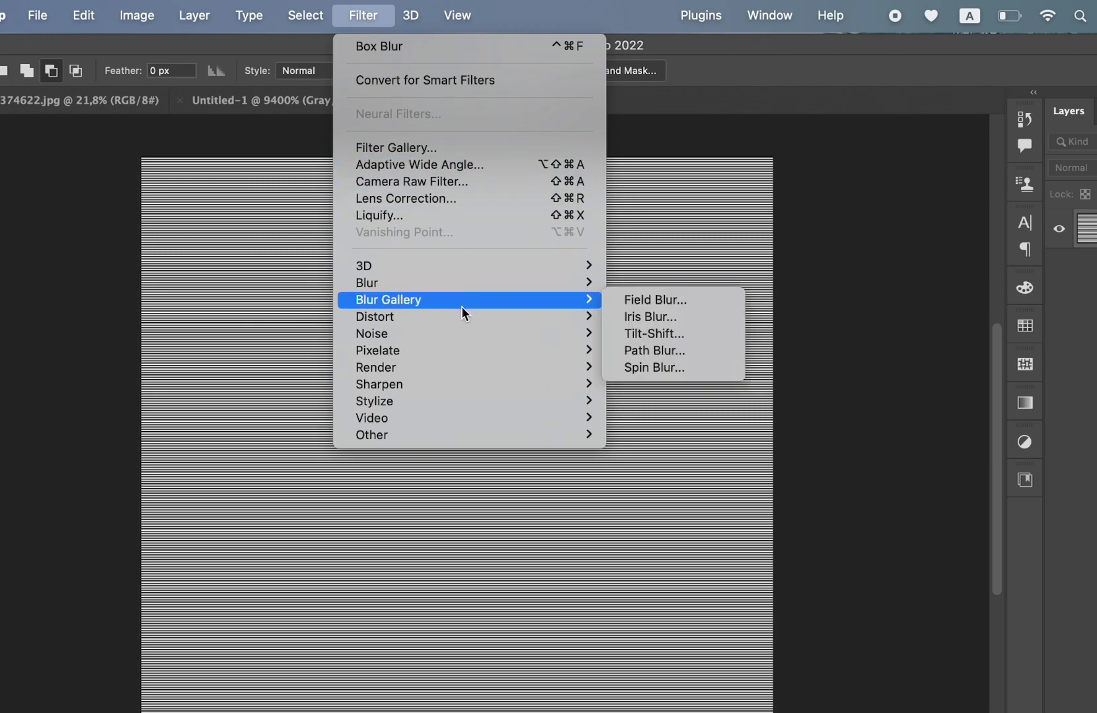
{"action": "mouse_move", "coordinate": [468, 320]}
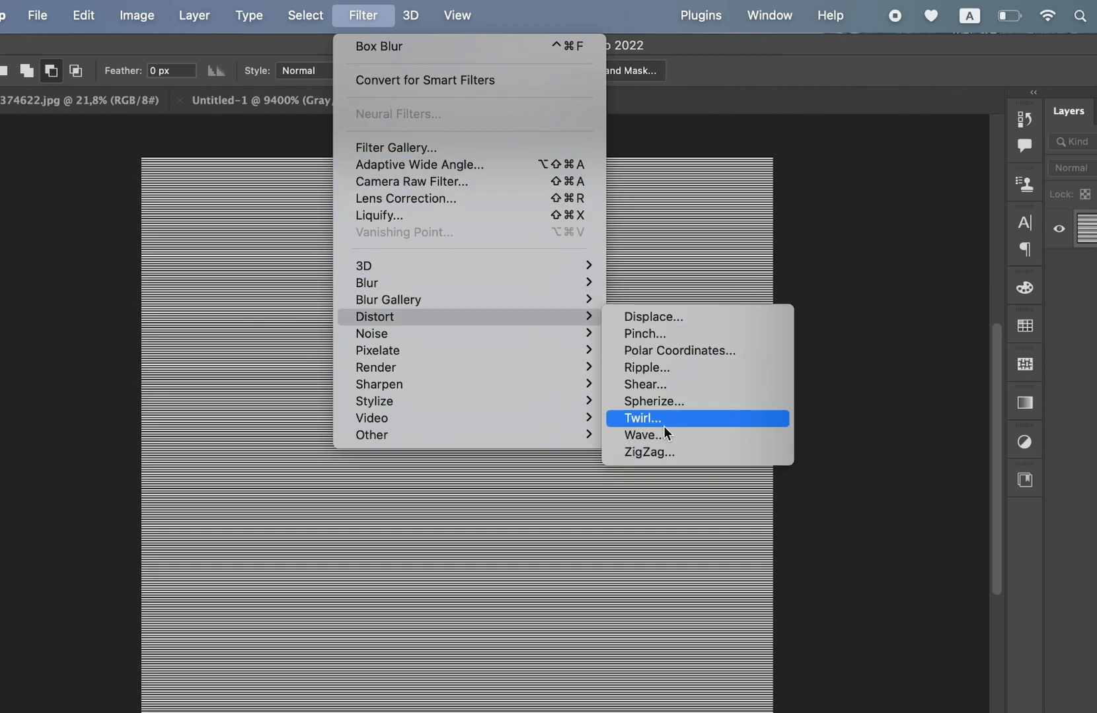
{"action": "left_click", "coordinate": [660, 435]}
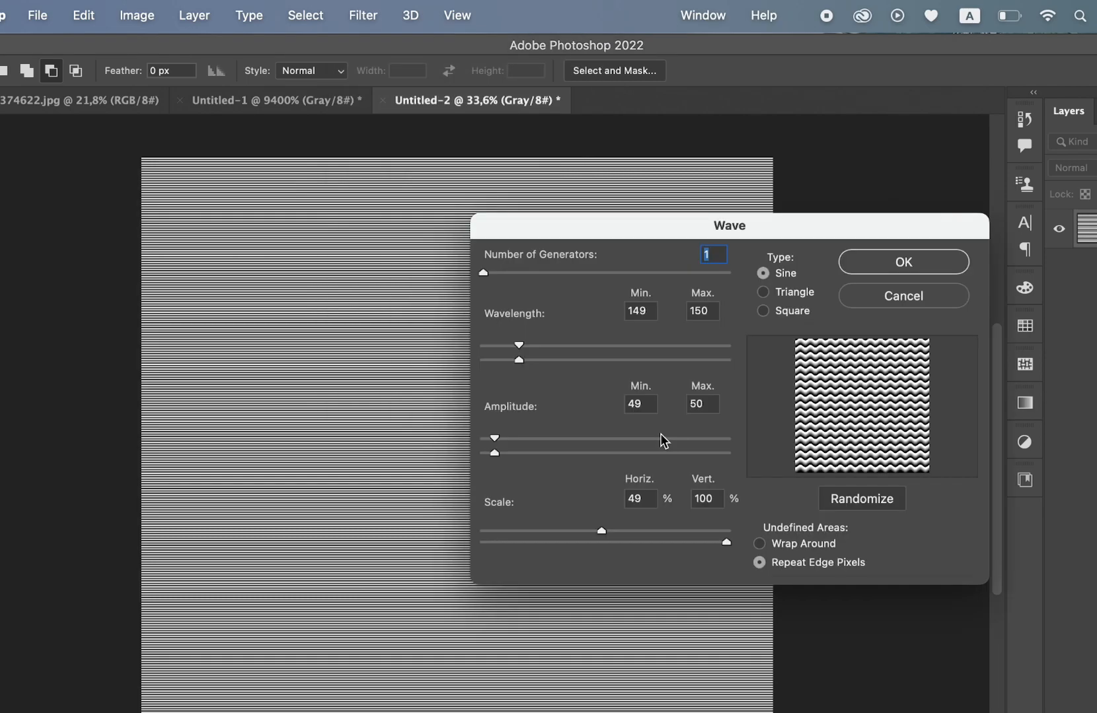
{"action": "left_click_drag", "start_coordinate": [649, 239], "coordinate": [460, 238]}
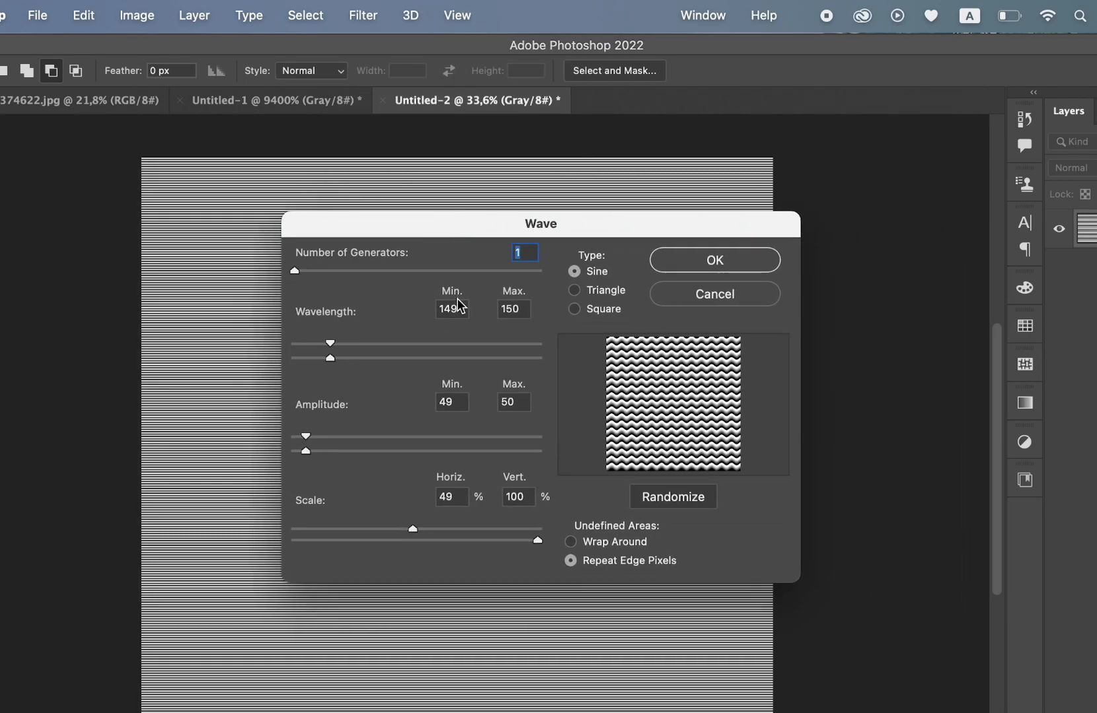
Set the Wave filter's minimum wavelength to 145 and its minimum amplitude to 45.
{"action": "double_click", "coordinate": [458, 309]}
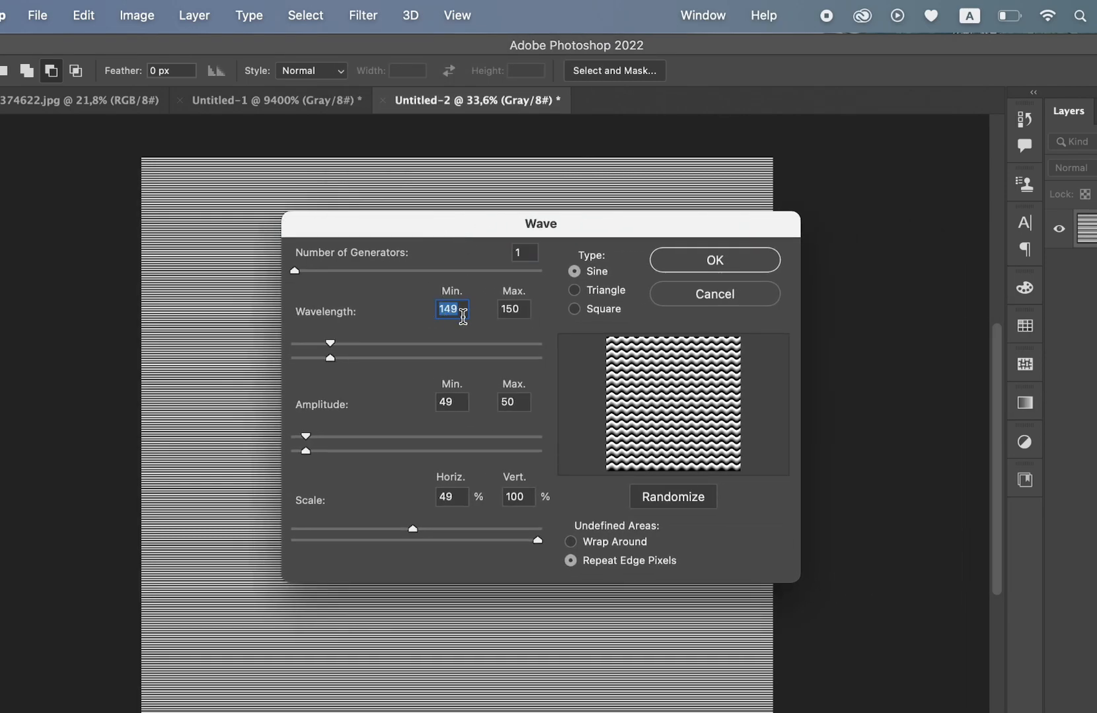
{"action": "type", "text": "145"}
{"action": "double_click", "coordinate": [521, 309]}
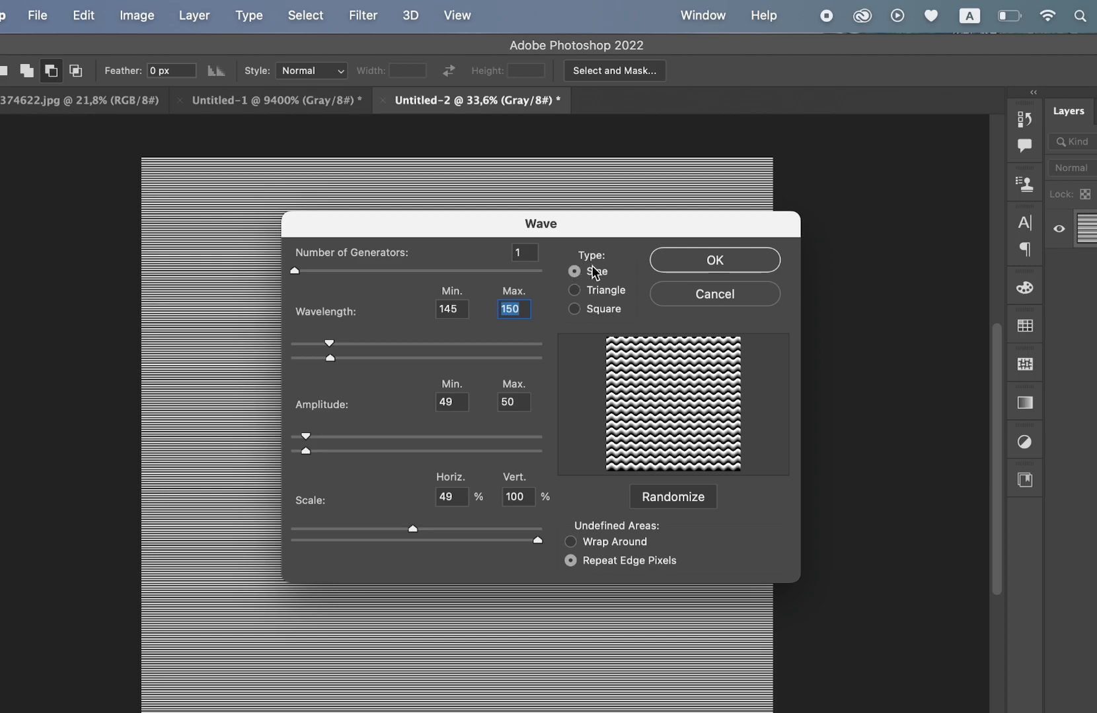
{"action": "left_click", "coordinate": [523, 253]}
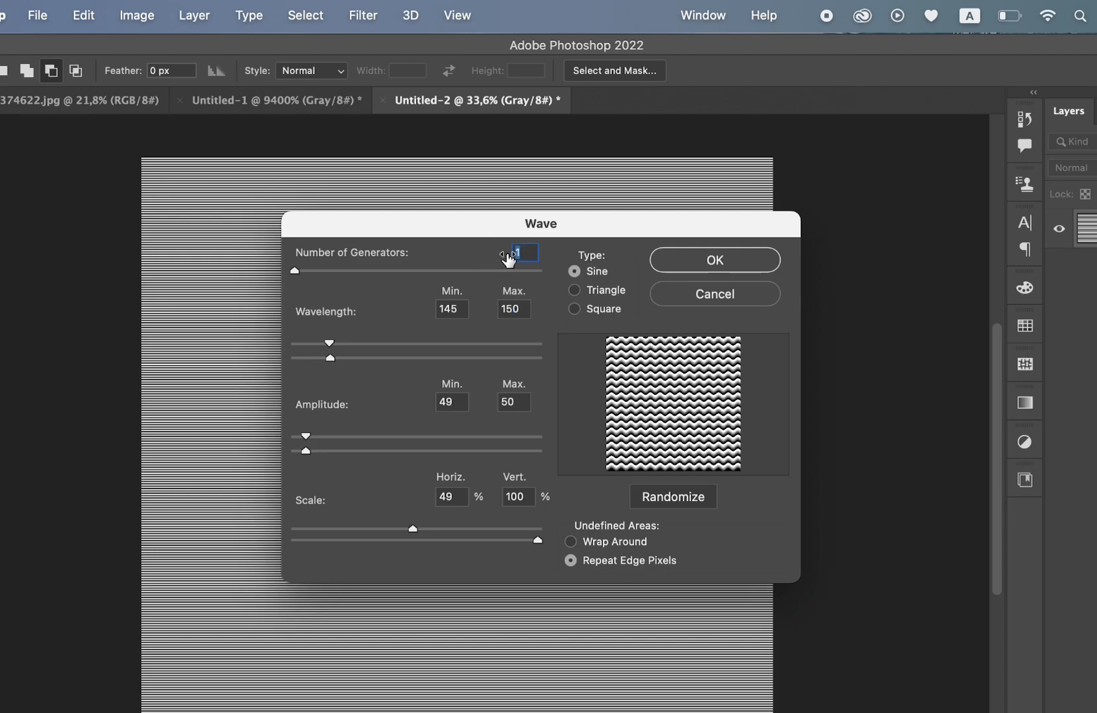
{"action": "double_click", "coordinate": [444, 401]}
{"action": "type", "text": "4"}
{"action": "double_click", "coordinate": [505, 397]}
Set the Wave scale to 45% horizontal and 50% vertical, and apply the filter.
{"action": "double_click", "coordinate": [458, 497]}
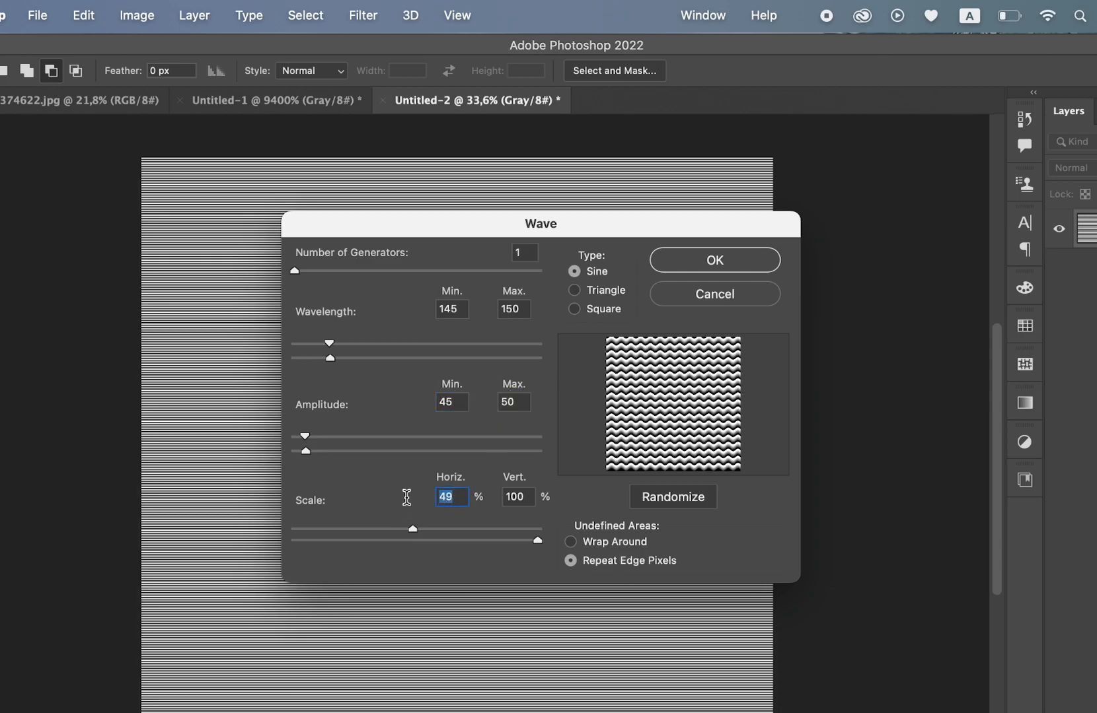
{"action": "type", "text": "45"}
{"action": "double_click", "coordinate": [520, 497]}
{"action": "type", "text": "50"}
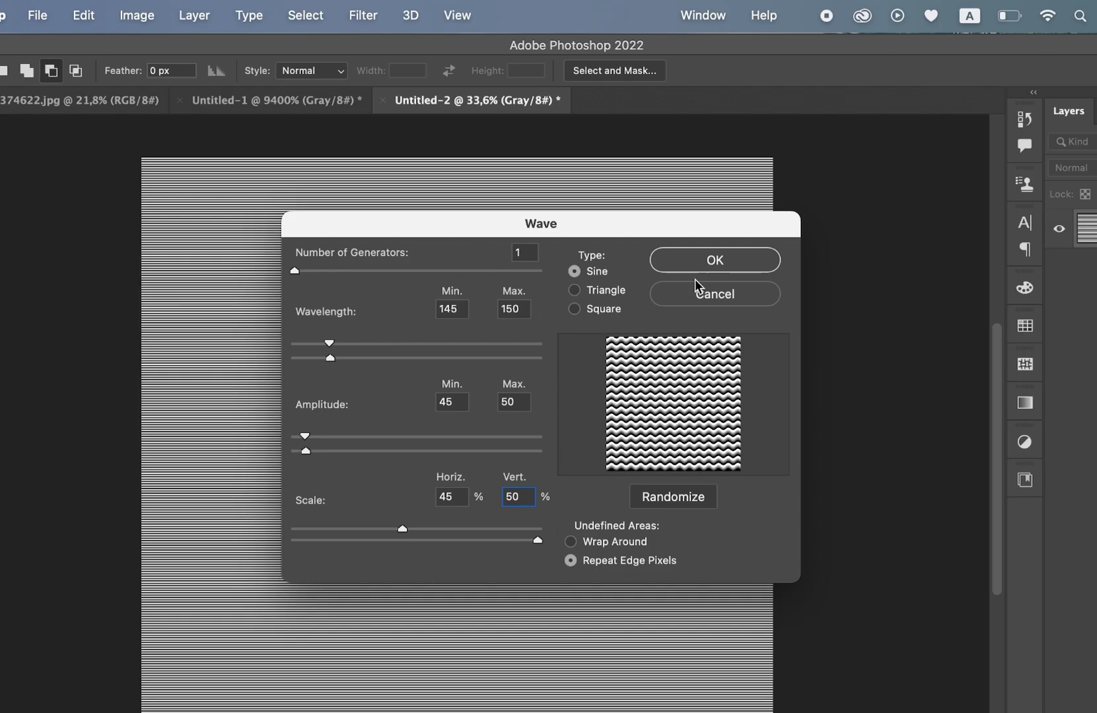
{"action": "left_click", "coordinate": [716, 264]}
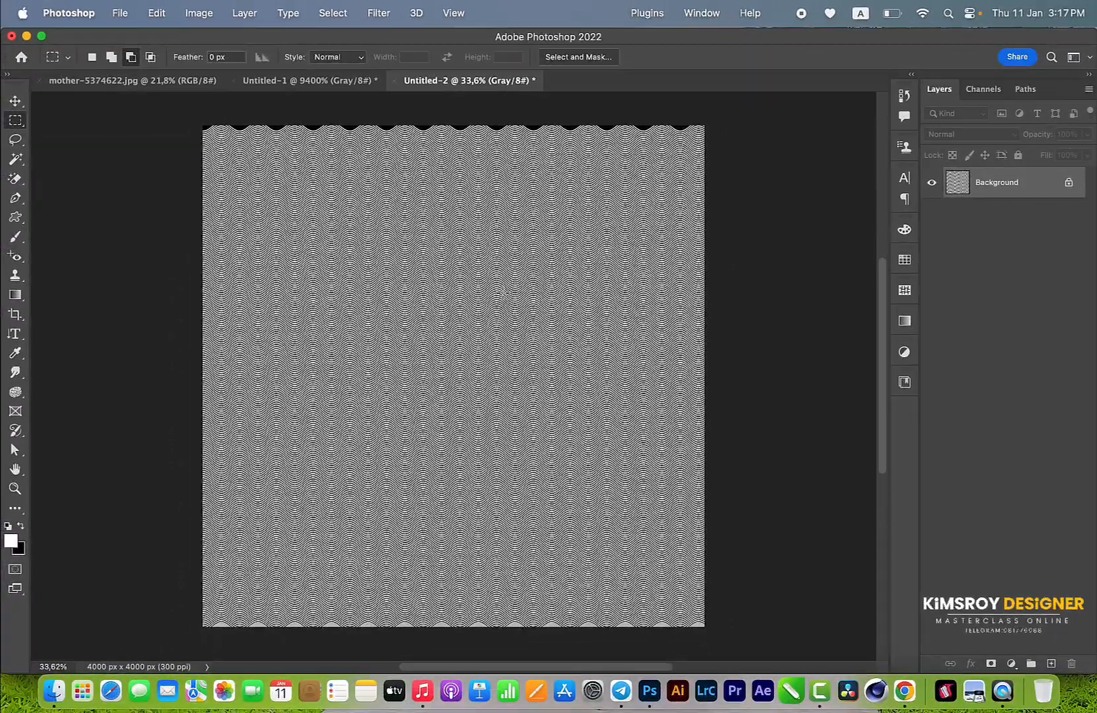
Unlock the wavy Background layer and duplicate it.
{"action": "scroll", "coordinate": [502, 289], "scroll_direction": "up", "scroll_amount": 10}
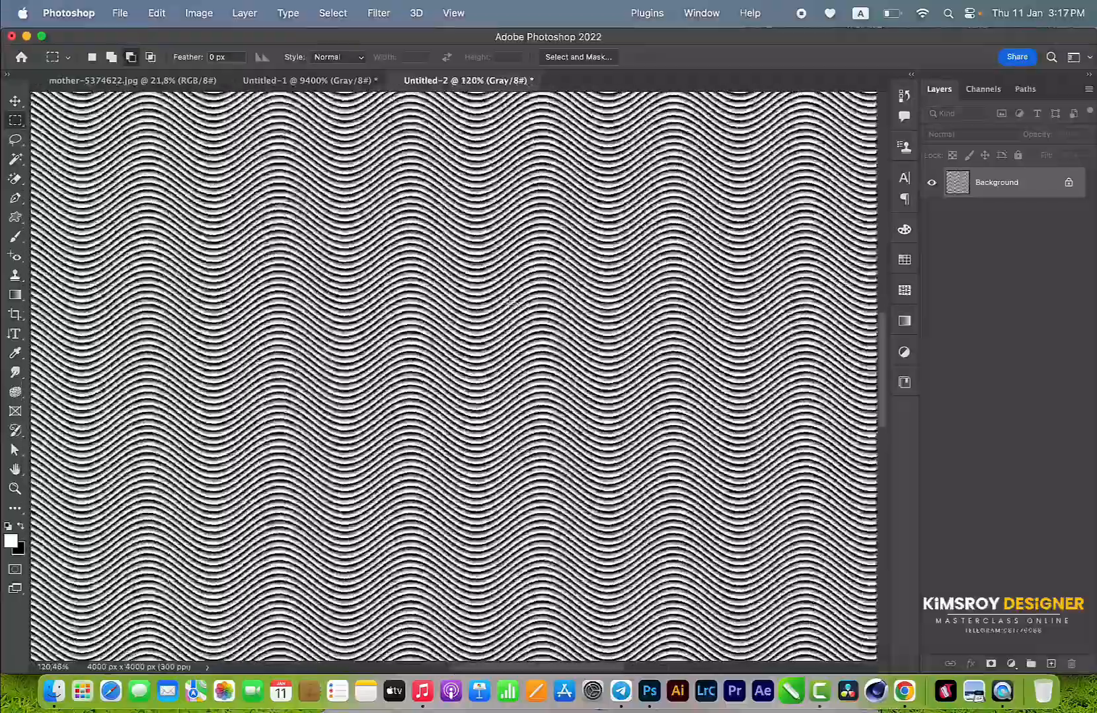
{"action": "scroll", "coordinate": [552, 367], "scroll_direction": "down", "scroll_amount": 10}
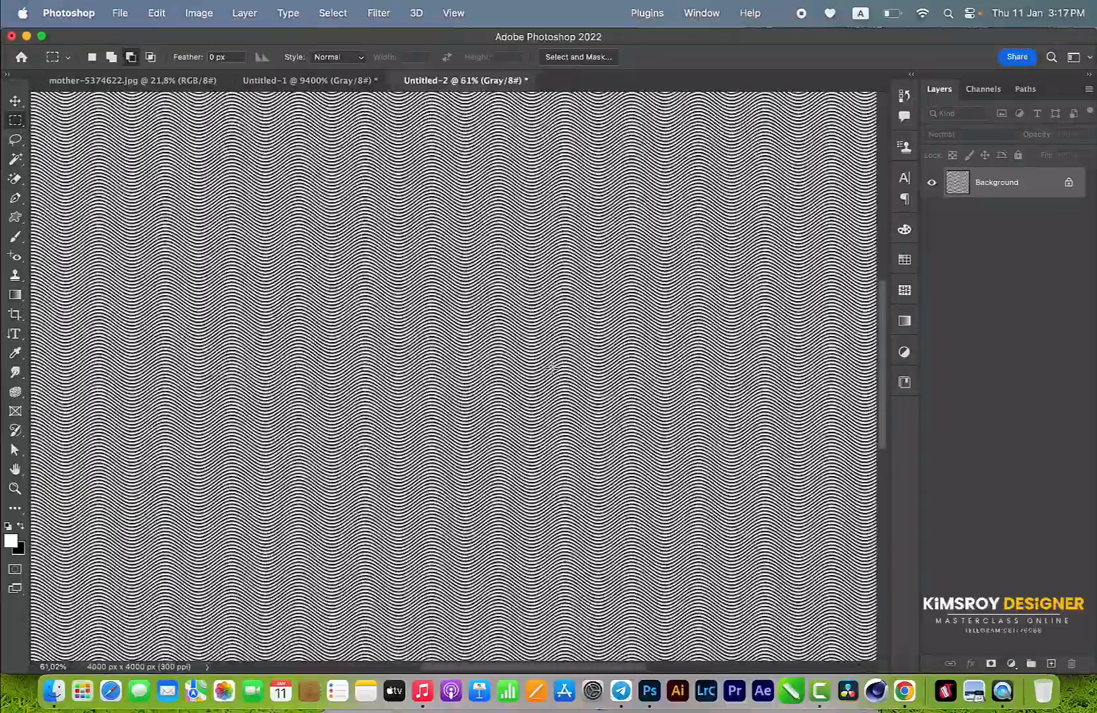
{"action": "scroll", "coordinate": [552, 368], "scroll_direction": "up", "scroll_amount": 2}
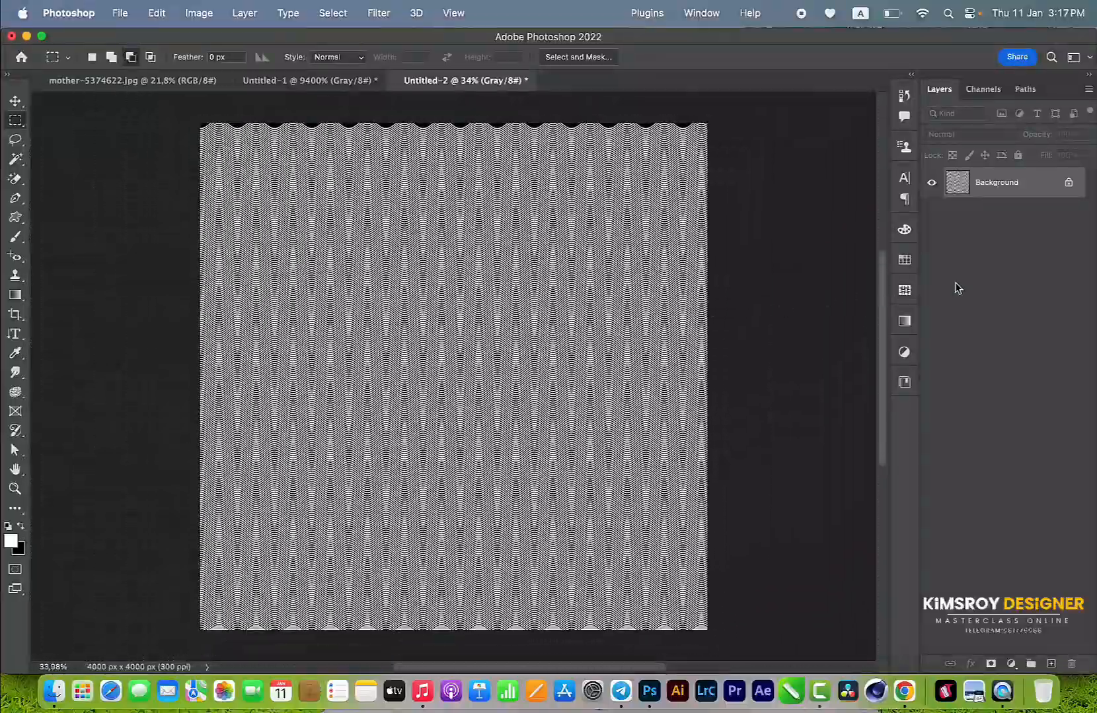
{"action": "left_click", "coordinate": [1069, 183]}
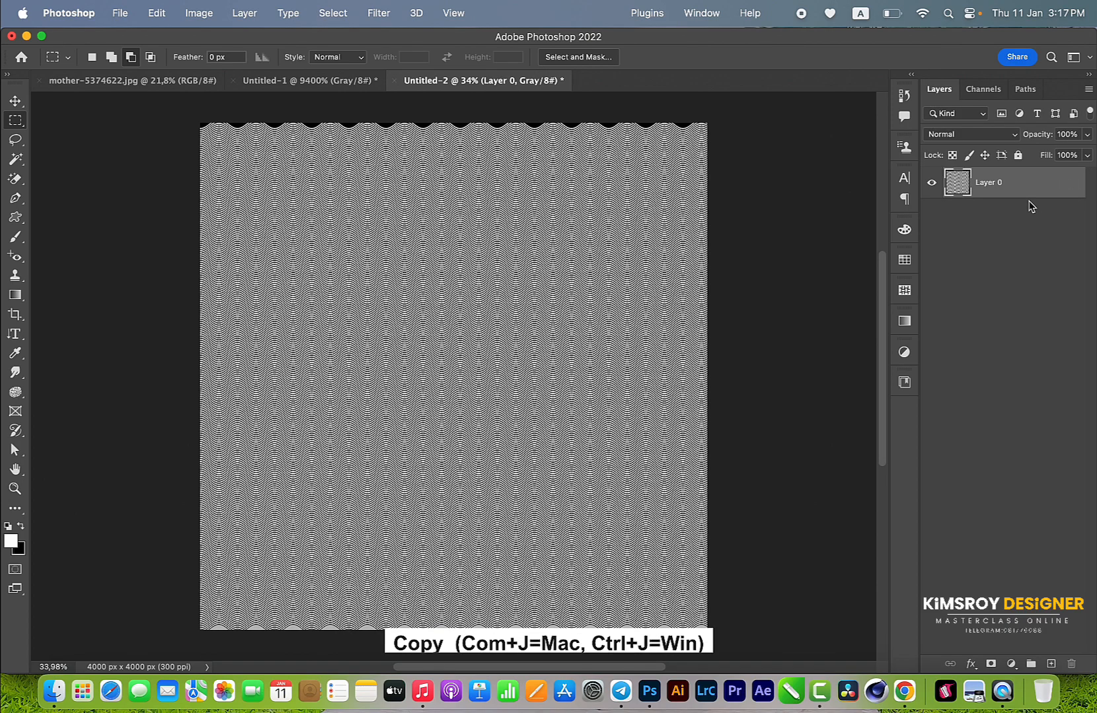
{"action": "key", "text": "super+j"}
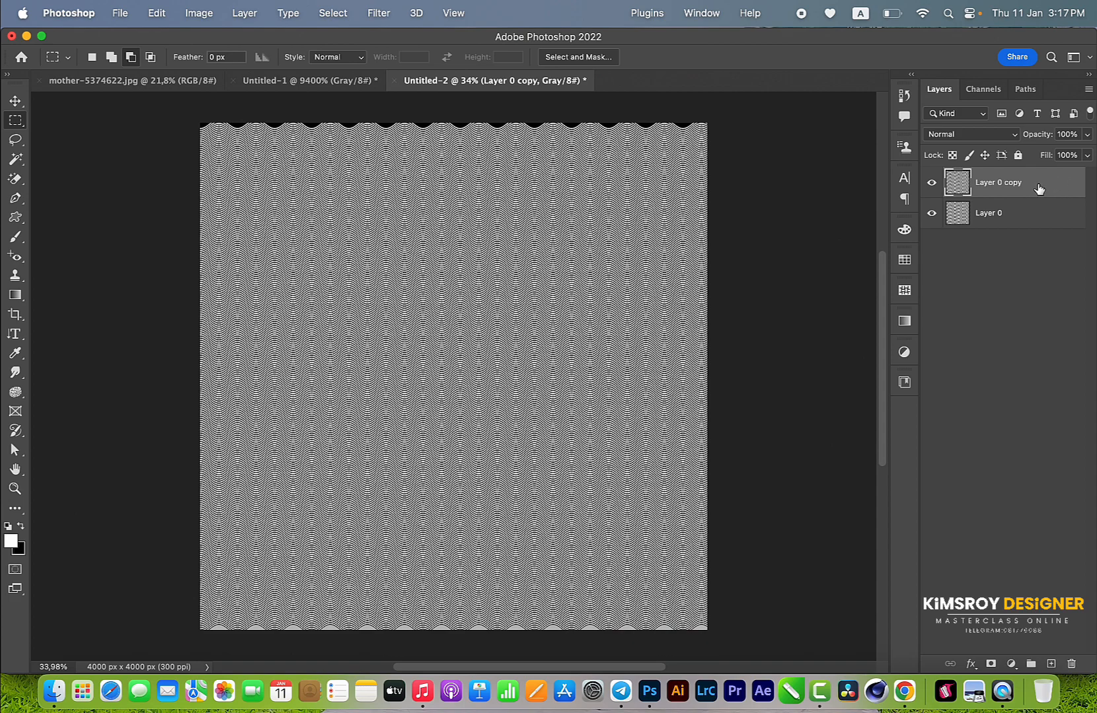
Rotate the duplicated wave layer 90° clockwise with Free Transform.
{"action": "key", "text": "super+t"}
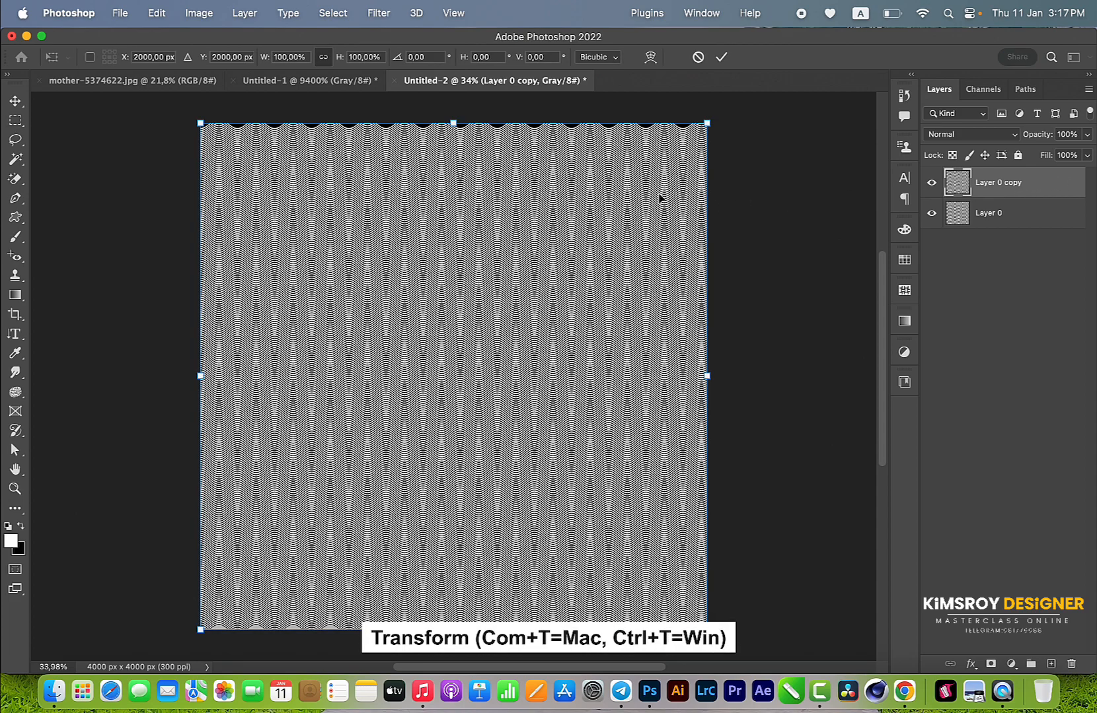
{"action": "right_click", "coordinate": [456, 193]}
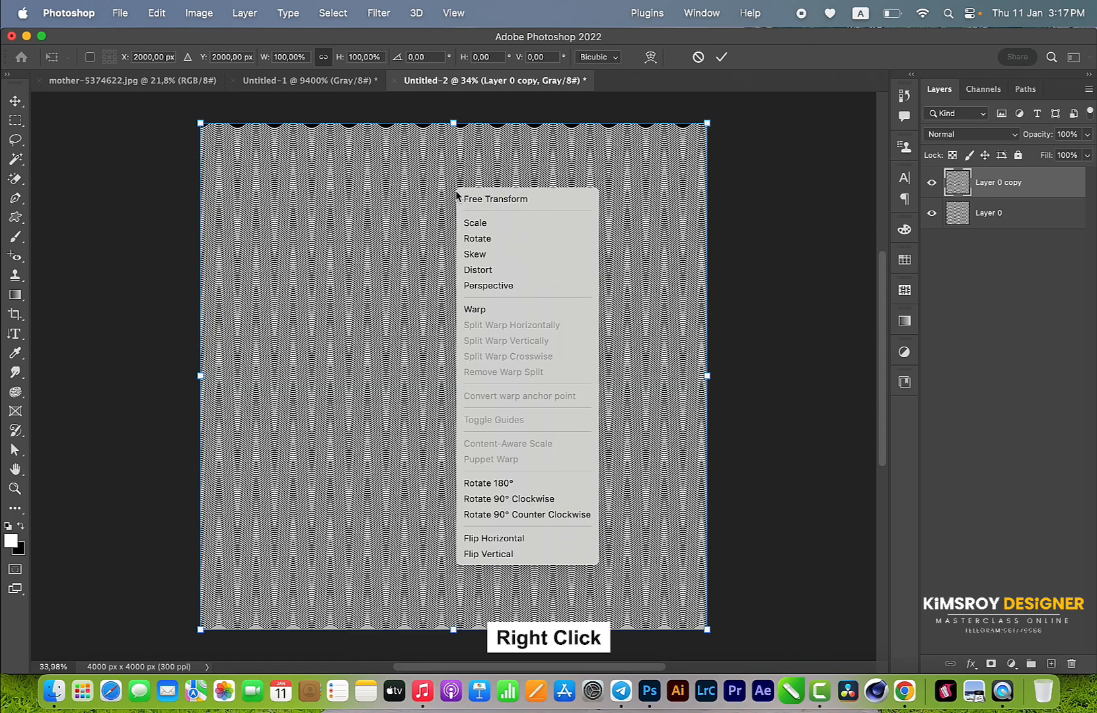
{"action": "left_click", "coordinate": [503, 499]}
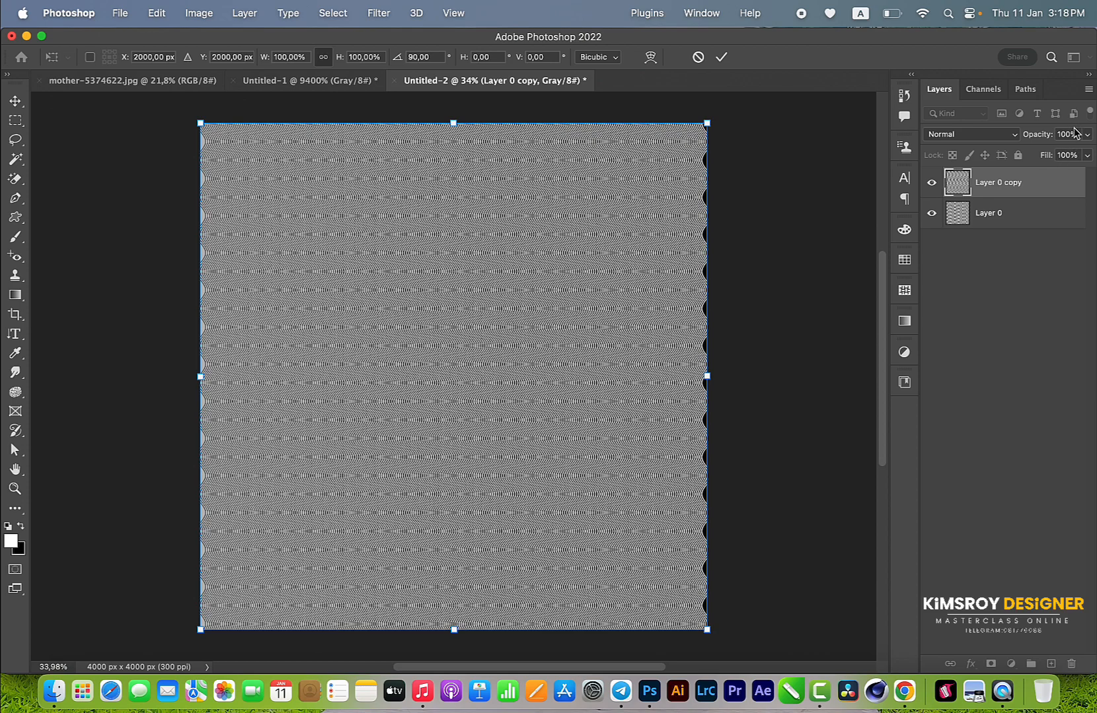
Set the rotated copy's opacity to 90% and commit the transform.
{"action": "left_click", "coordinate": [1076, 134]}
{"action": "type", "text": "90"}
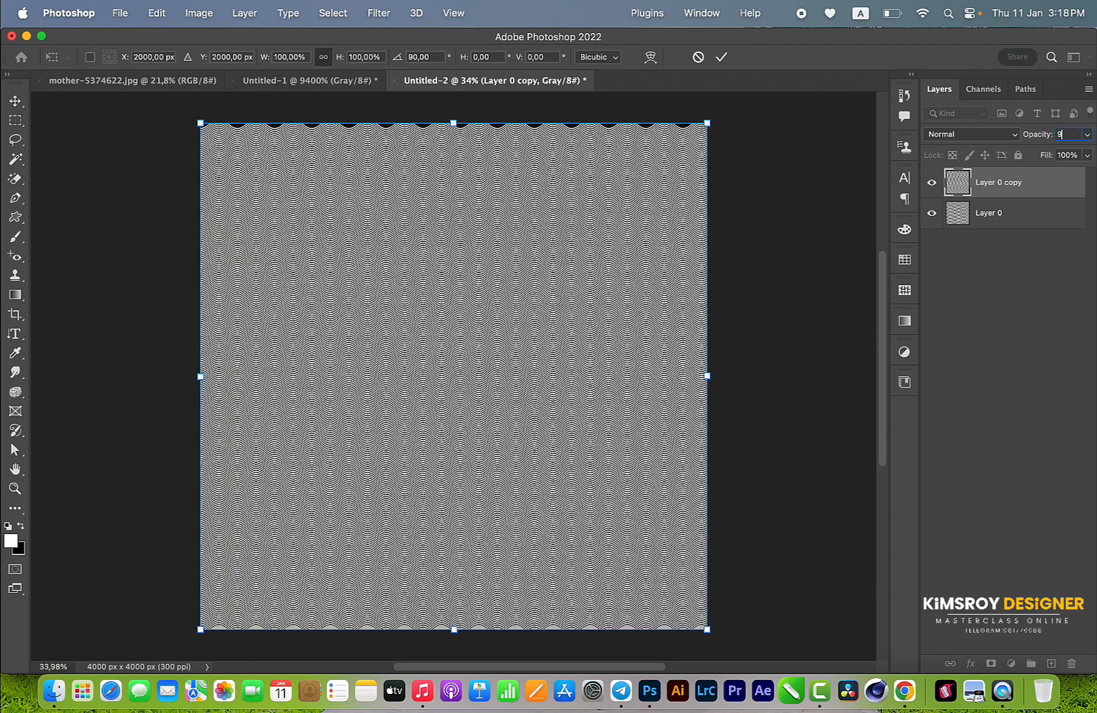
{"action": "key", "text": "Return"}
{"action": "key", "text": "Return"}
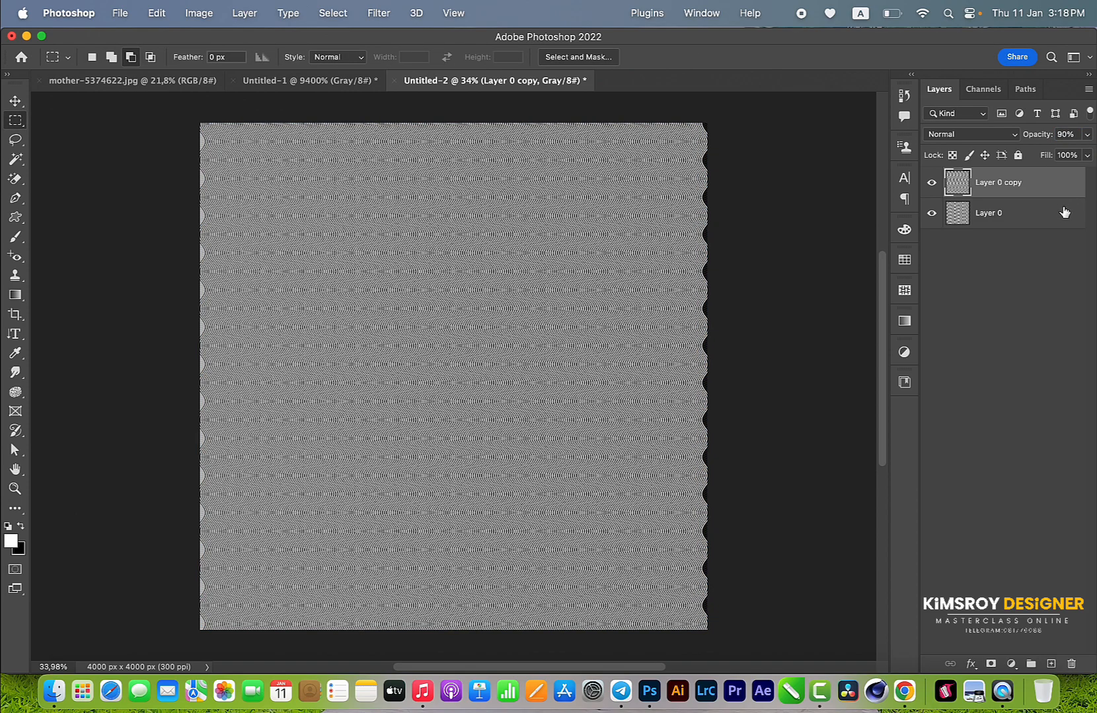
Merge the rotated copy and the original wave layer into one layer, and switch to the Move tool.
{"action": "left_click", "coordinate": [1064, 212], "text": "shift"}
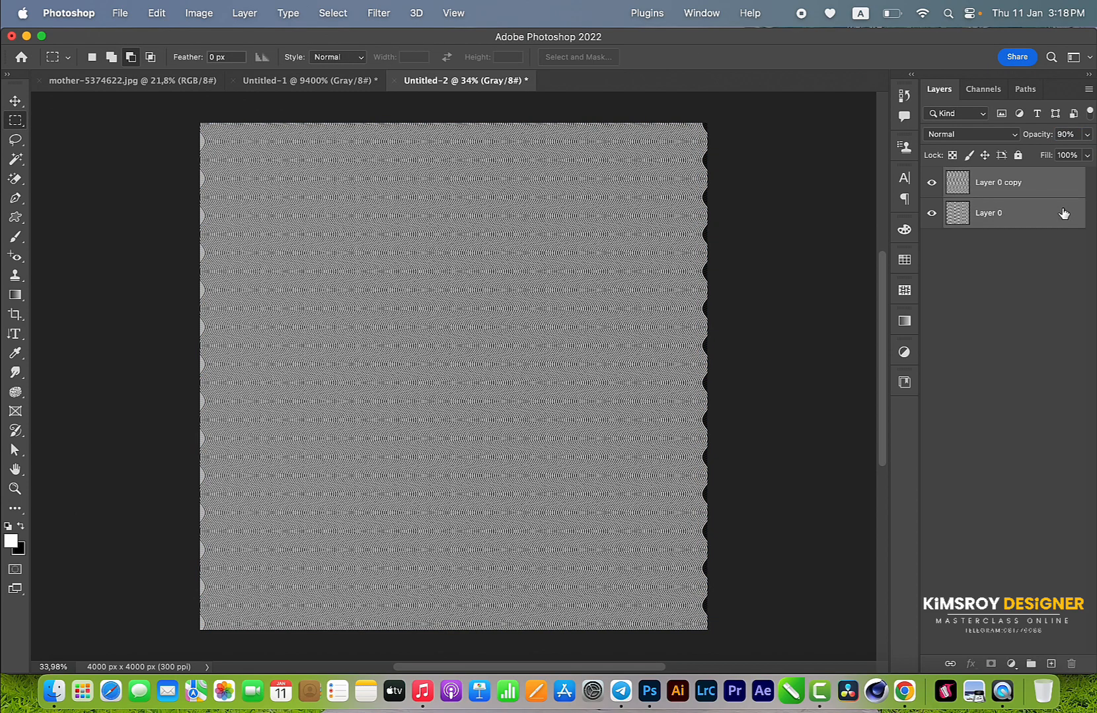
{"action": "key", "text": "super+e"}
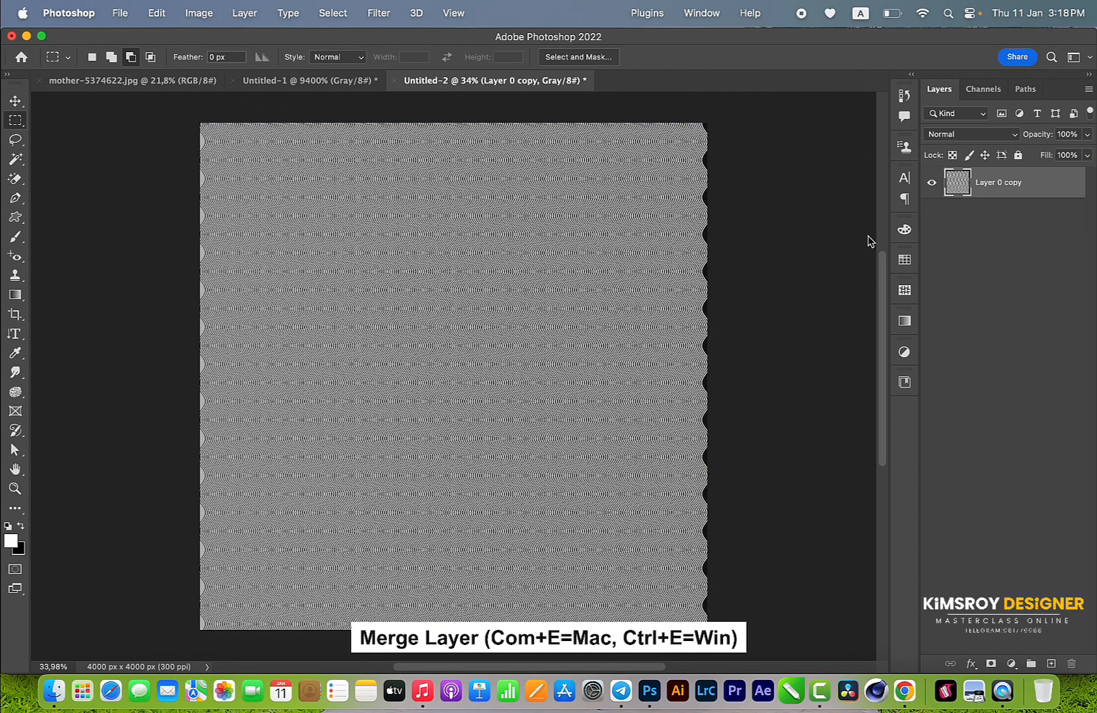
{"action": "key", "text": "v"}
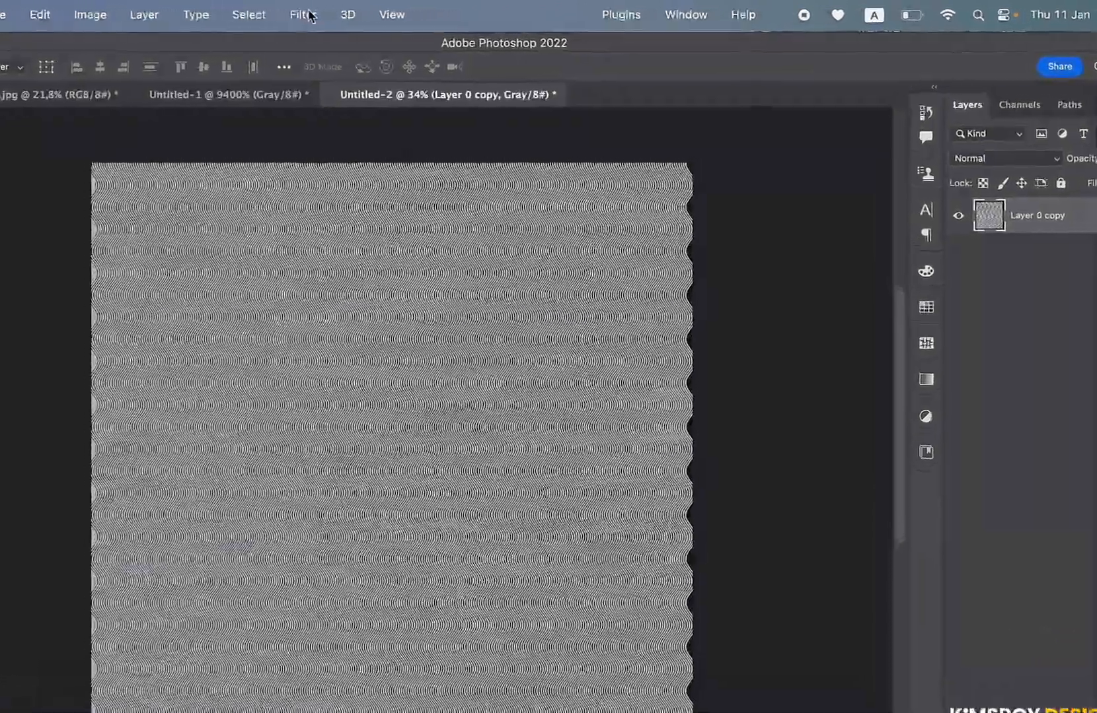
Apply the Ripple distortion filter to the merged wave layer with an amount of 18% and size Large.
{"action": "left_click", "coordinate": [309, 14]}
{"action": "mouse_move", "coordinate": [370, 303]}
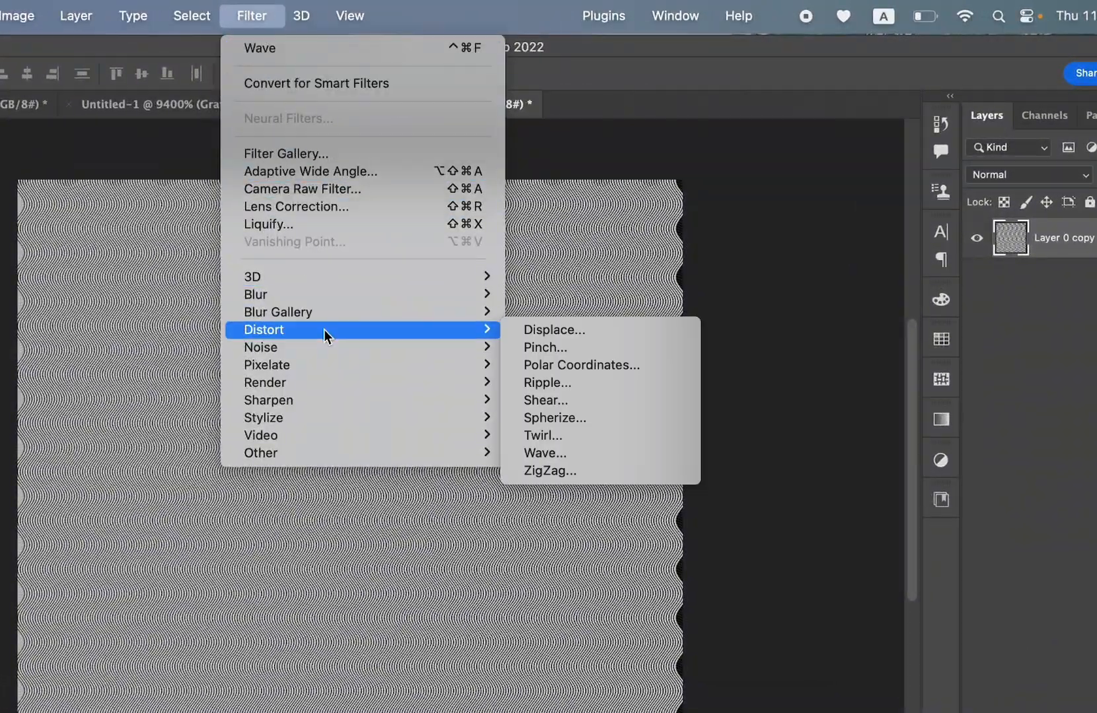
{"action": "left_click", "coordinate": [596, 385]}
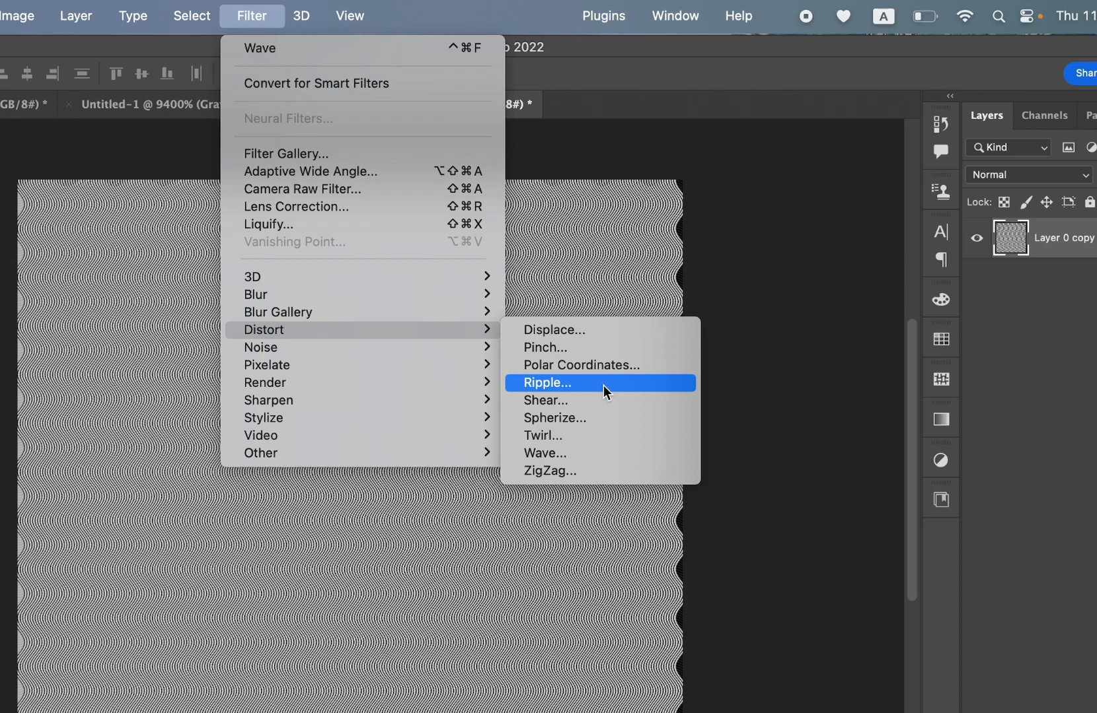
{"action": "left_click_drag", "start_coordinate": [465, 205], "coordinate": [581, 205]}
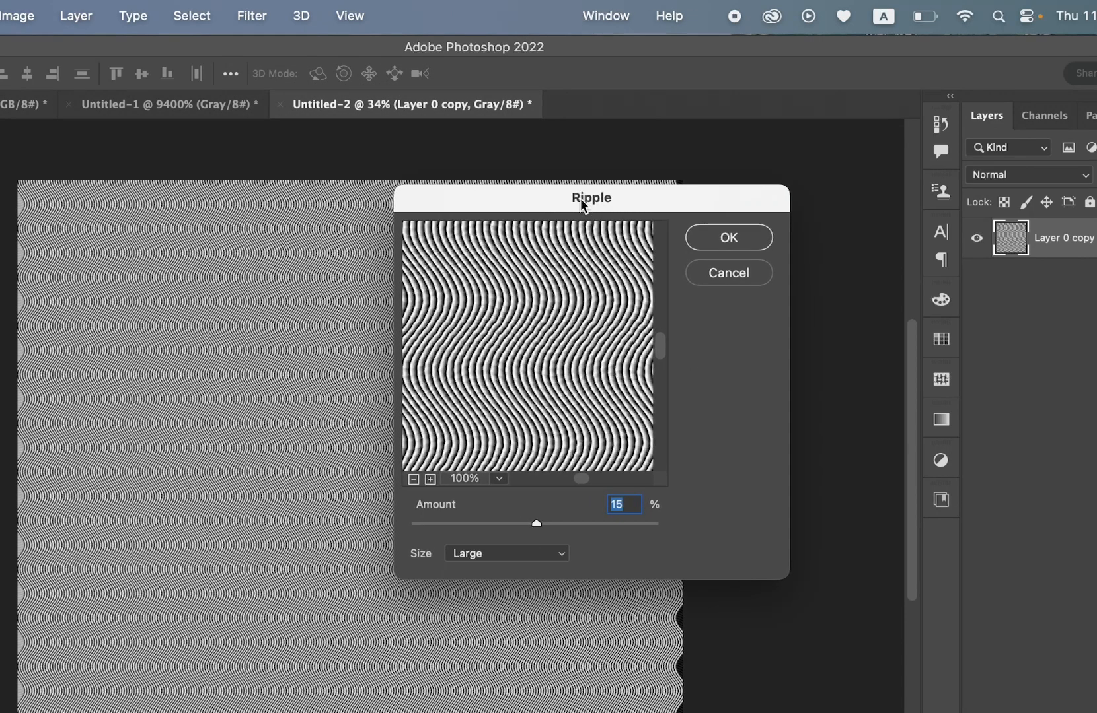
{"action": "left_click_drag", "start_coordinate": [625, 504], "coordinate": [589, 504]}
{"action": "type", "text": "1"}
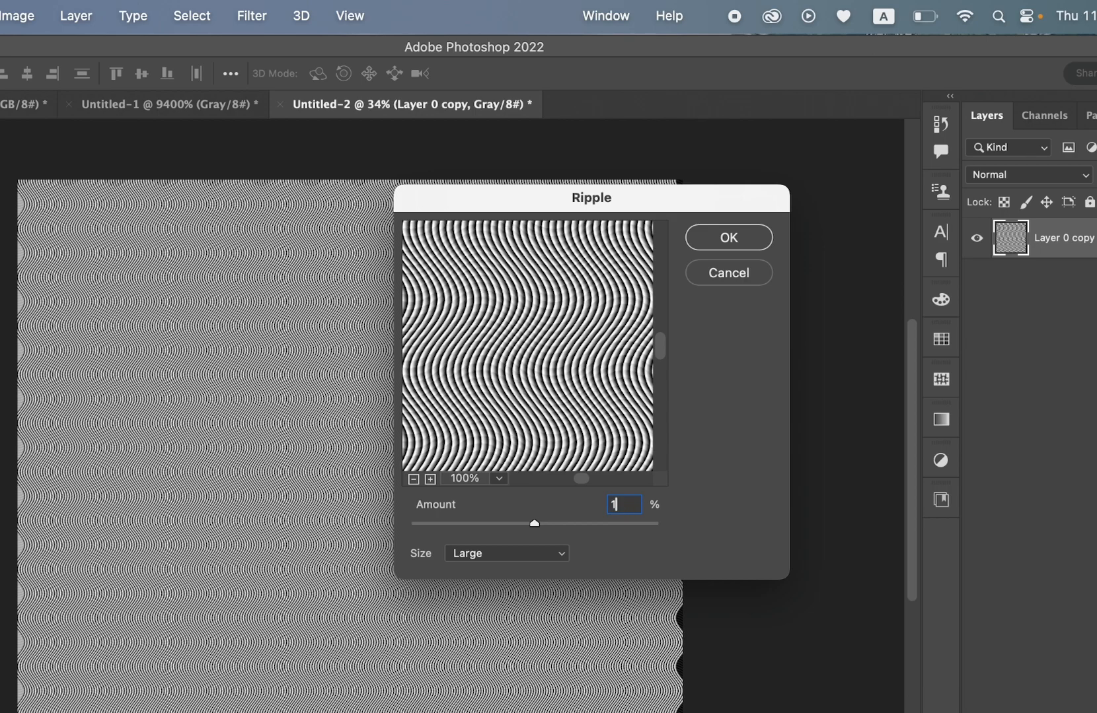
{"action": "type", "text": "8"}
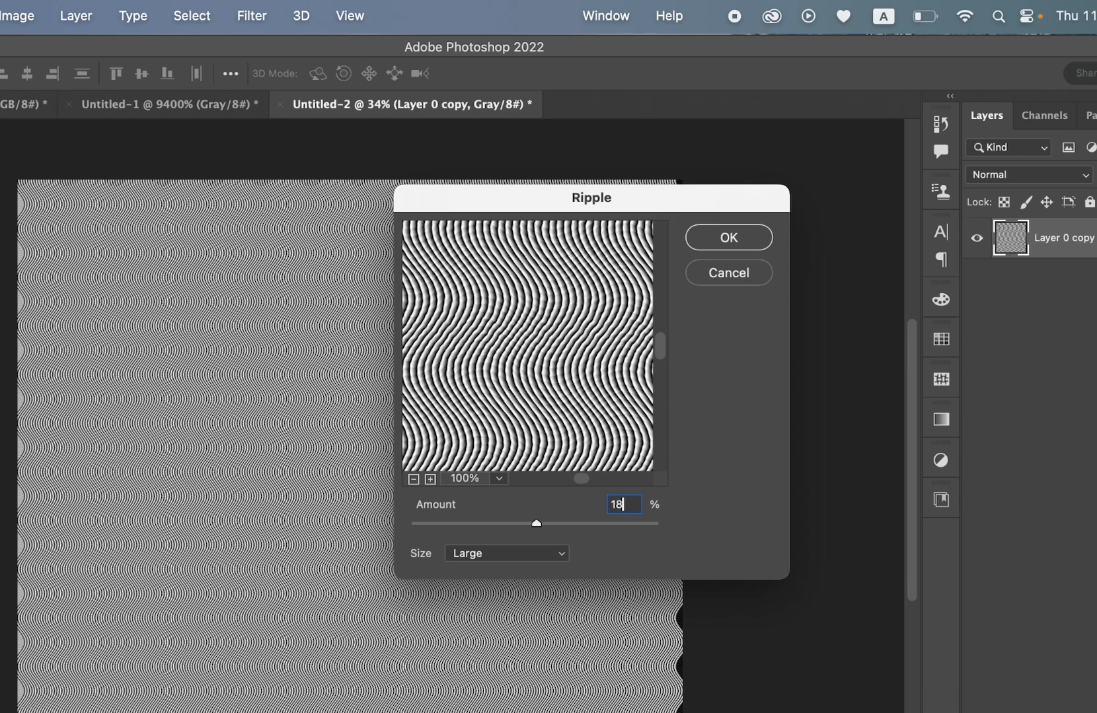
{"action": "left_click", "coordinate": [538, 554]}
{"action": "left_click", "coordinate": [474, 554]}
{"action": "left_click", "coordinate": [733, 241]}
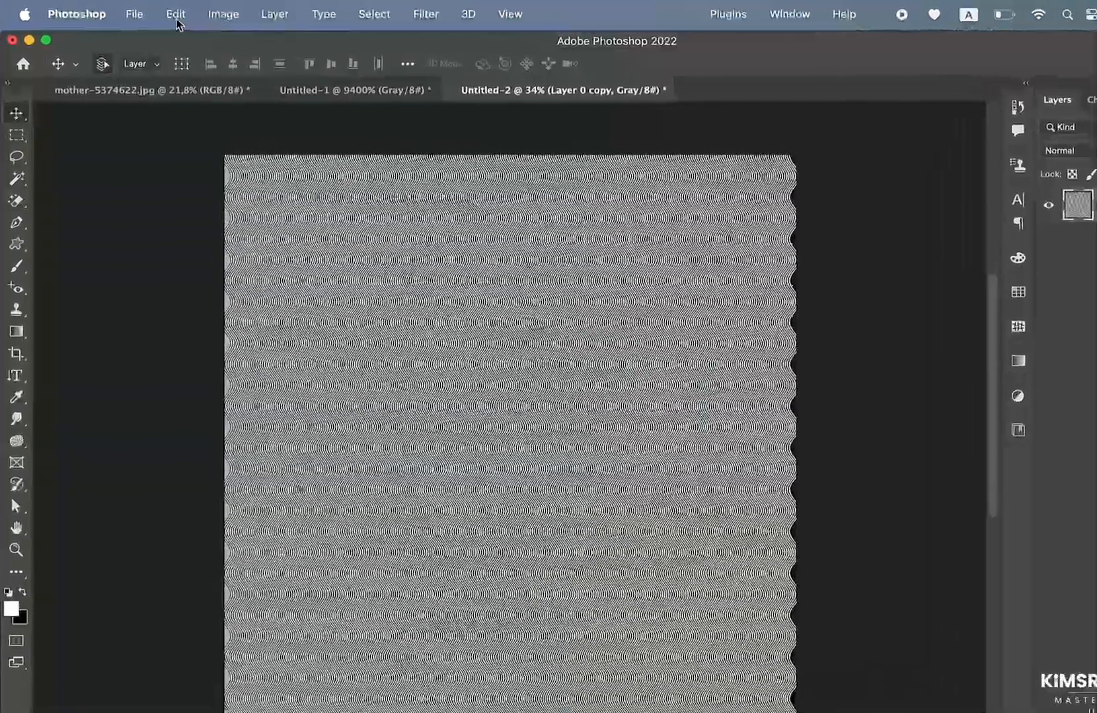
Copy the rippled line pattern and switch to the portrait document mother-5374622.jpg.
{"action": "left_click", "coordinate": [157, 13]}
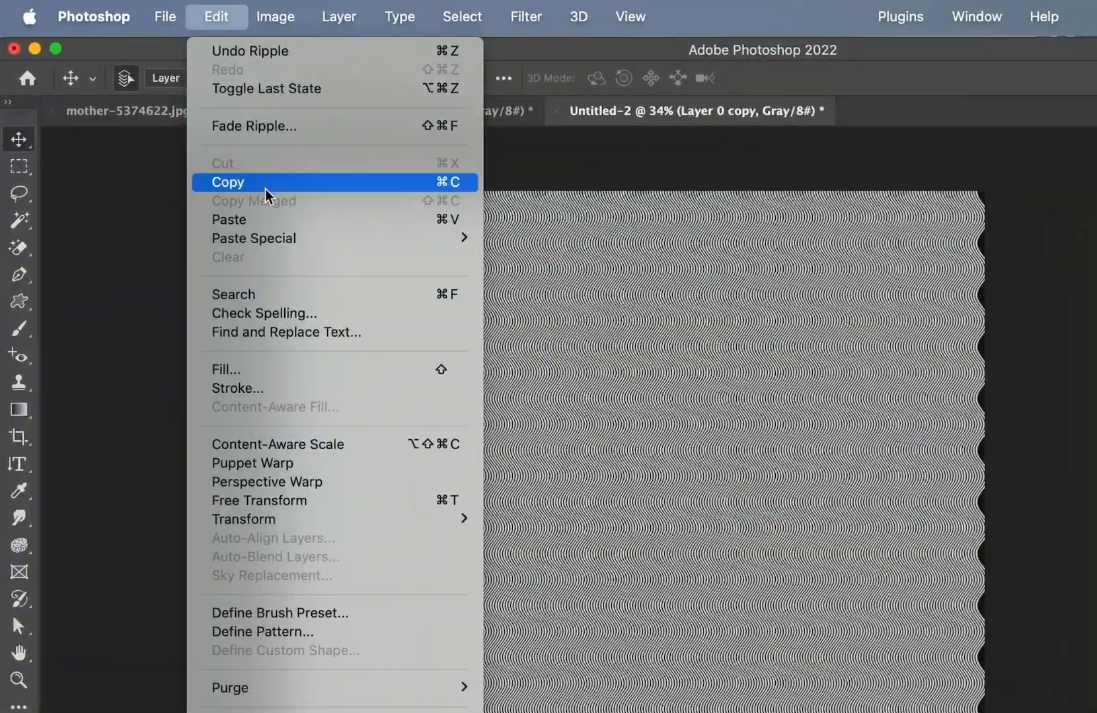
{"action": "left_click", "coordinate": [266, 190]}
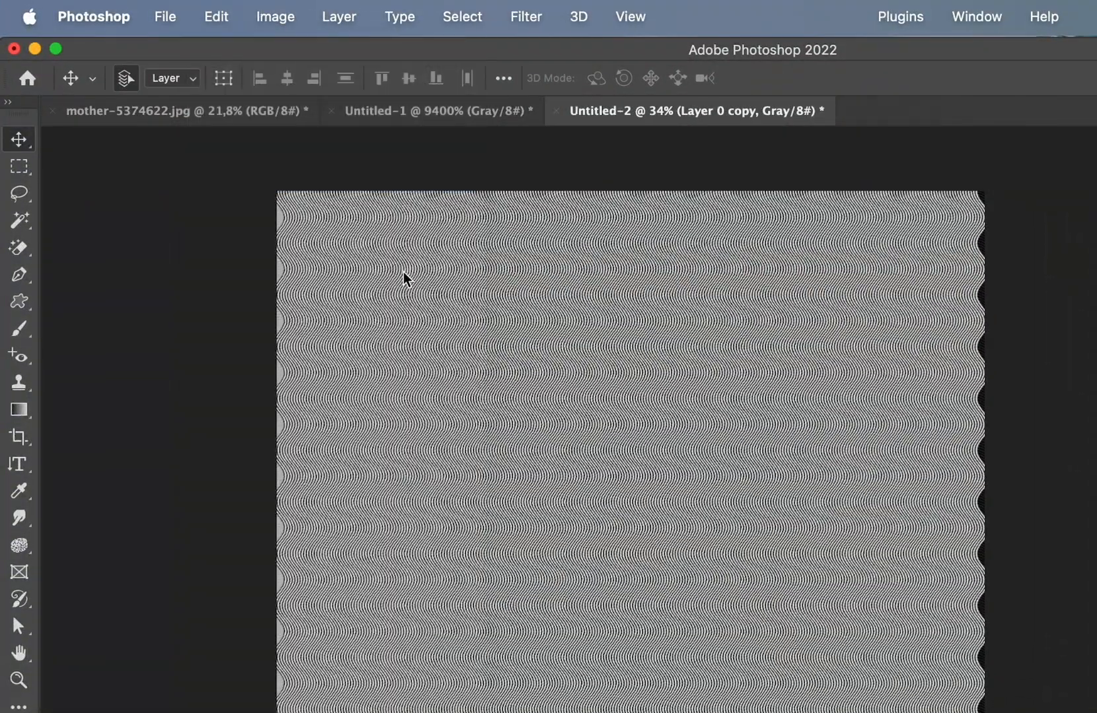
{"action": "left_click", "coordinate": [262, 113]}
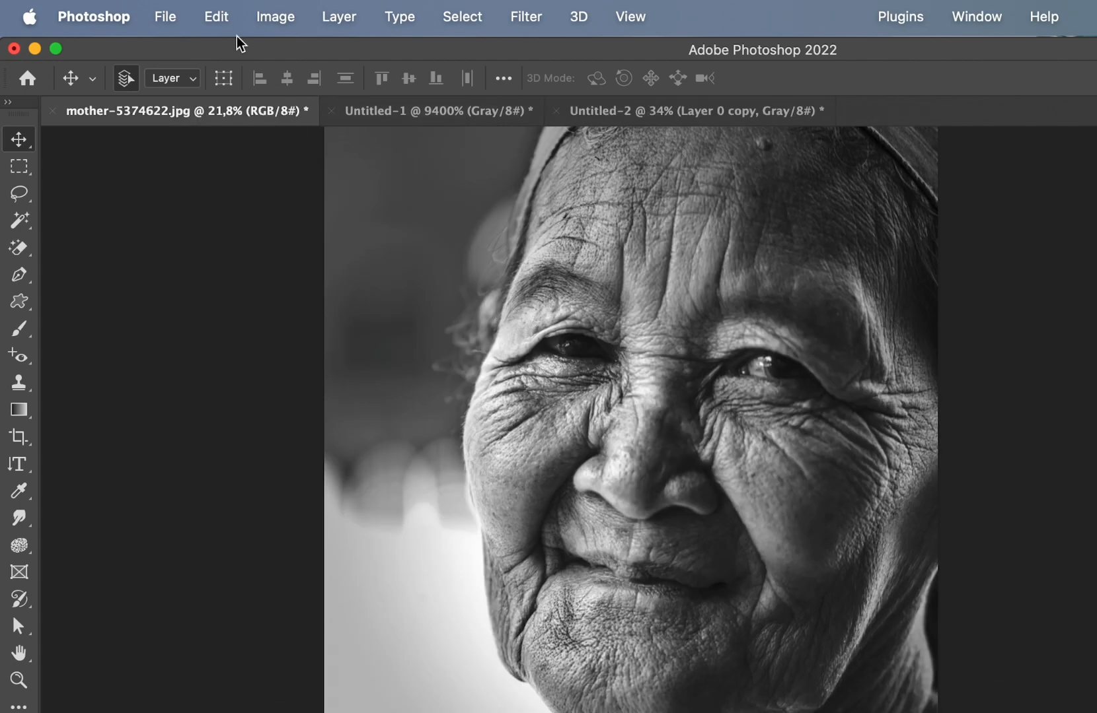
Paste the rippled line pattern into the portrait document and move it to the photo's upper-left corner.
{"action": "left_click", "coordinate": [218, 17]}
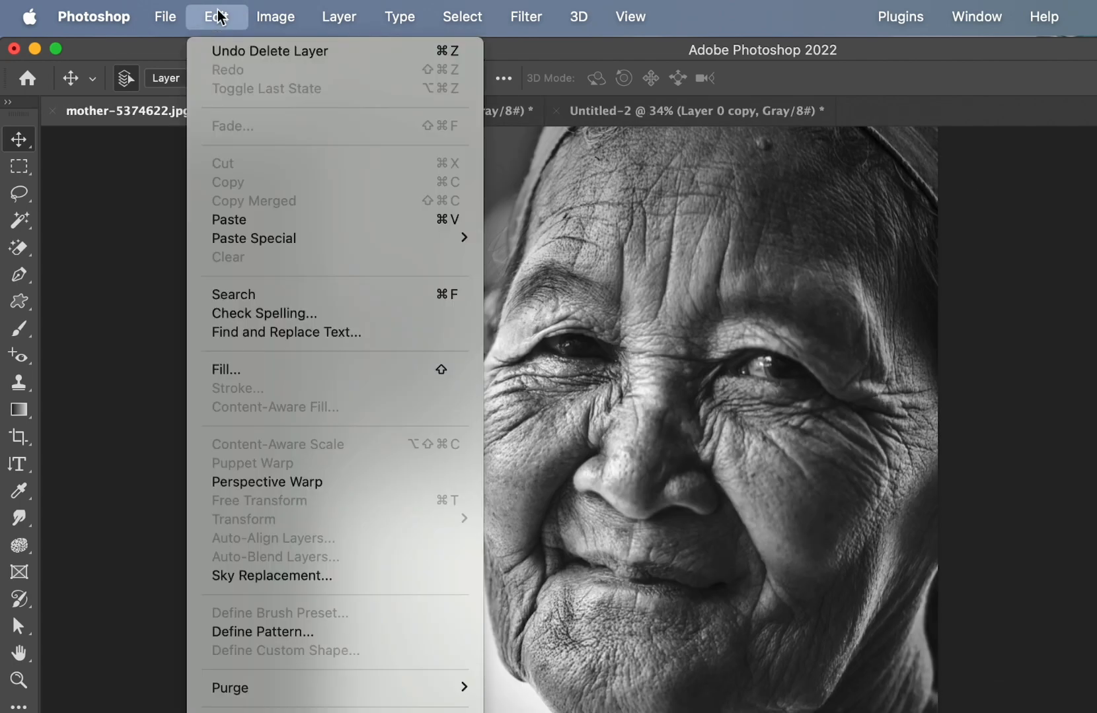
{"action": "left_click", "coordinate": [368, 219]}
{"action": "key", "text": "super+minus"}
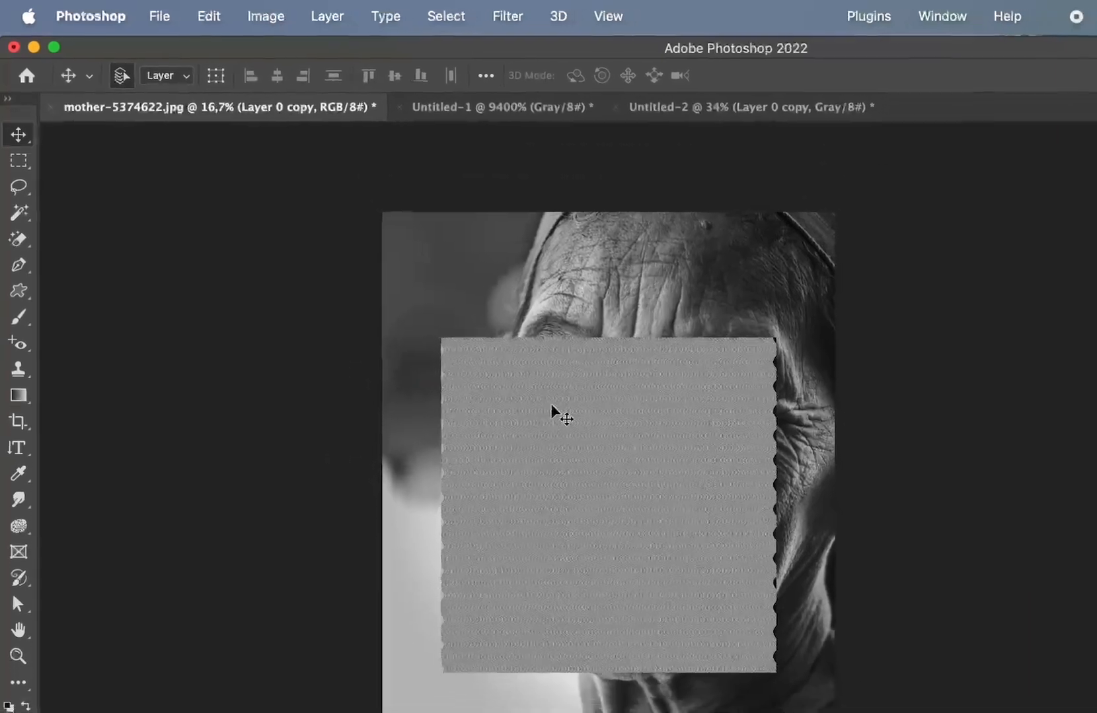
{"action": "left_click_drag", "start_coordinate": [562, 420], "coordinate": [497, 323]}
{"action": "left_click_drag", "start_coordinate": [371, 240], "coordinate": [372, 241]}
Scale the pasted pattern to about 212.5% and rotate it about -12.76° to cover the whole portrait, and commit the transform.
{"action": "key", "text": "super+t"}
{"action": "key", "text": "super+minus"}
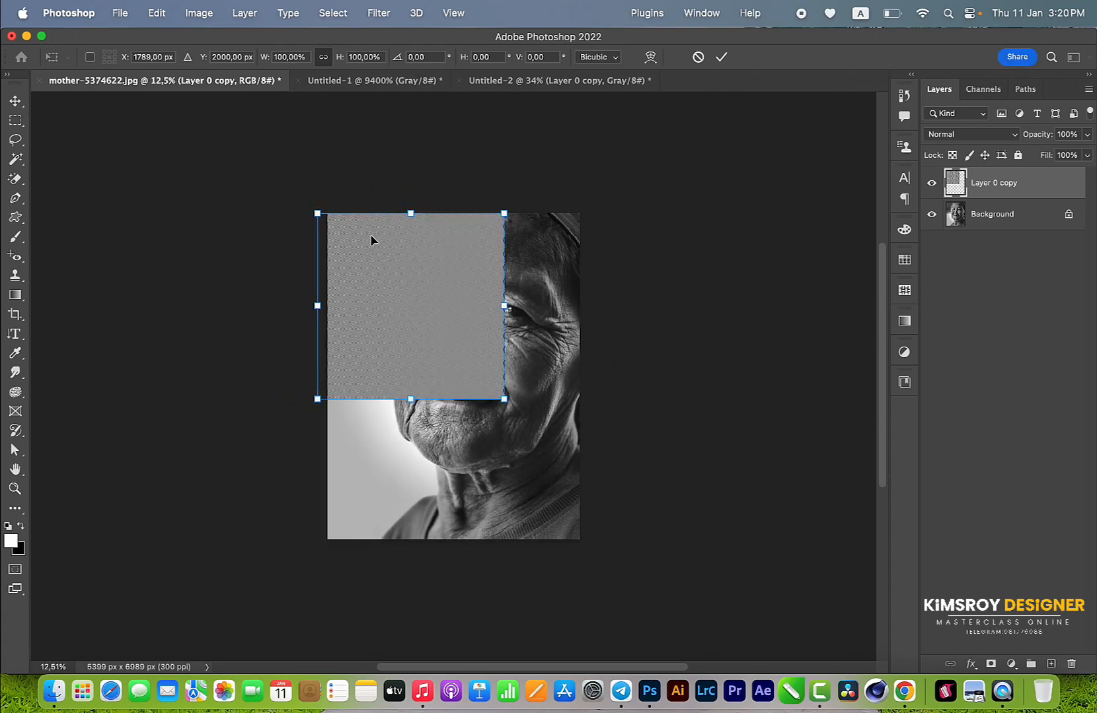
{"action": "left_click_drag", "start_coordinate": [504, 399], "coordinate": [643, 581]}
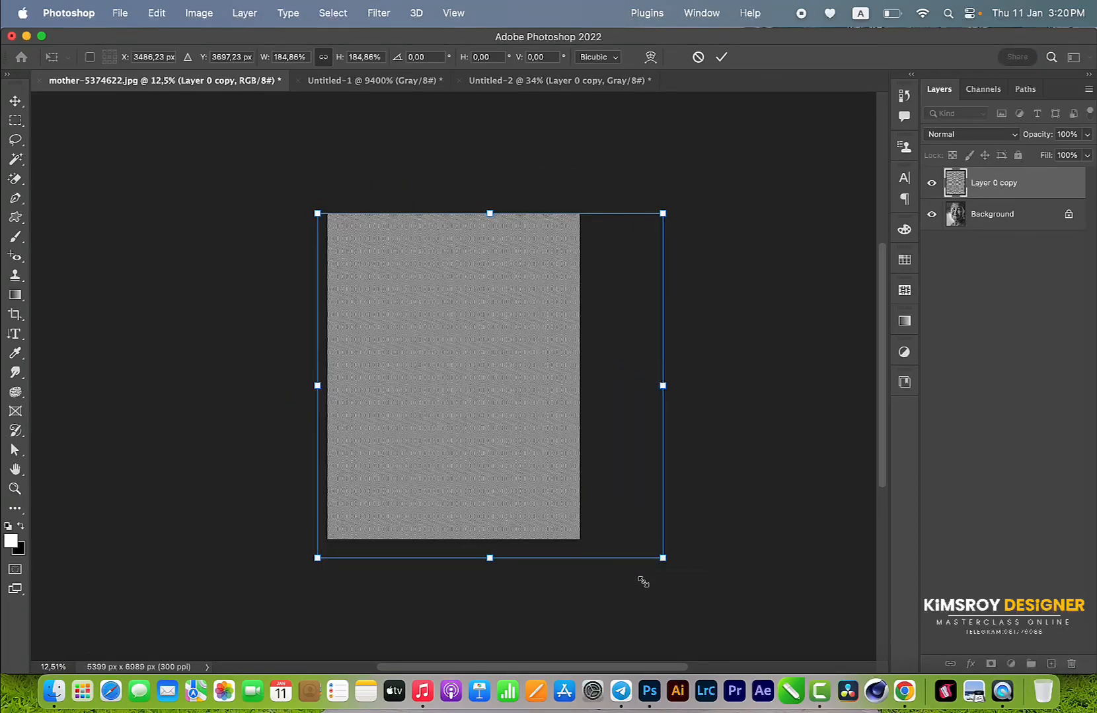
{"action": "left_click_drag", "start_coordinate": [317, 213], "coordinate": [271, 189]}
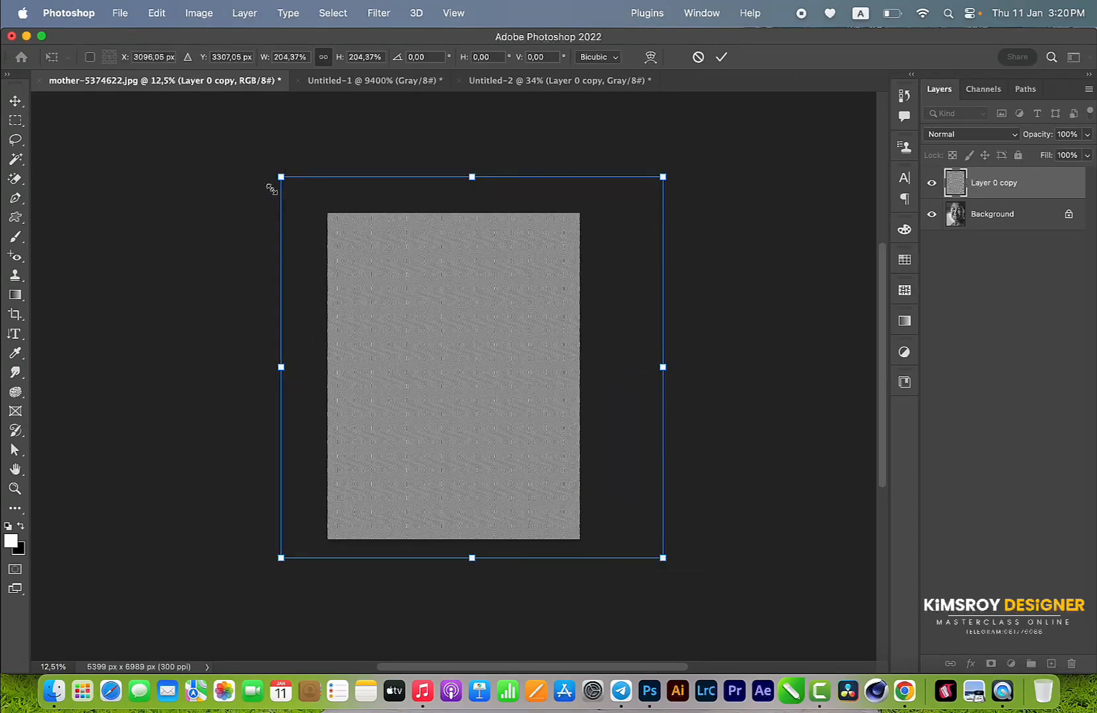
{"action": "left_click_drag", "start_coordinate": [648, 587], "coordinate": [721, 559]}
{"action": "left_click_drag", "start_coordinate": [519, 553], "coordinate": [518, 567]}
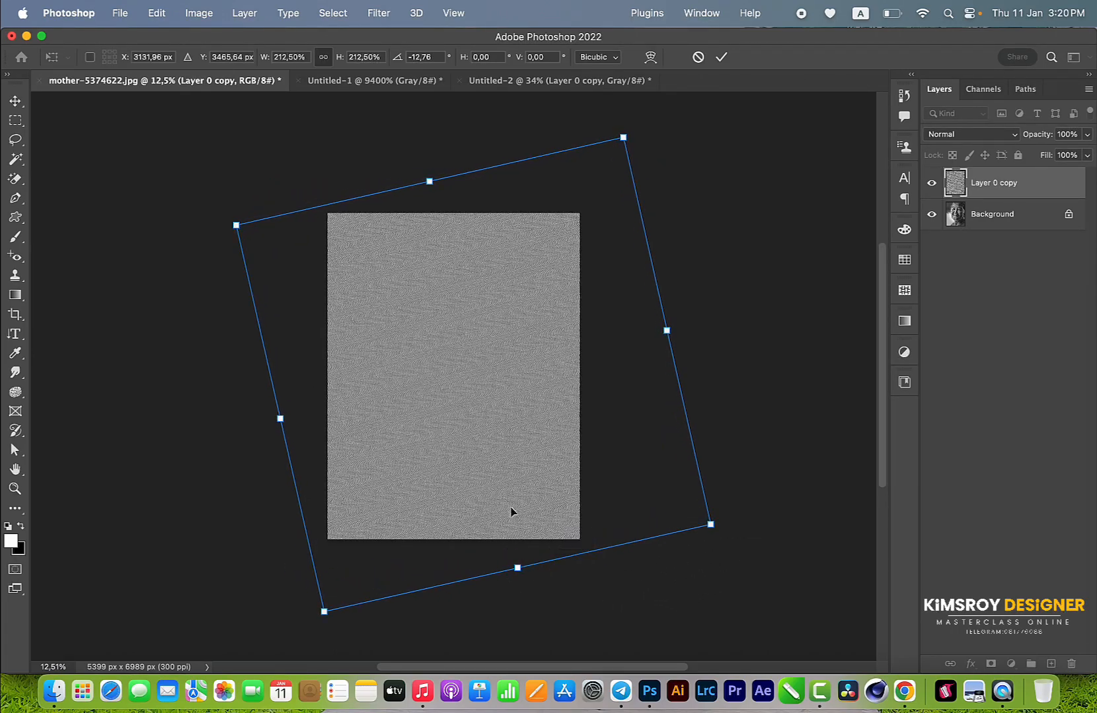
{"action": "left_click_drag", "start_coordinate": [497, 477], "coordinate": [489, 478]}
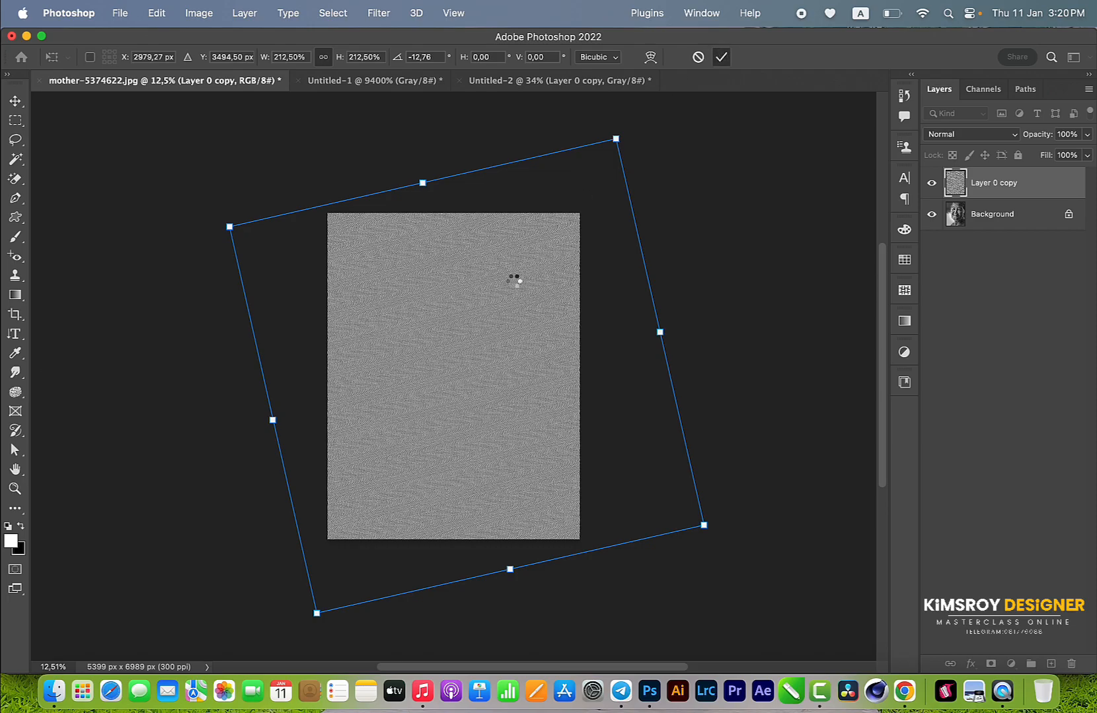
Set the pattern layer's blend mode to Overlay and inspect the line effect on the face.
{"action": "left_click", "coordinate": [979, 134]}
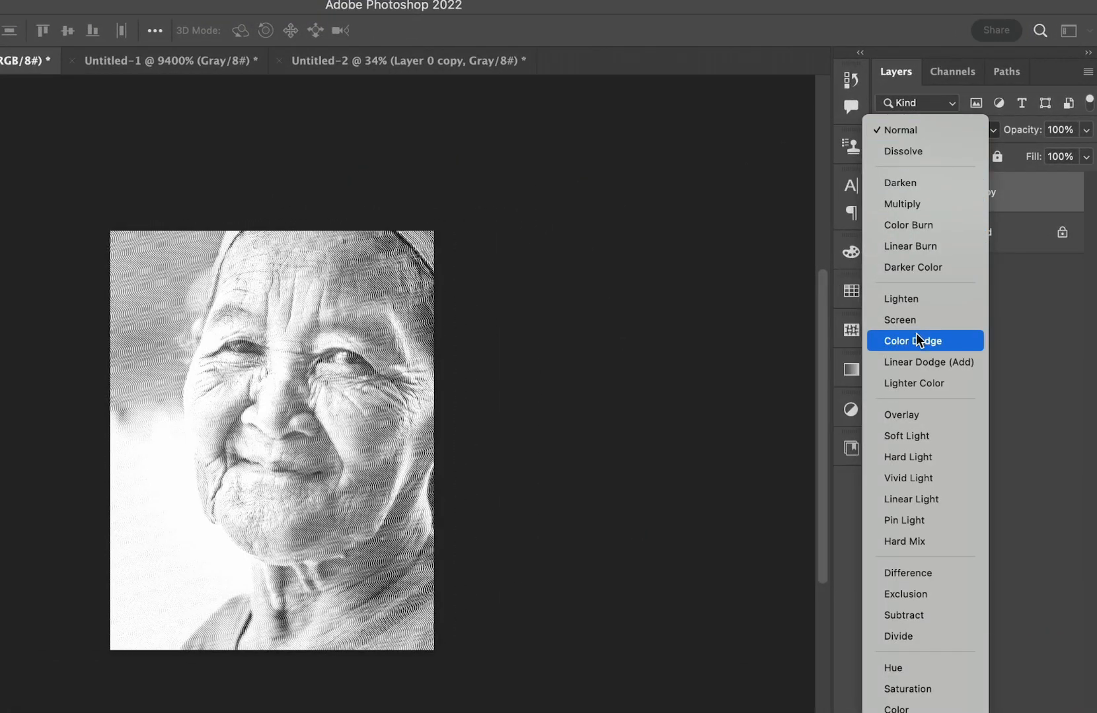
{"action": "left_click", "coordinate": [928, 416]}
{"action": "scroll", "coordinate": [575, 338], "scroll_direction": "up", "scroll_amount": 5}
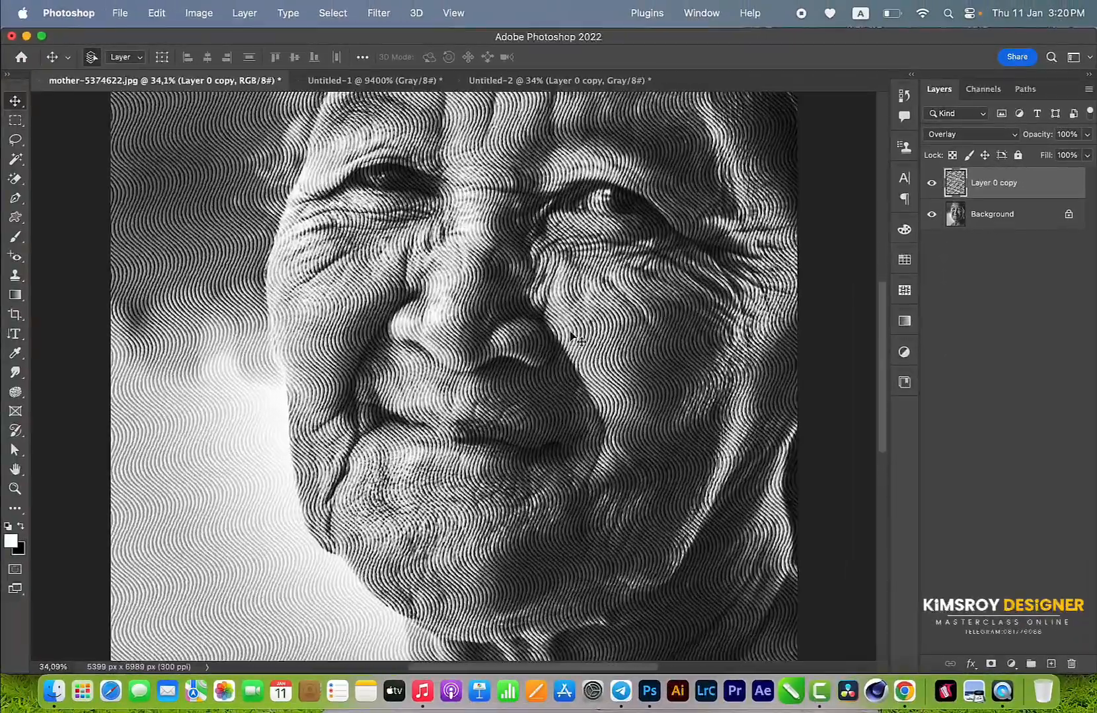
{"action": "scroll", "coordinate": [572, 335], "scroll_direction": "up", "scroll_amount": 4}
{"action": "scroll", "coordinate": [572, 336], "scroll_direction": "down", "scroll_amount": 6}
{"action": "scroll", "coordinate": [572, 336], "scroll_direction": "down", "scroll_amount": 3}
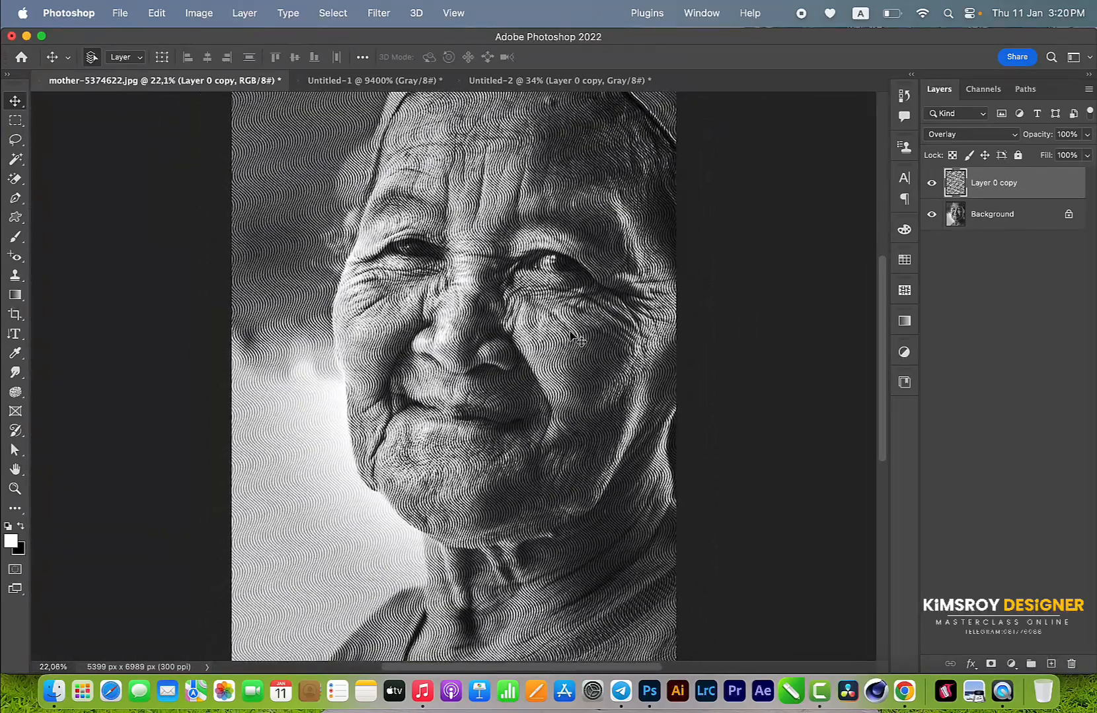
{"action": "scroll", "coordinate": [573, 338], "scroll_direction": "right", "scroll_amount": 1}
Unlock the portrait's Background layer and convert it to a smart object.
{"action": "left_click", "coordinate": [1068, 214]}
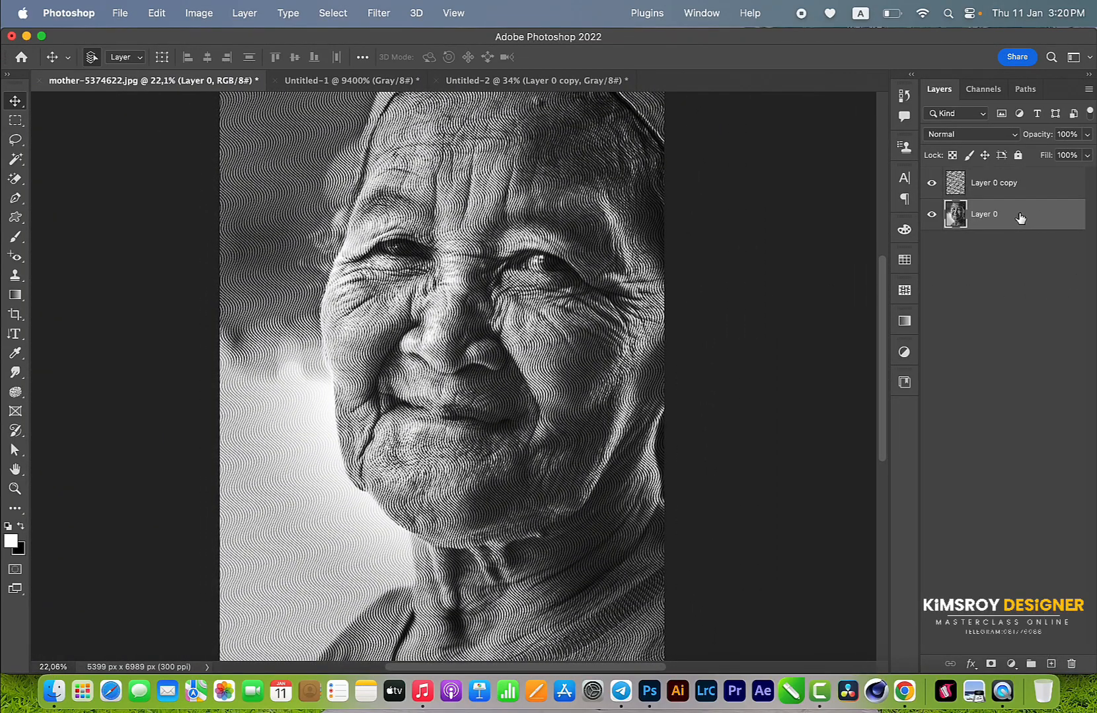
{"action": "right_click", "coordinate": [1026, 218]}
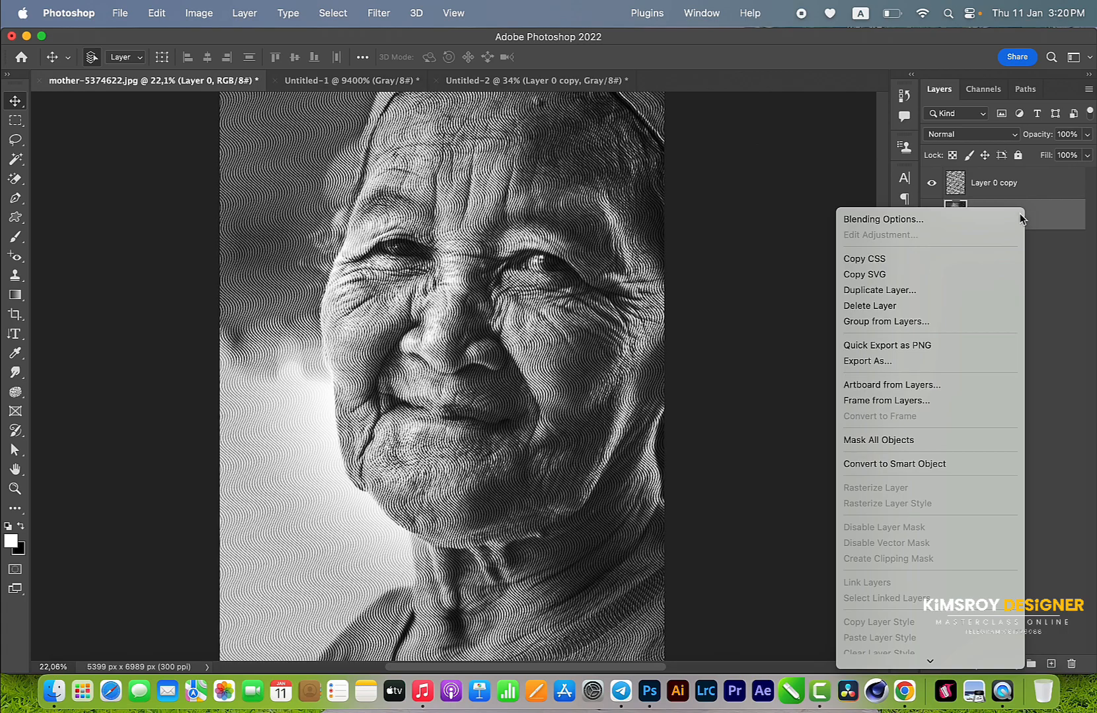
{"action": "left_click", "coordinate": [868, 468]}
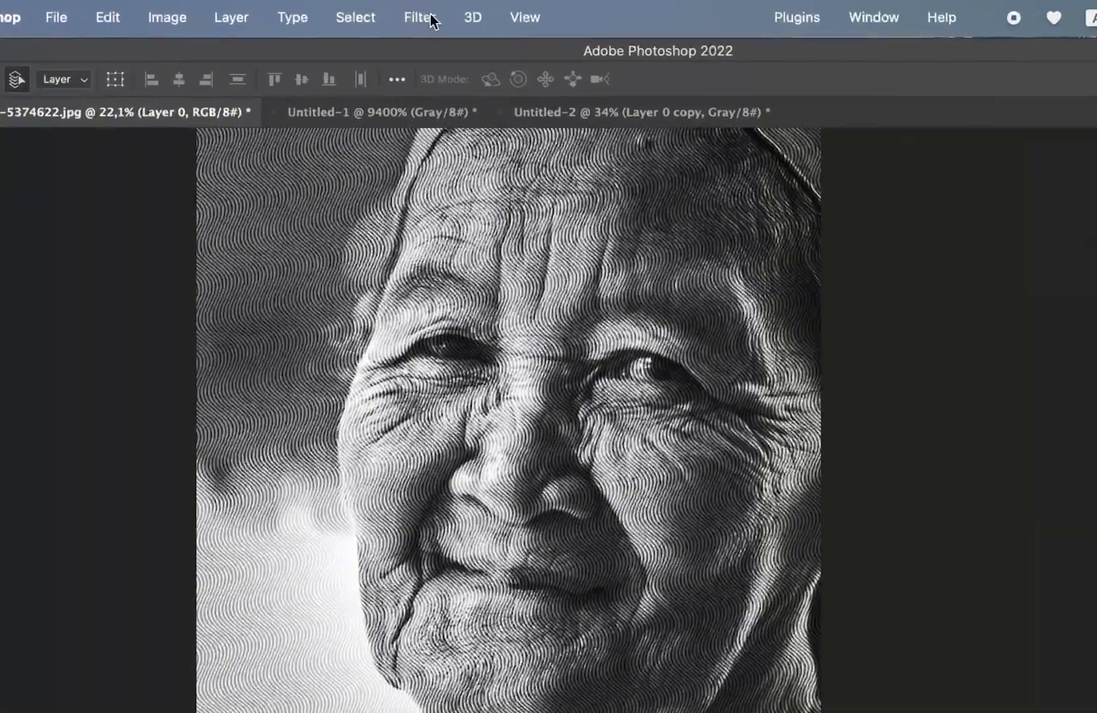
Apply the Oil Paint filter to the portrait with all four brush settings at 10, Lighting enabled and Shine raised slightly.
{"action": "left_click", "coordinate": [380, 13]}
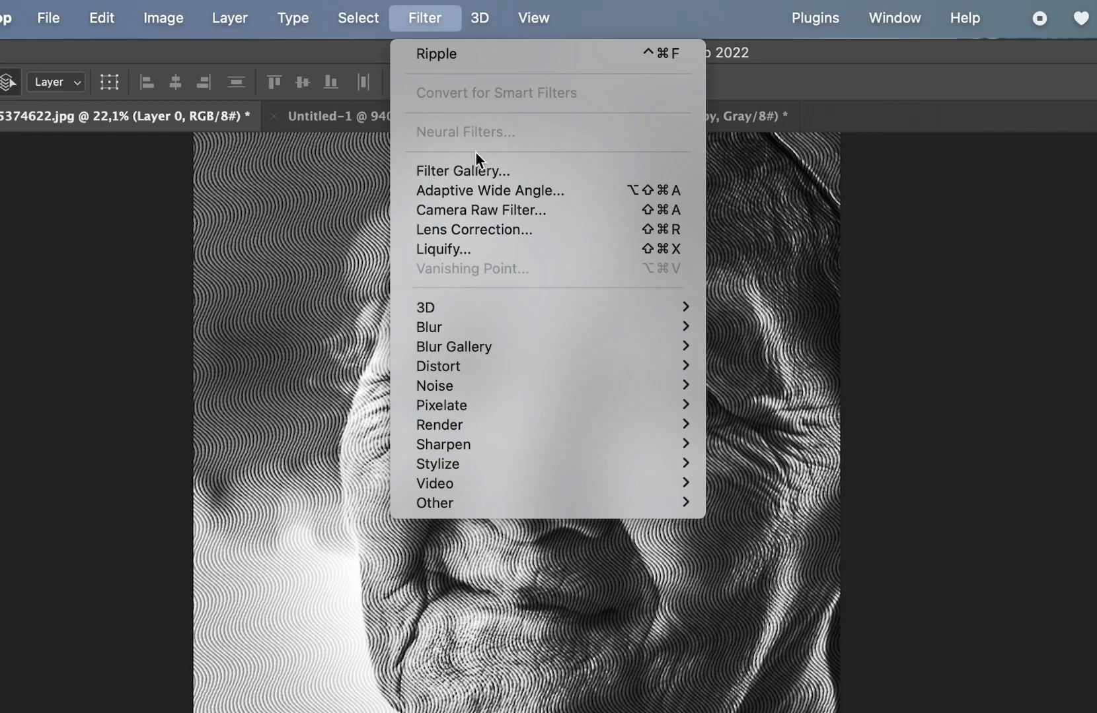
{"action": "mouse_move", "coordinate": [560, 464]}
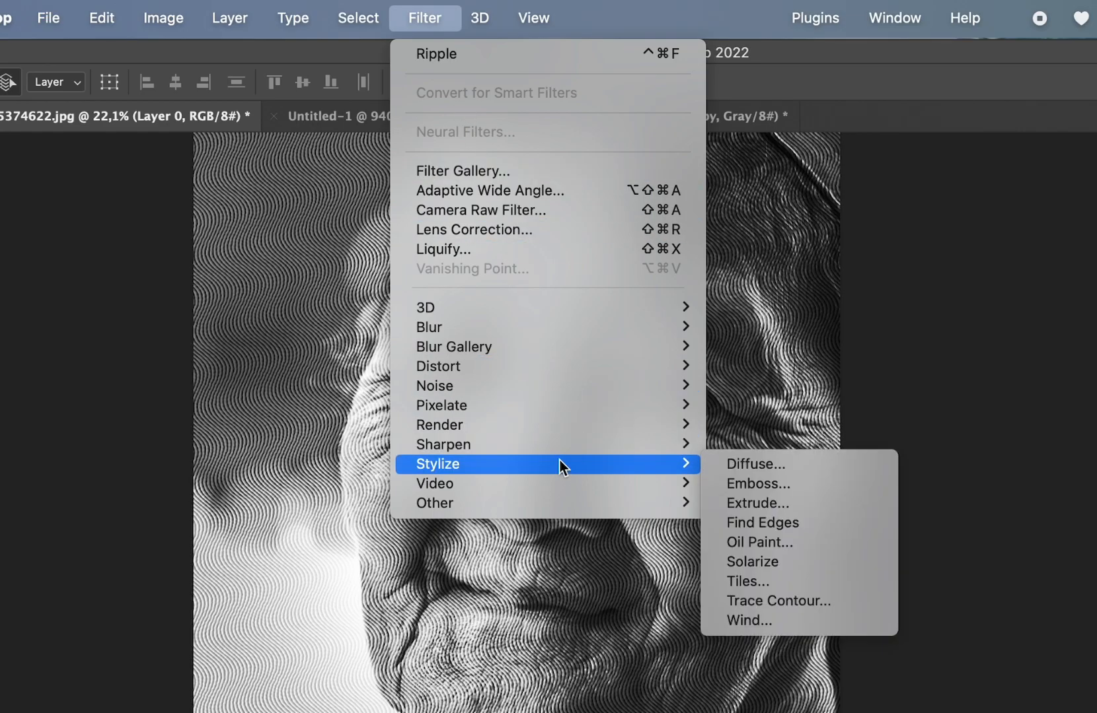
{"action": "left_click", "coordinate": [782, 543]}
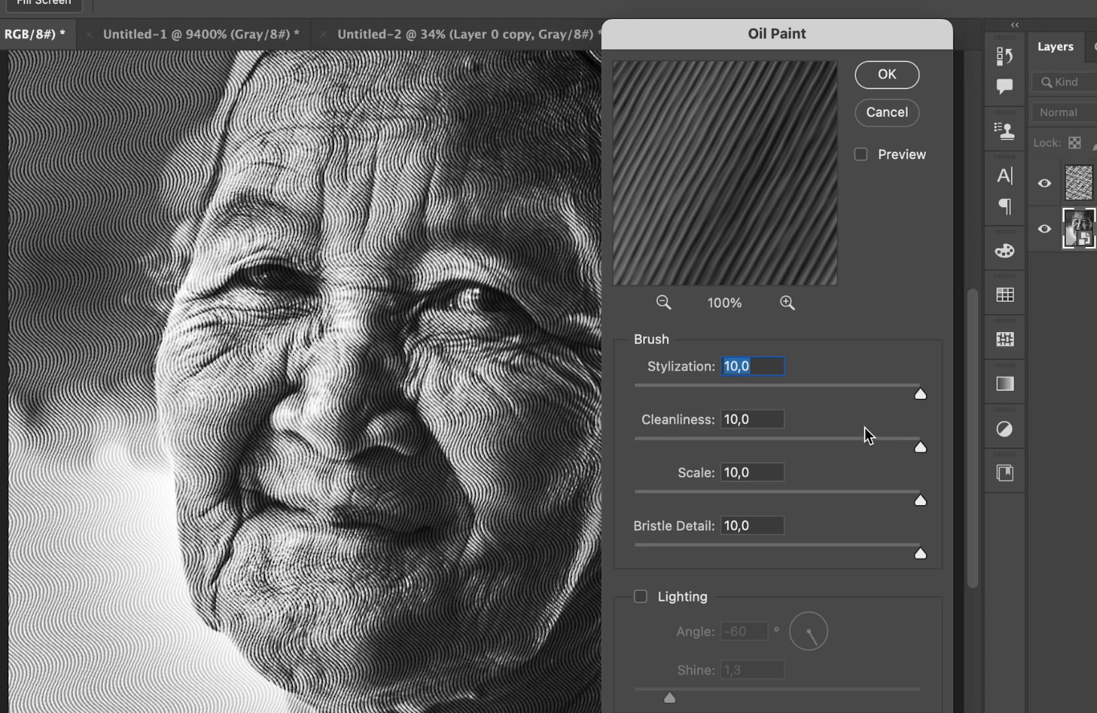
{"action": "left_click_drag", "start_coordinate": [884, 438], "coordinate": [951, 437]}
{"action": "left_click_drag", "start_coordinate": [920, 395], "coordinate": [948, 405]}
{"action": "left_click", "coordinate": [639, 598]}
{"action": "left_click_drag", "start_coordinate": [673, 697], "coordinate": [691, 698]}
{"action": "left_click", "coordinate": [883, 92]}
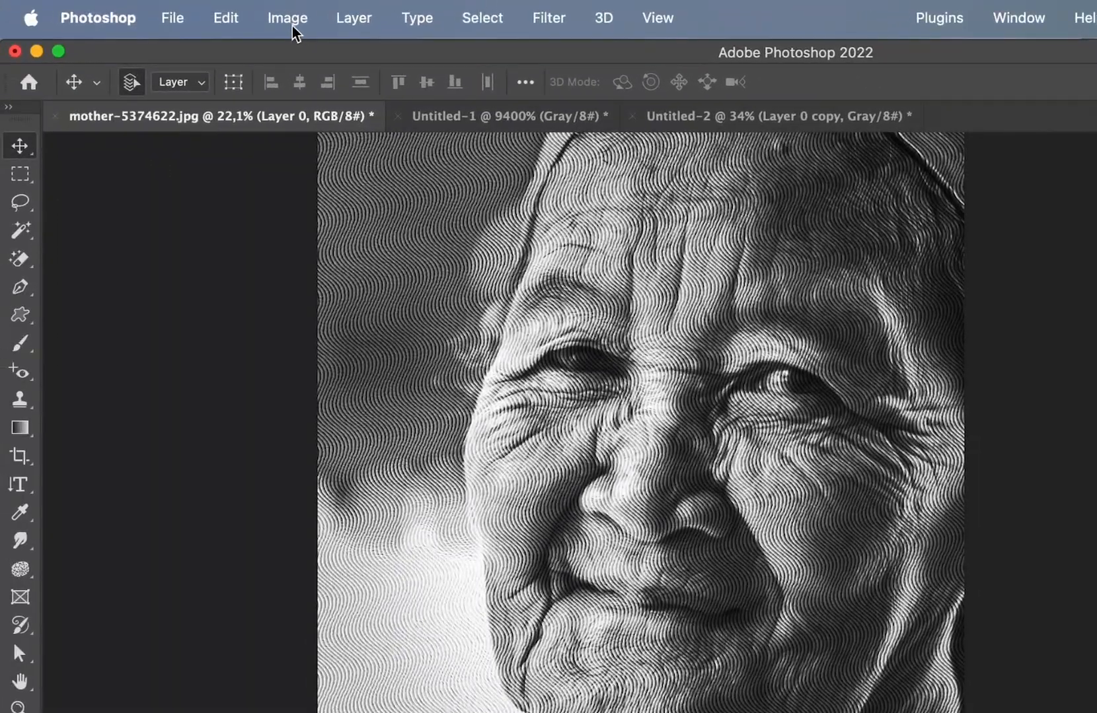
Apply a Shadows/Highlights adjustment to the portrait with Shadows at 8% and Highlights at 26%.
{"action": "left_click", "coordinate": [291, 25]}
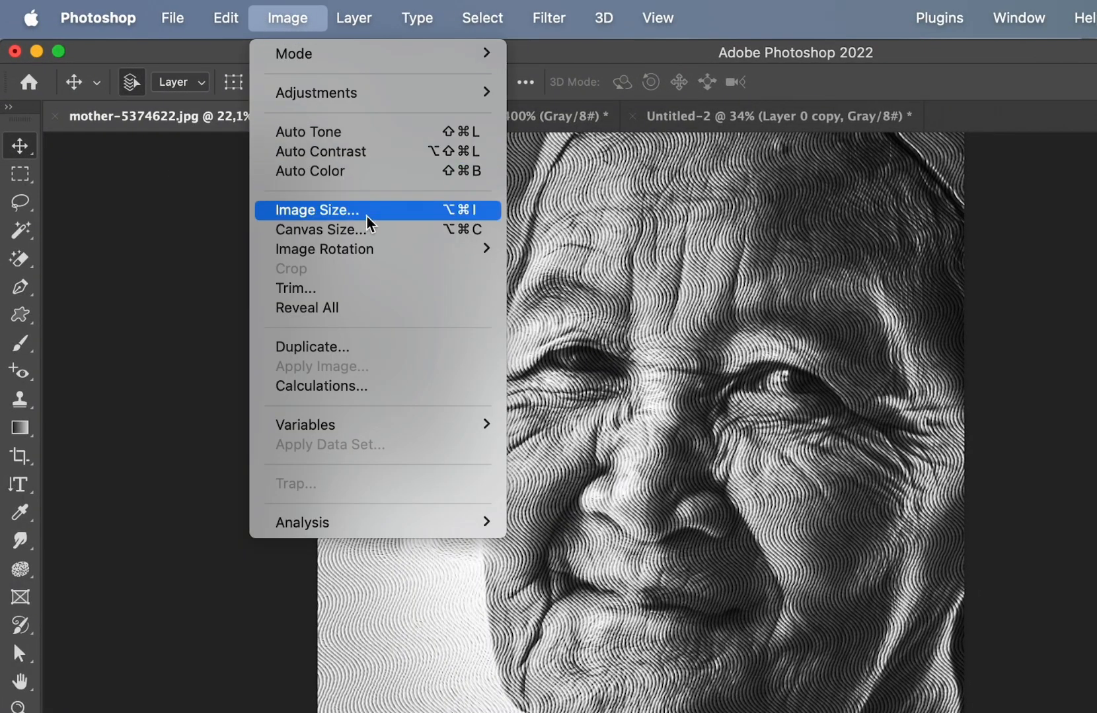
{"action": "mouse_move", "coordinate": [404, 98]}
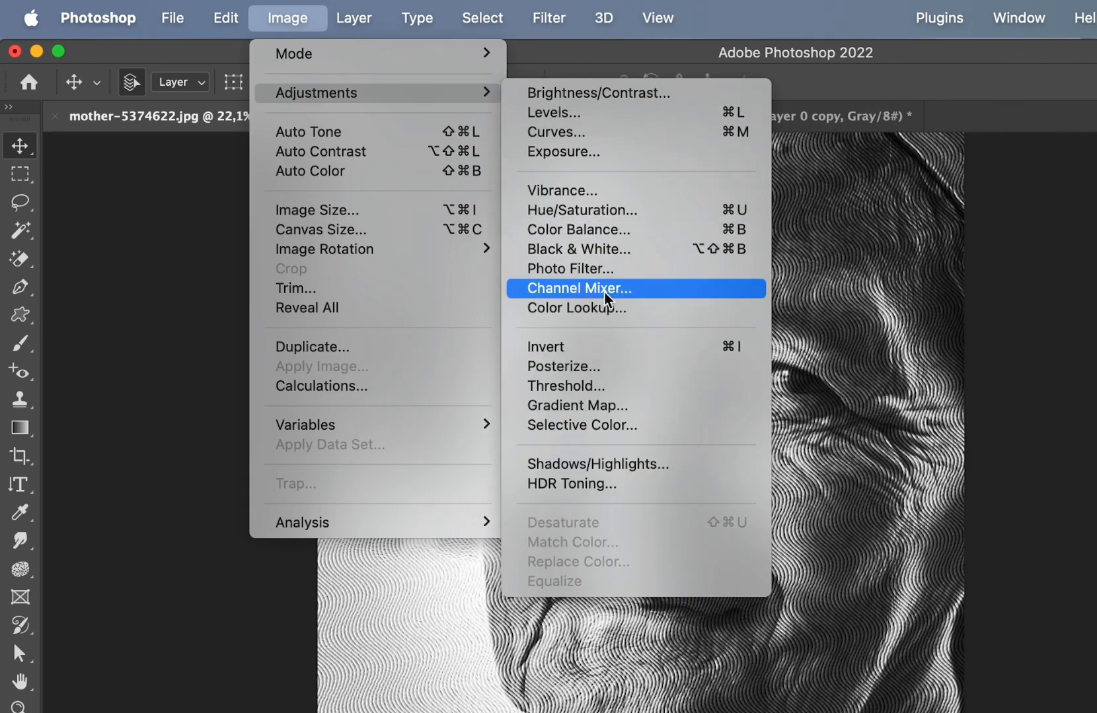
{"action": "left_click", "coordinate": [616, 466]}
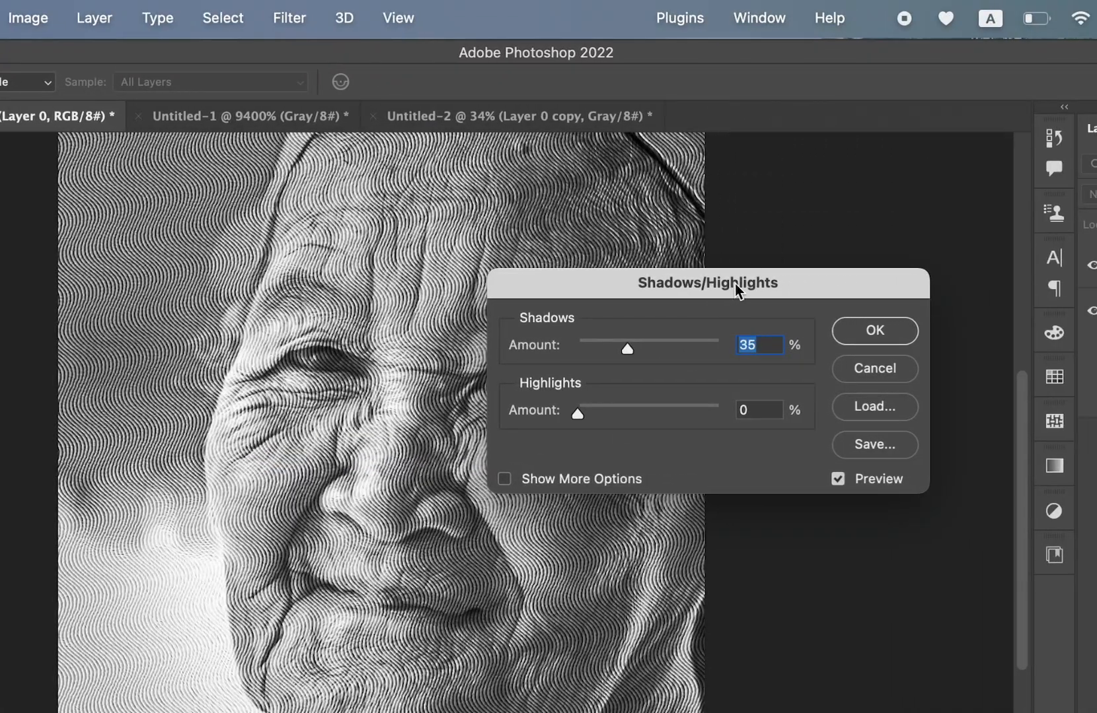
{"action": "left_click_drag", "start_coordinate": [736, 291], "coordinate": [853, 216]}
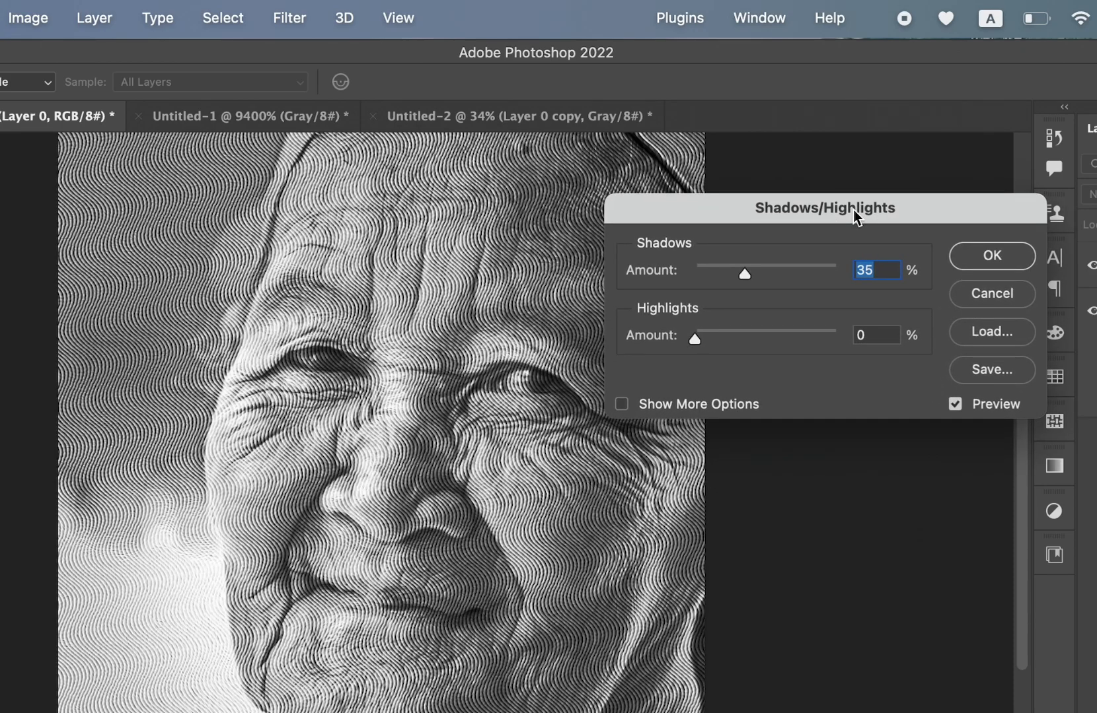
{"action": "left_click_drag", "start_coordinate": [746, 277], "coordinate": [715, 277]}
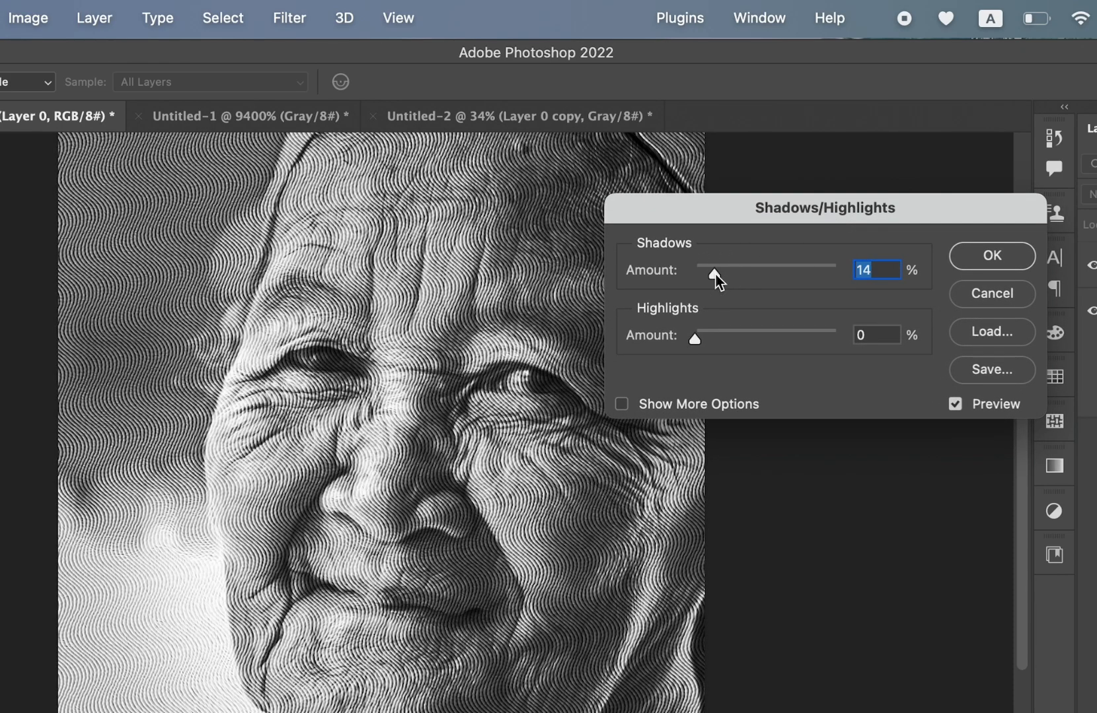
{"action": "left_click_drag", "start_coordinate": [695, 339], "coordinate": [733, 350]}
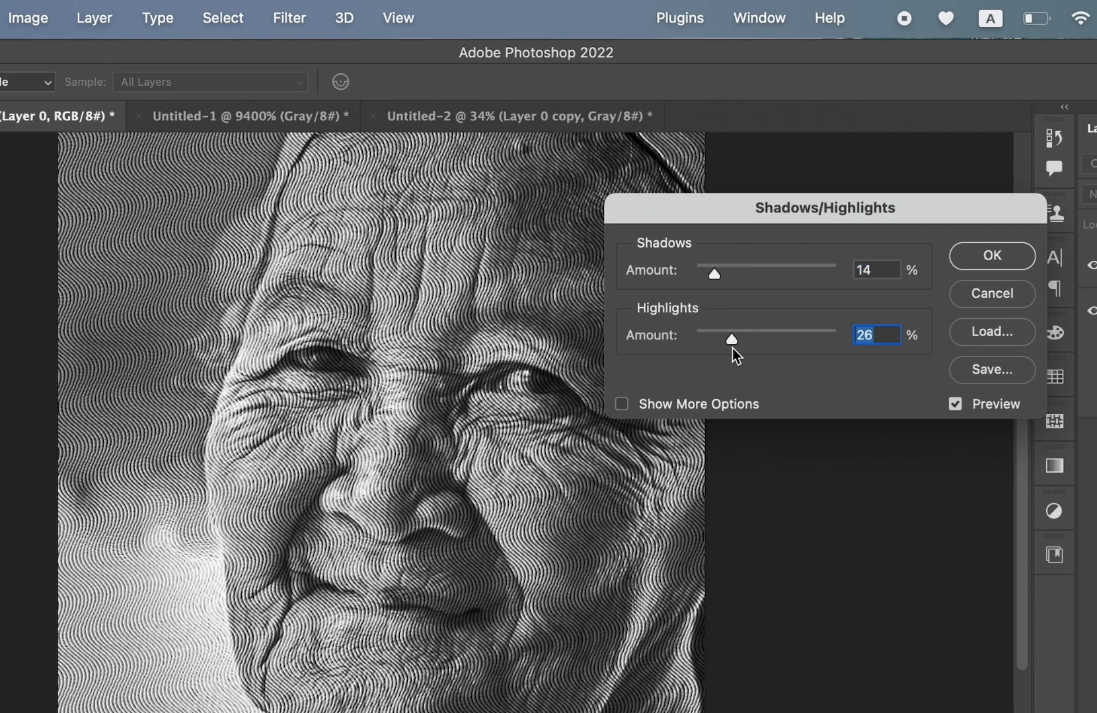
{"action": "left_click_drag", "start_coordinate": [714, 274], "coordinate": [707, 278]}
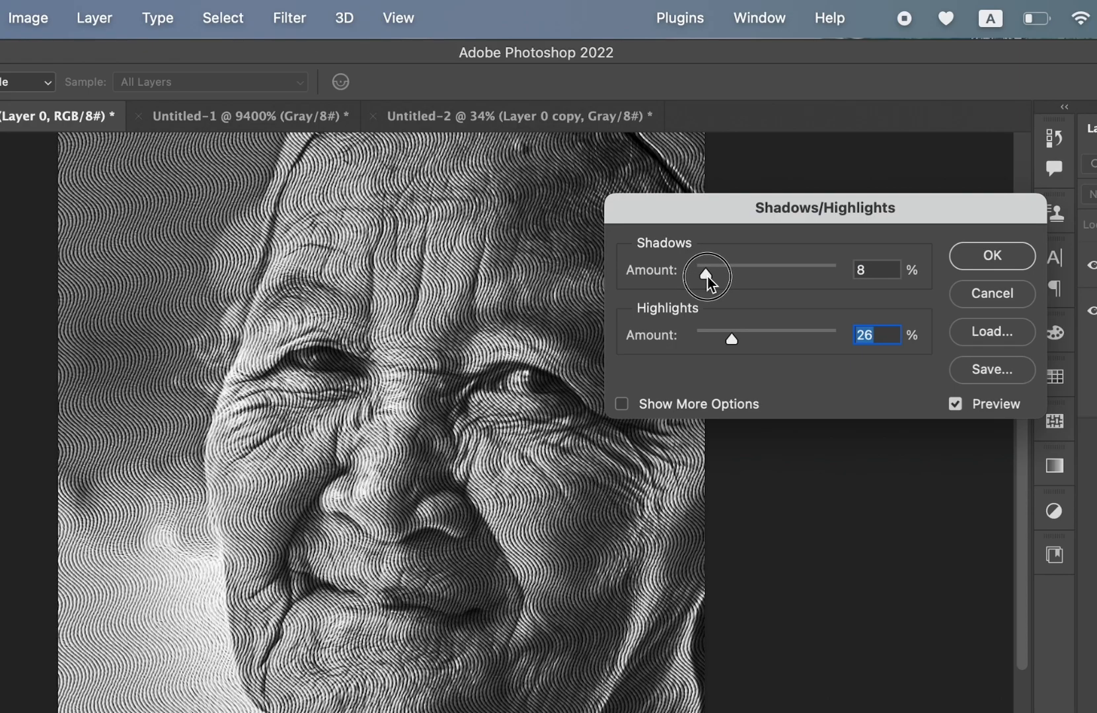
{"action": "left_click", "coordinate": [981, 260]}
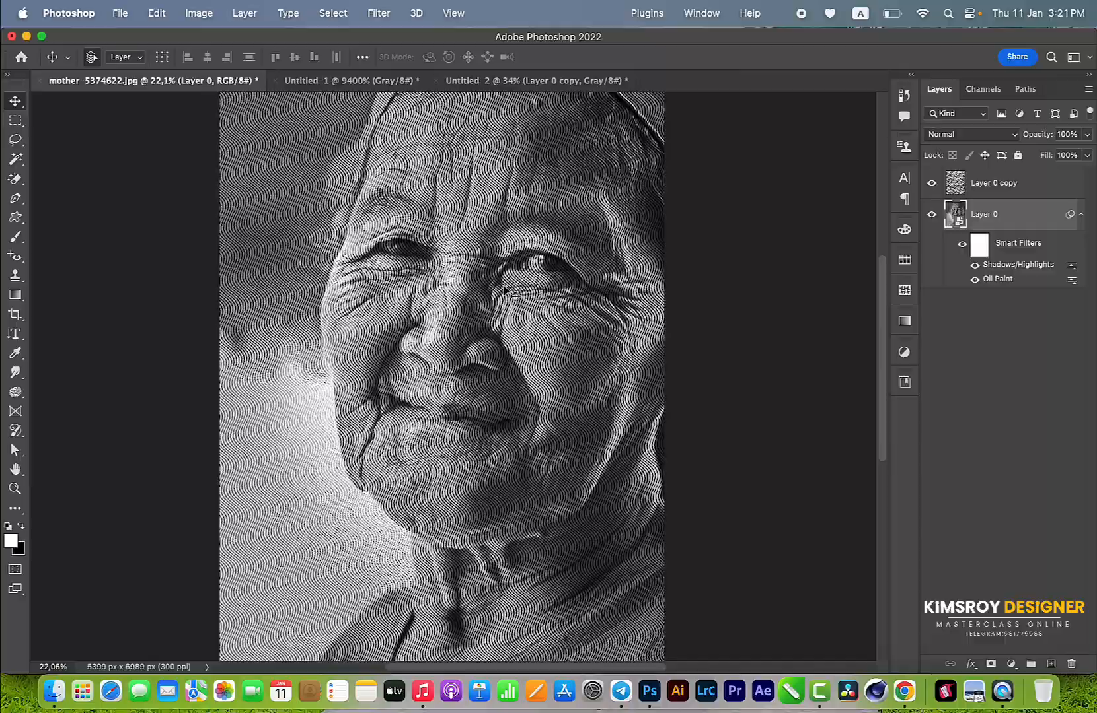
Check the adjusted portrait up close and collapse the smart filter list of its layer.
{"action": "scroll", "coordinate": [490, 343], "scroll_direction": "up", "scroll_amount": 5}
{"action": "scroll", "coordinate": [490, 343], "scroll_direction": "down", "scroll_amount": 3}
{"action": "scroll", "coordinate": [504, 291], "scroll_direction": "down", "scroll_amount": 3}
{"action": "scroll", "coordinate": [504, 291], "scroll_direction": "up", "scroll_amount": 2}
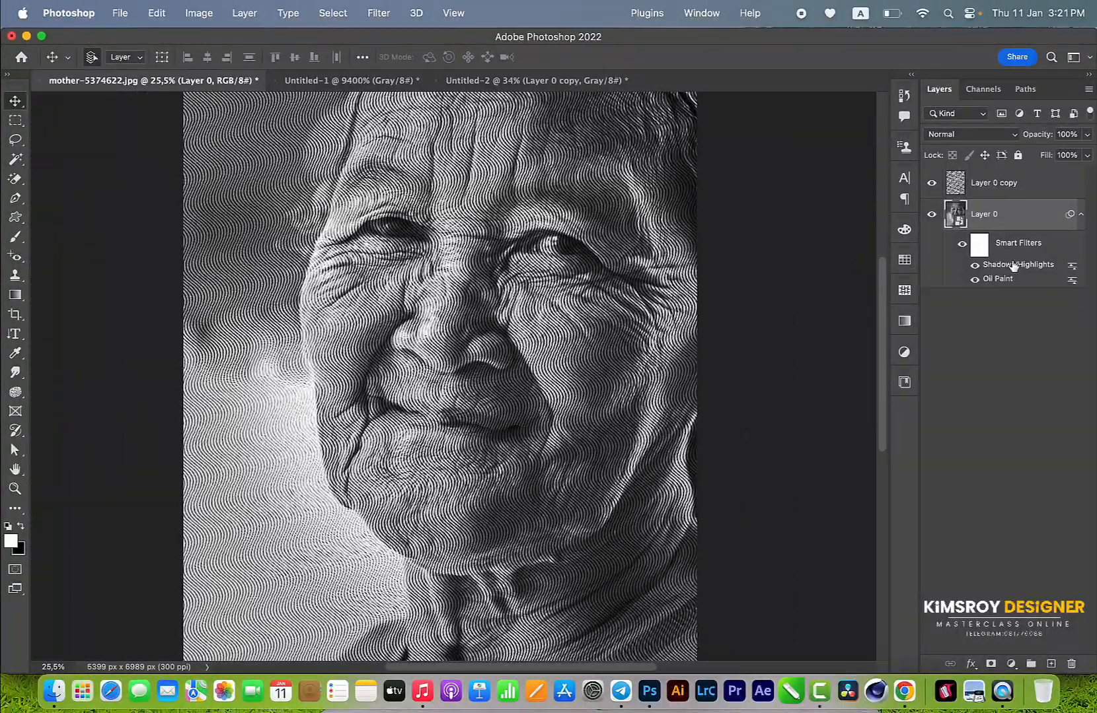
{"action": "left_click", "coordinate": [1080, 214]}
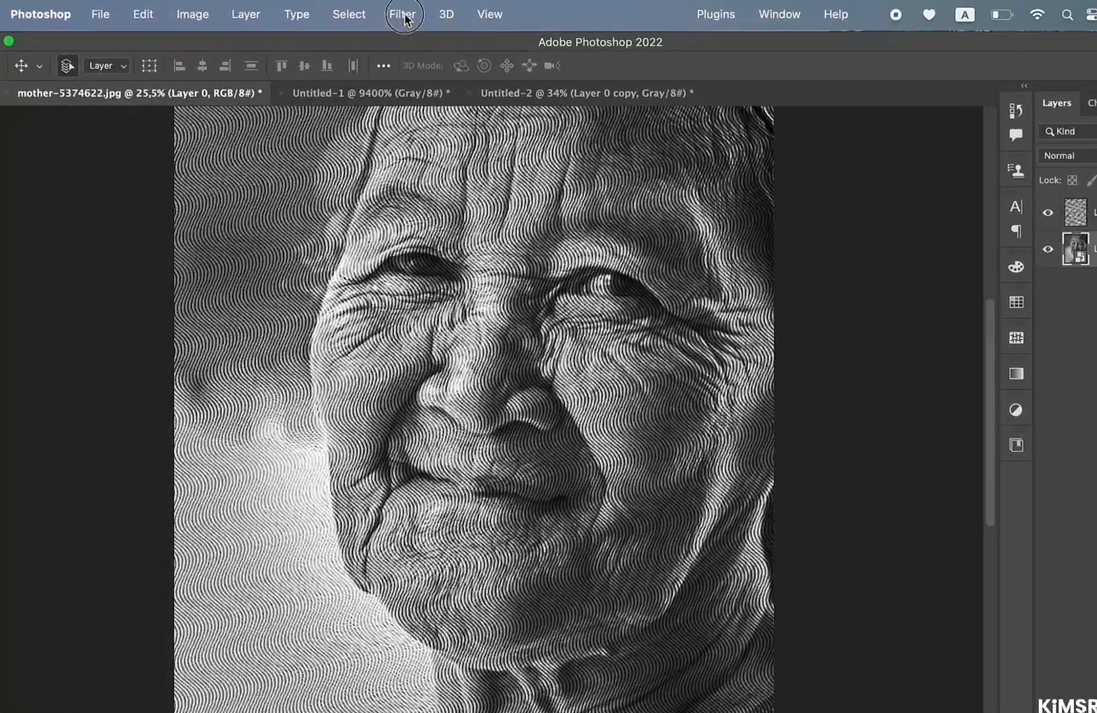
Open the Camera Raw Filter on the portrait, set Clarity to -50 and raise Texture.
{"action": "left_click", "coordinate": [380, 14]}
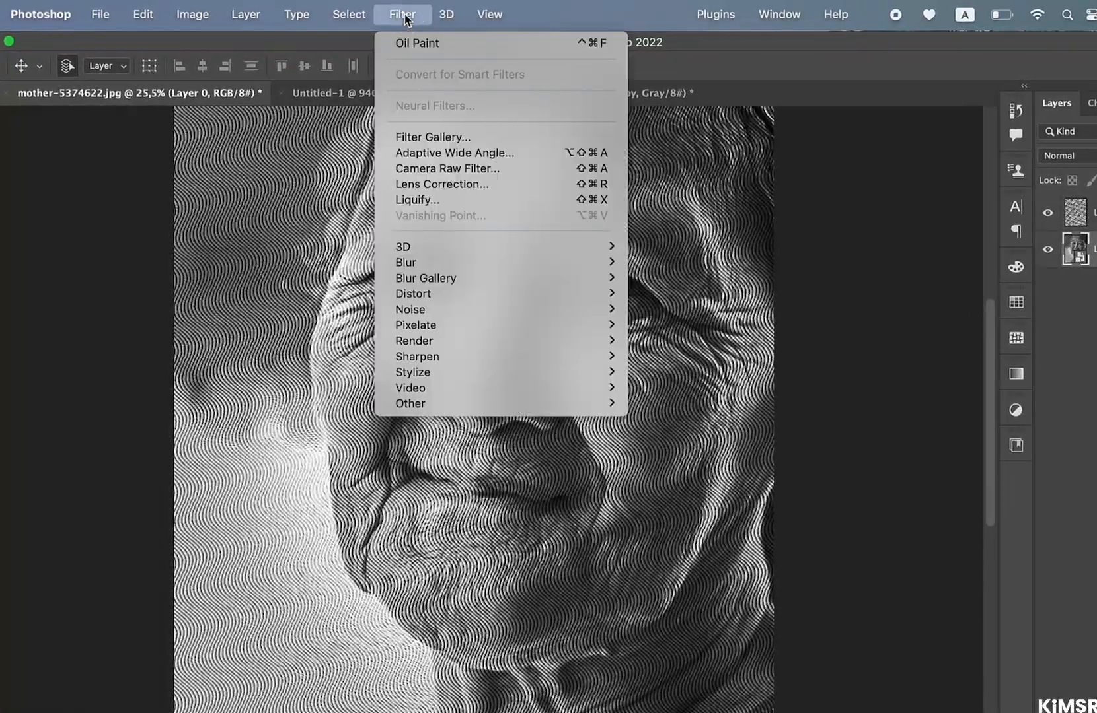
{"action": "left_click", "coordinate": [426, 169]}
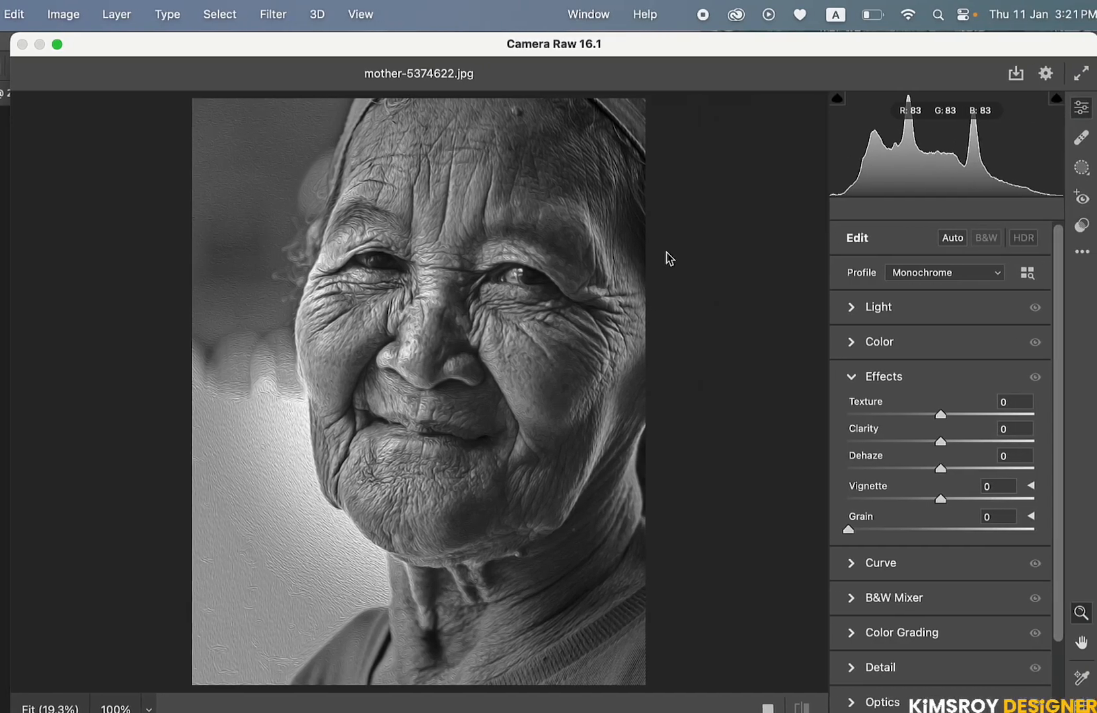
{"action": "scroll", "coordinate": [1070, 400], "scroll_direction": "down", "scroll_amount": 1}
{"action": "left_click_drag", "start_coordinate": [928, 401], "coordinate": [880, 401]}
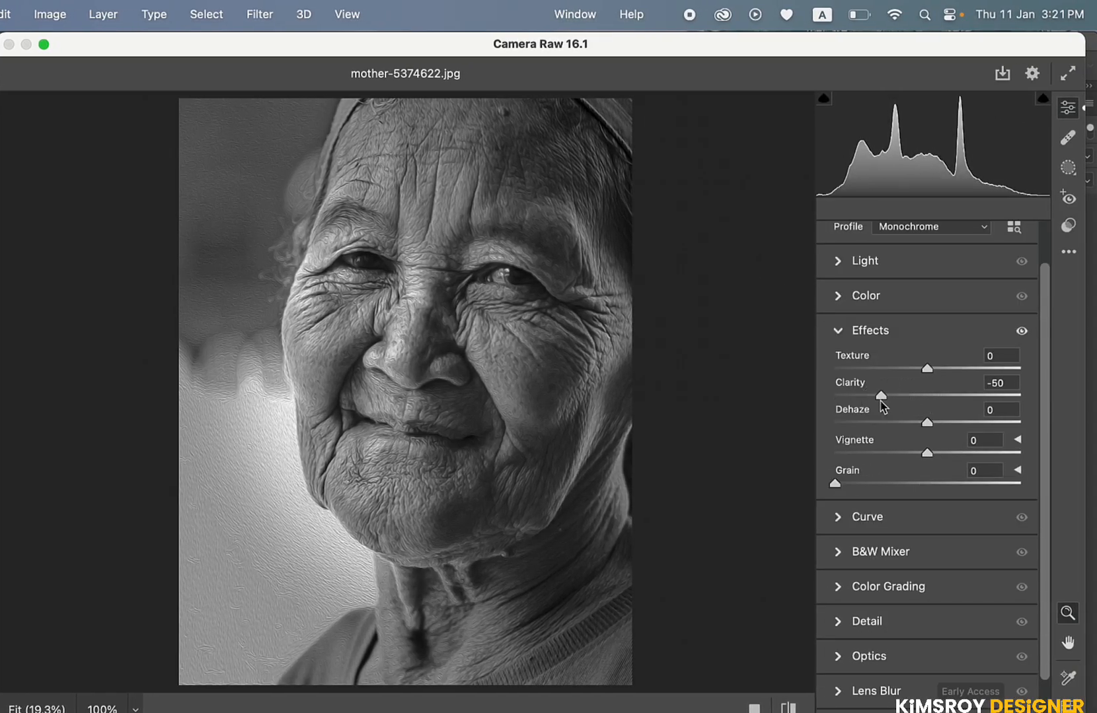
{"action": "left_click_drag", "start_coordinate": [926, 369], "coordinate": [987, 372]}
Set the Camera Raw detail values to Sharpening 56 and Noise Reduction 25, and apply the filter.
{"action": "scroll", "coordinate": [868, 553], "scroll_direction": "down", "scroll_amount": 2}
{"action": "left_click", "coordinate": [840, 568]}
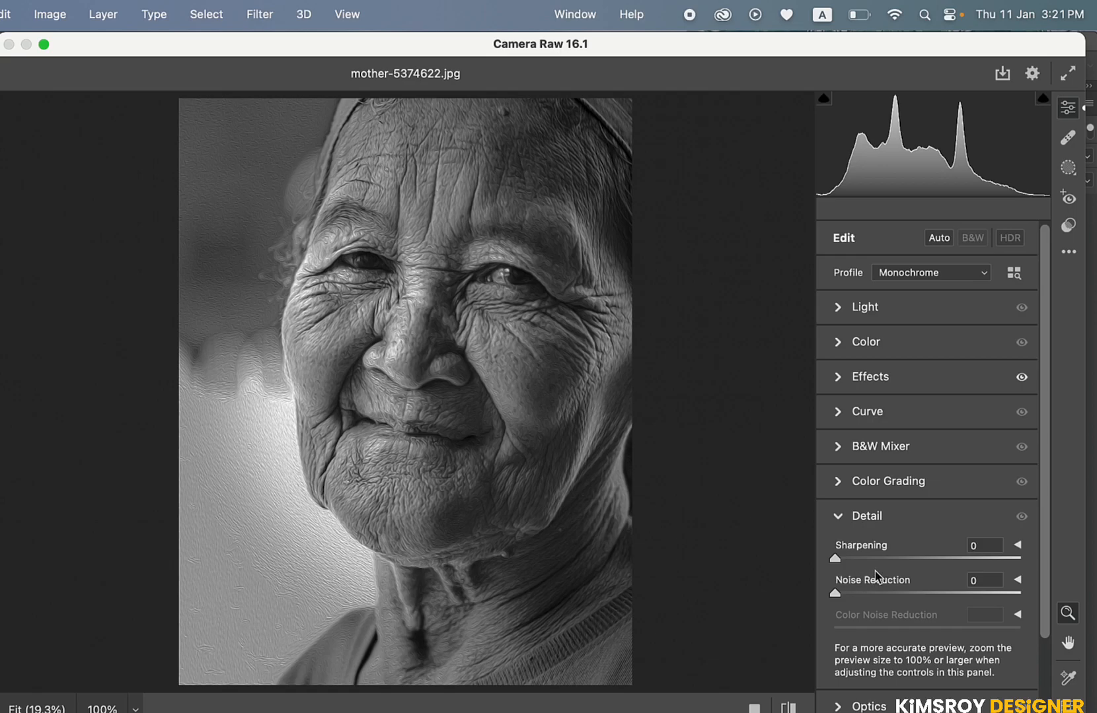
{"action": "scroll", "coordinate": [876, 576], "scroll_direction": "down", "scroll_amount": 3}
{"action": "left_click_drag", "start_coordinate": [863, 471], "coordinate": [910, 474]}
{"action": "left_click_drag", "start_coordinate": [835, 502], "coordinate": [881, 502]}
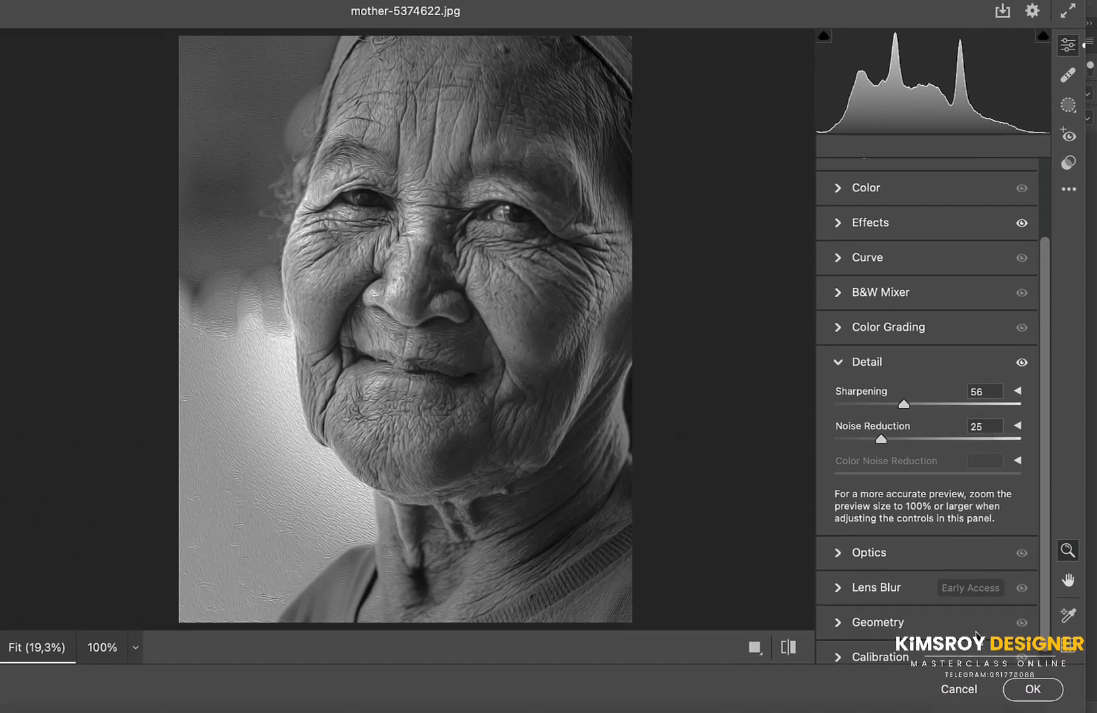
{"action": "left_click", "coordinate": [1032, 689]}
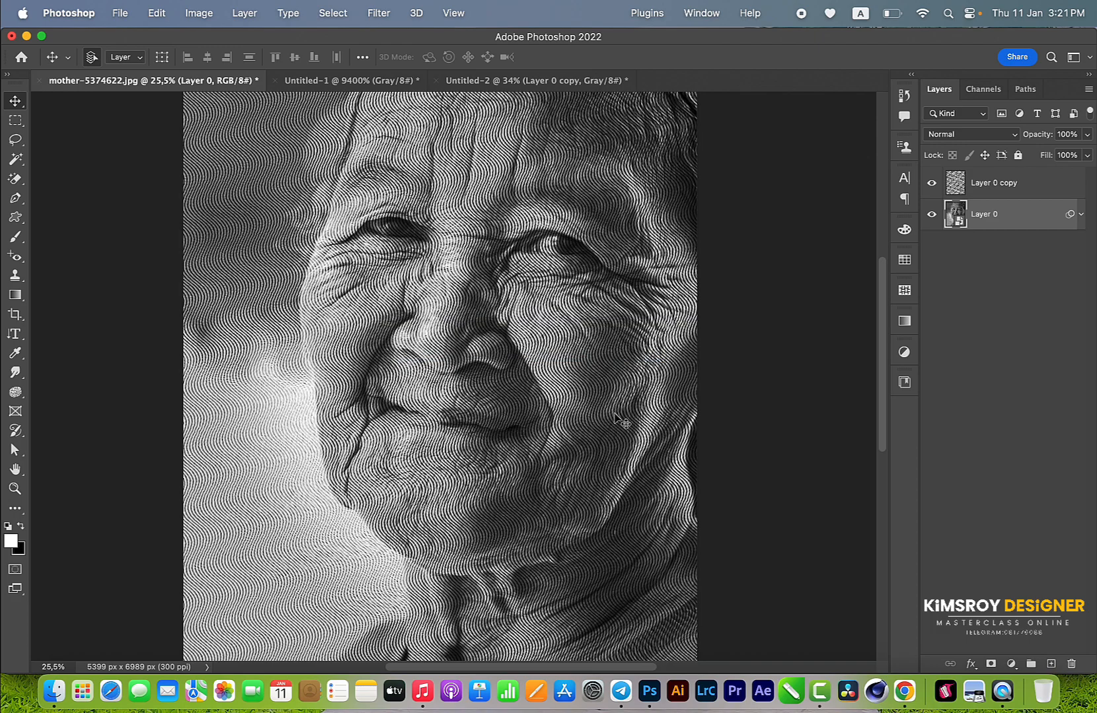
Compare the portrait with and without the line pattern, and add a Levels adjustment clipped to the portrait layer.
{"action": "left_click", "coordinate": [932, 182]}
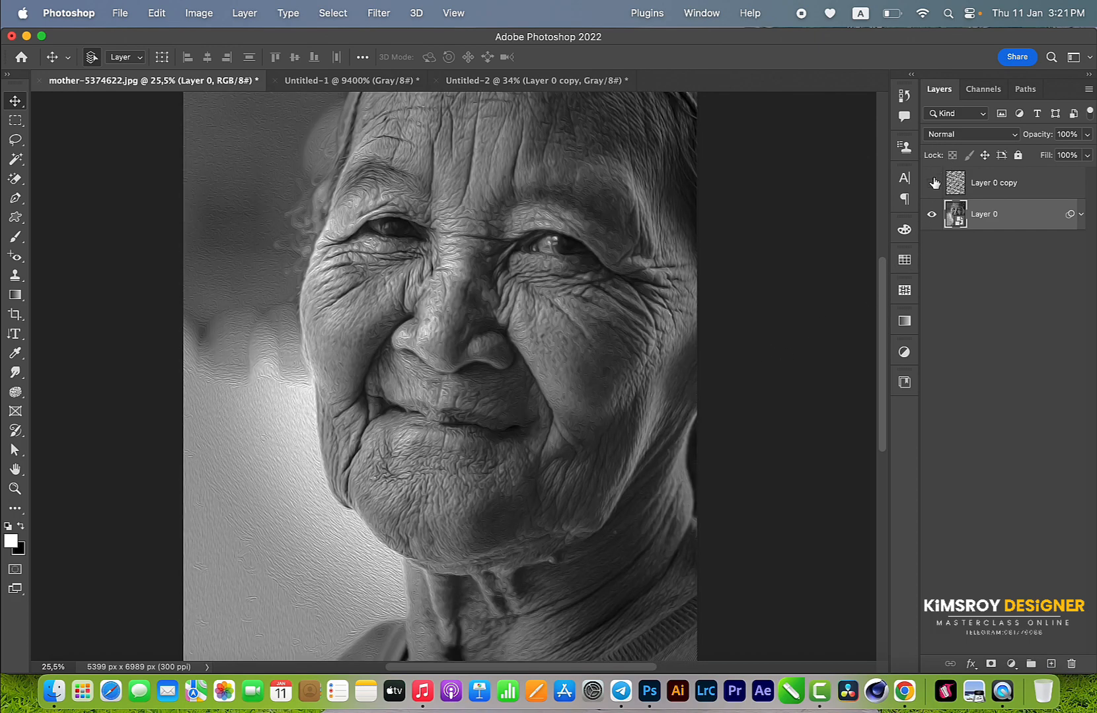
{"action": "left_click", "coordinate": [932, 182]}
{"action": "left_click", "coordinate": [1011, 663]}
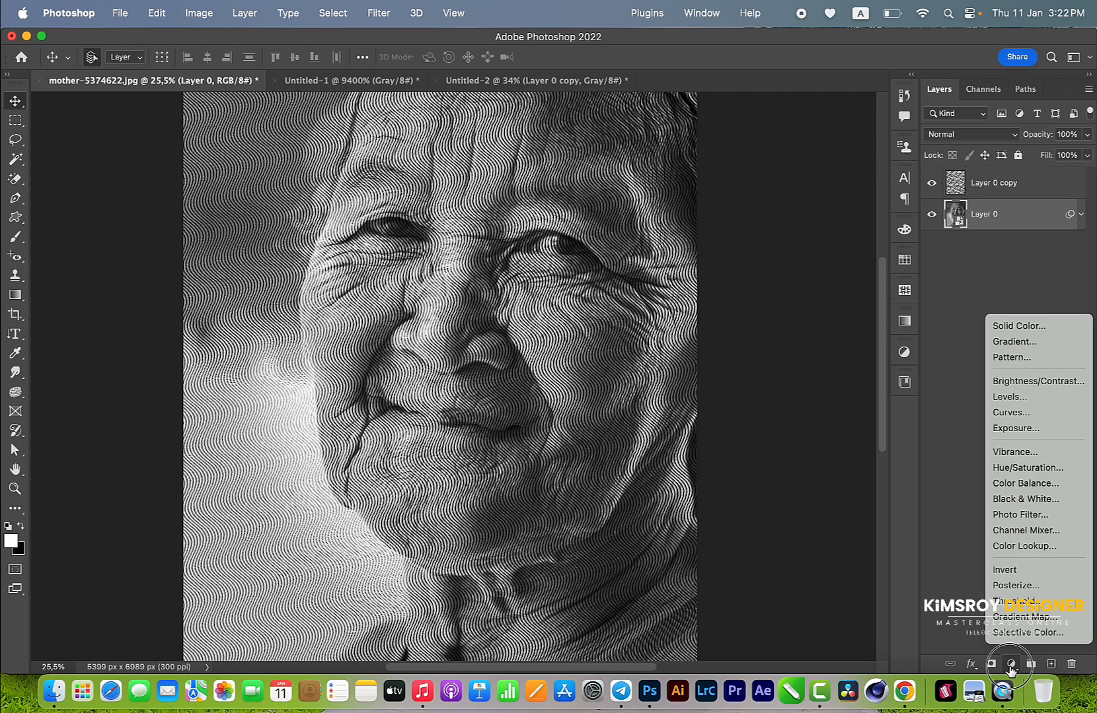
{"action": "left_click", "coordinate": [1007, 397]}
{"action": "left_click_drag", "start_coordinate": [816, 285], "coordinate": [799, 181]}
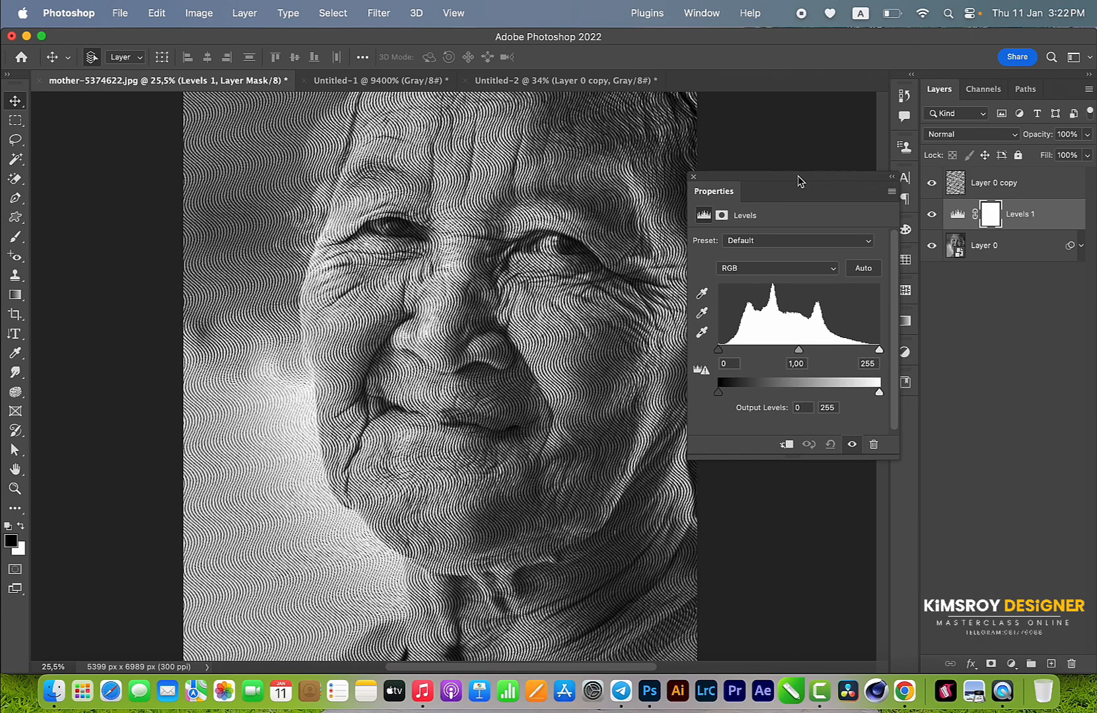
{"action": "left_click", "coordinate": [788, 448]}
Set the Levels midtones to 1,04 and the output levels to 18 and 237, and close the adjustment settings.
{"action": "left_click_drag", "start_coordinate": [723, 394], "coordinate": [730, 395]}
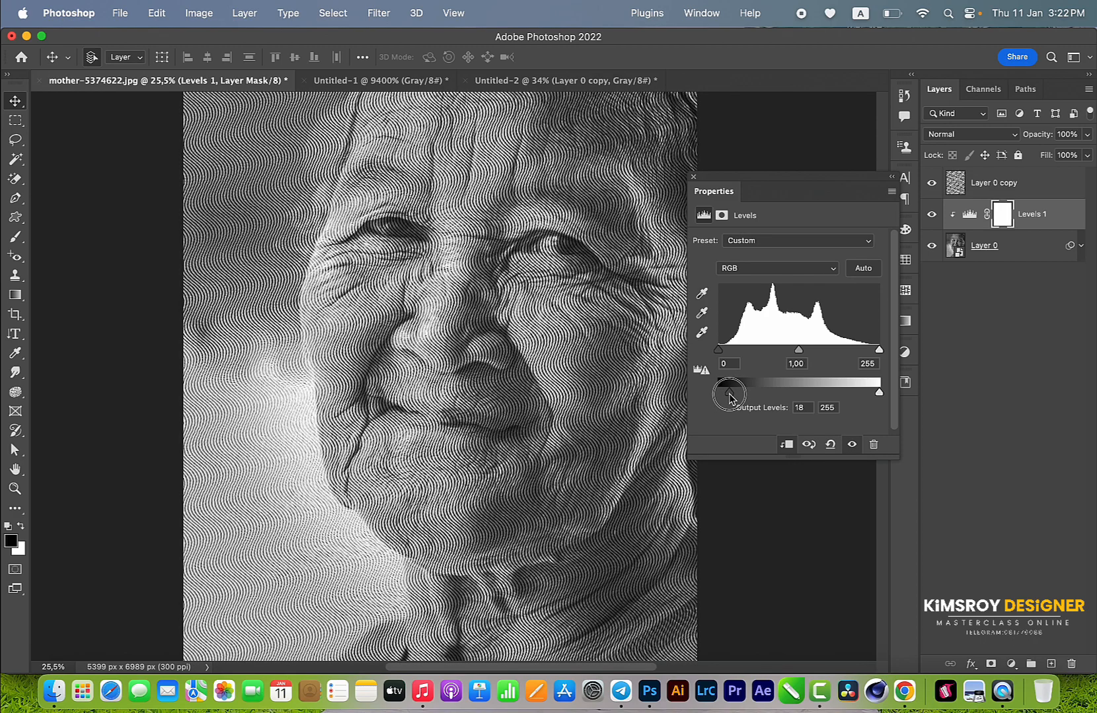
{"action": "mouse_move", "coordinate": [798, 352]}
{"action": "left_mouse_down"}
{"action": "mouse_move", "coordinate": [820, 354]}
{"action": "mouse_move", "coordinate": [797, 362]}
{"action": "left_mouse_up"}
{"action": "left_click_drag", "start_coordinate": [879, 394], "coordinate": [869, 395]}
{"action": "left_click", "coordinate": [891, 177]}
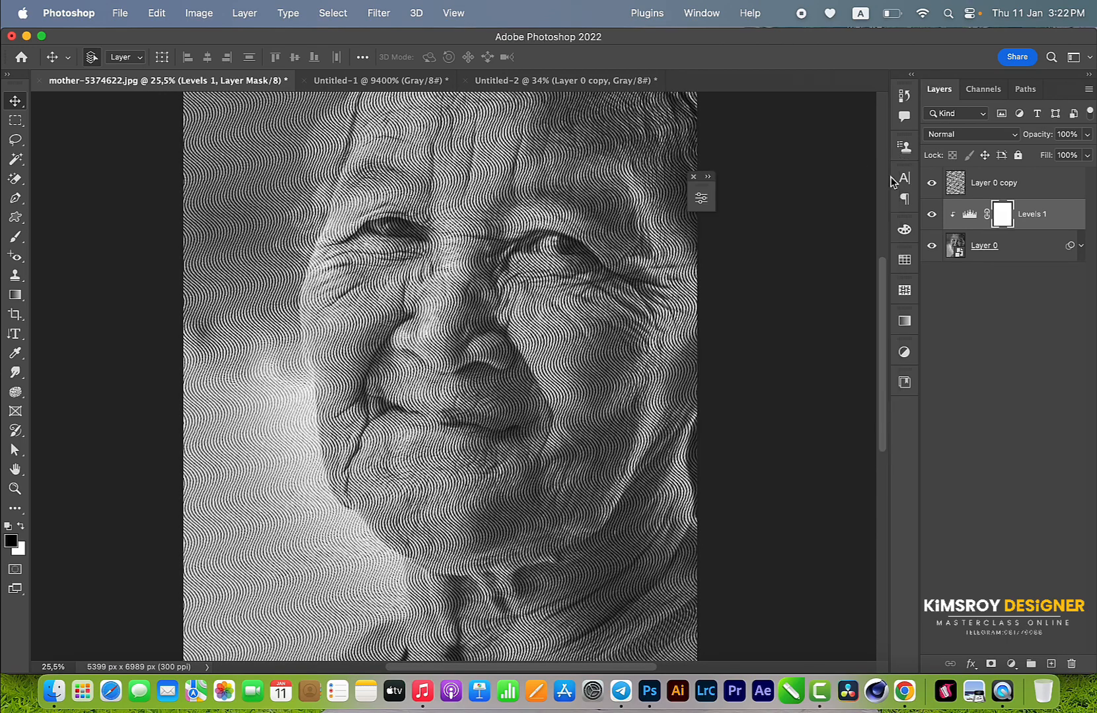
{"action": "scroll", "coordinate": [479, 326], "scroll_direction": "down", "scroll_amount": 4}
{"action": "scroll", "coordinate": [478, 327], "scroll_direction": "up", "scroll_amount": 3}
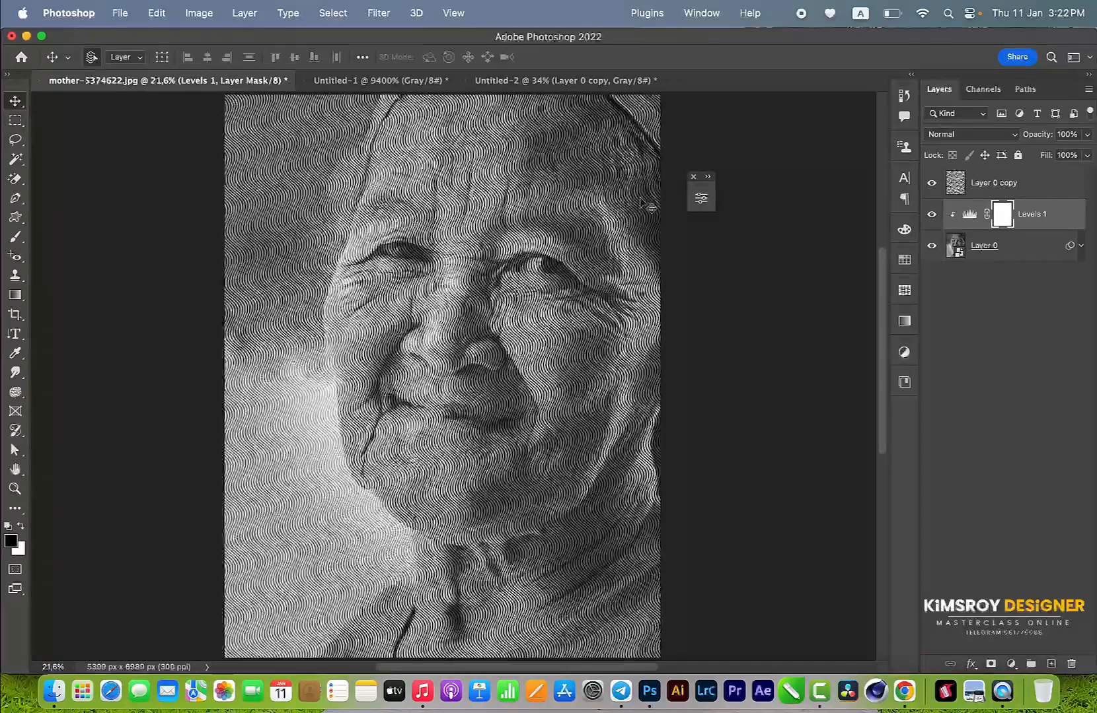
{"action": "left_click", "coordinate": [693, 178]}
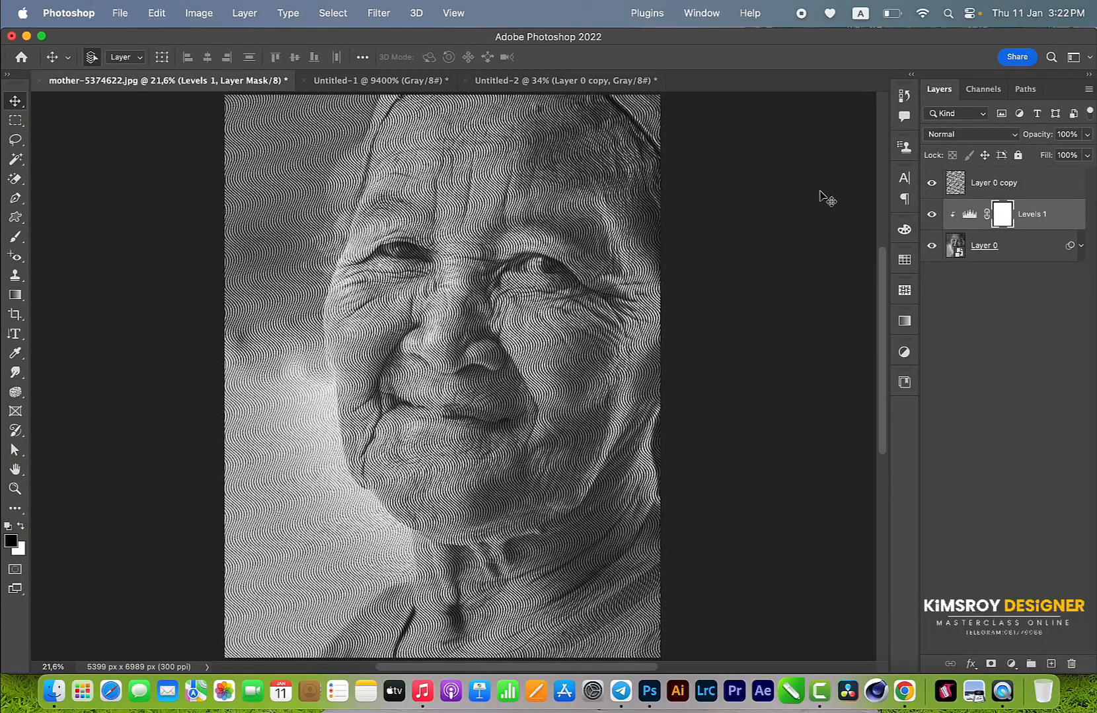
Reopen the Levels adjustment and set the shadow input to 21 and the midtones to 1,16.
{"action": "double_click", "coordinate": [967, 214]}
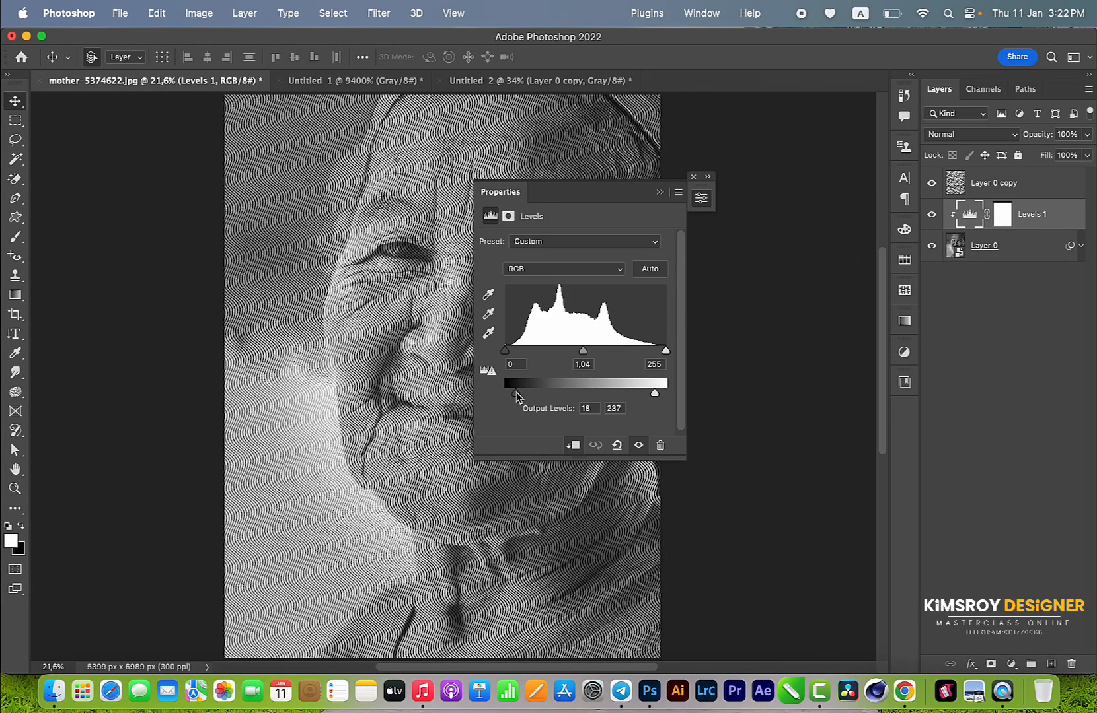
{"action": "left_click_drag", "start_coordinate": [592, 198], "coordinate": [757, 205]}
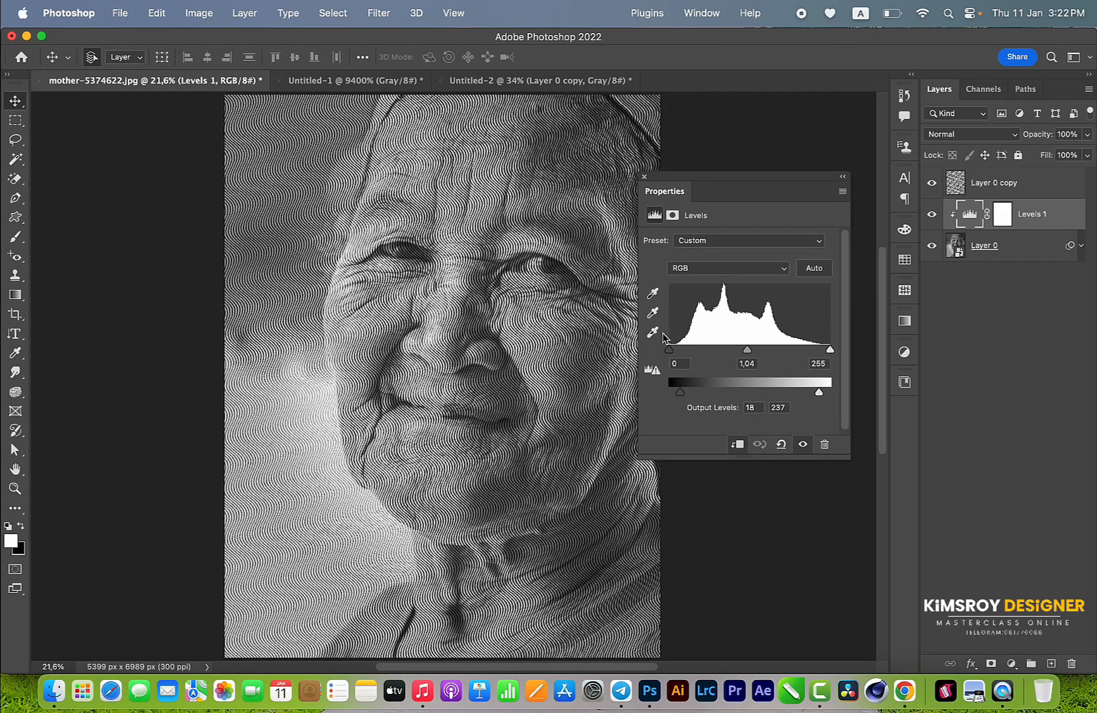
{"action": "left_click_drag", "start_coordinate": [668, 351], "coordinate": [684, 356]}
{"action": "mouse_move", "coordinate": [757, 356]}
{"action": "left_mouse_down"}
{"action": "mouse_move", "coordinate": [766, 357]}
{"action": "mouse_move", "coordinate": [748, 363]}
{"action": "left_mouse_up"}
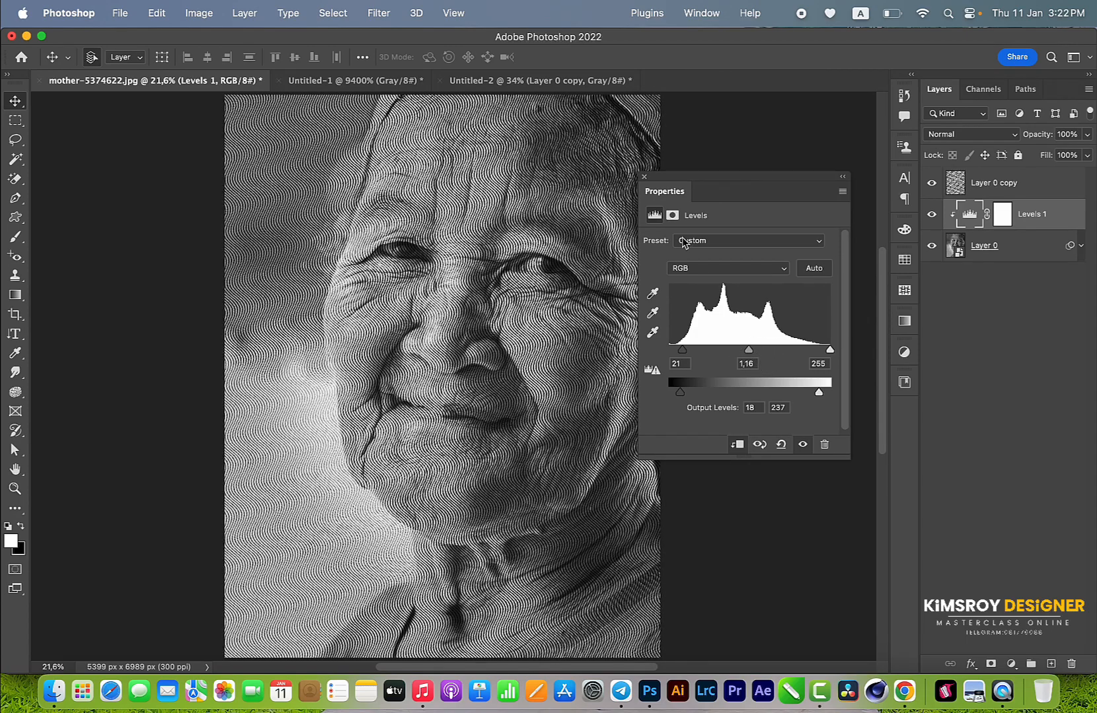
{"action": "left_click", "coordinate": [644, 178]}
Compare the portrait with and without the line pattern and Levels adjustment, and examine the engraved lines on the face up close.
{"action": "scroll", "coordinate": [468, 239], "scroll_direction": "up", "scroll_amount": 8}
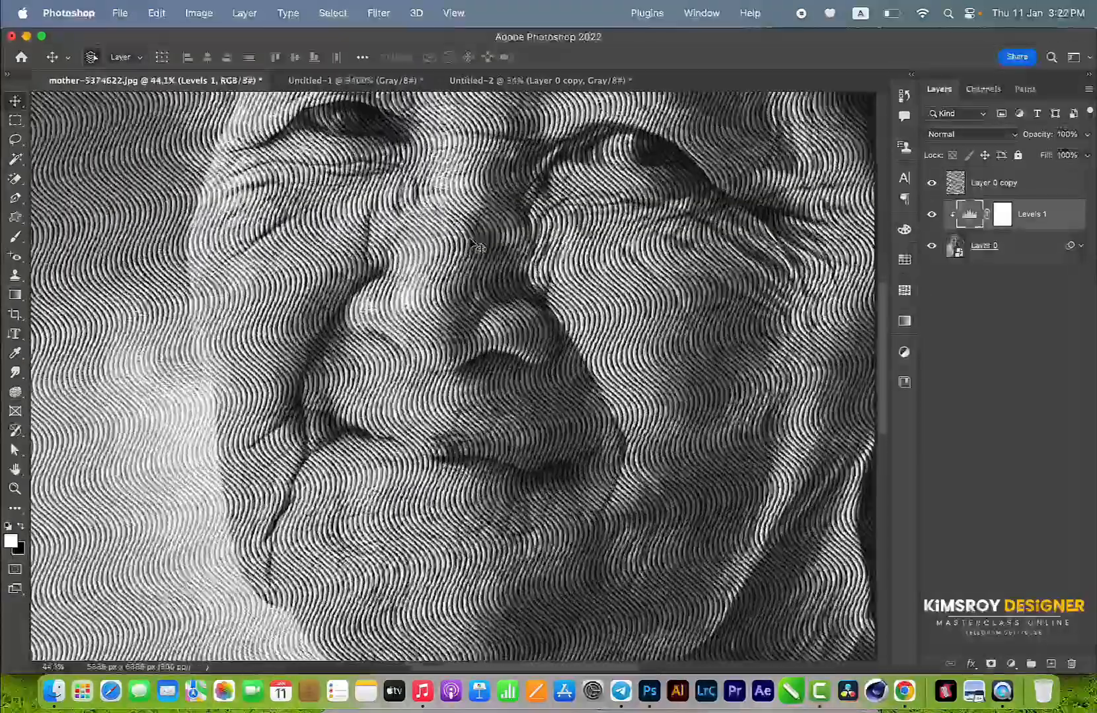
{"action": "scroll", "coordinate": [473, 243], "scroll_direction": "down", "scroll_amount": 5}
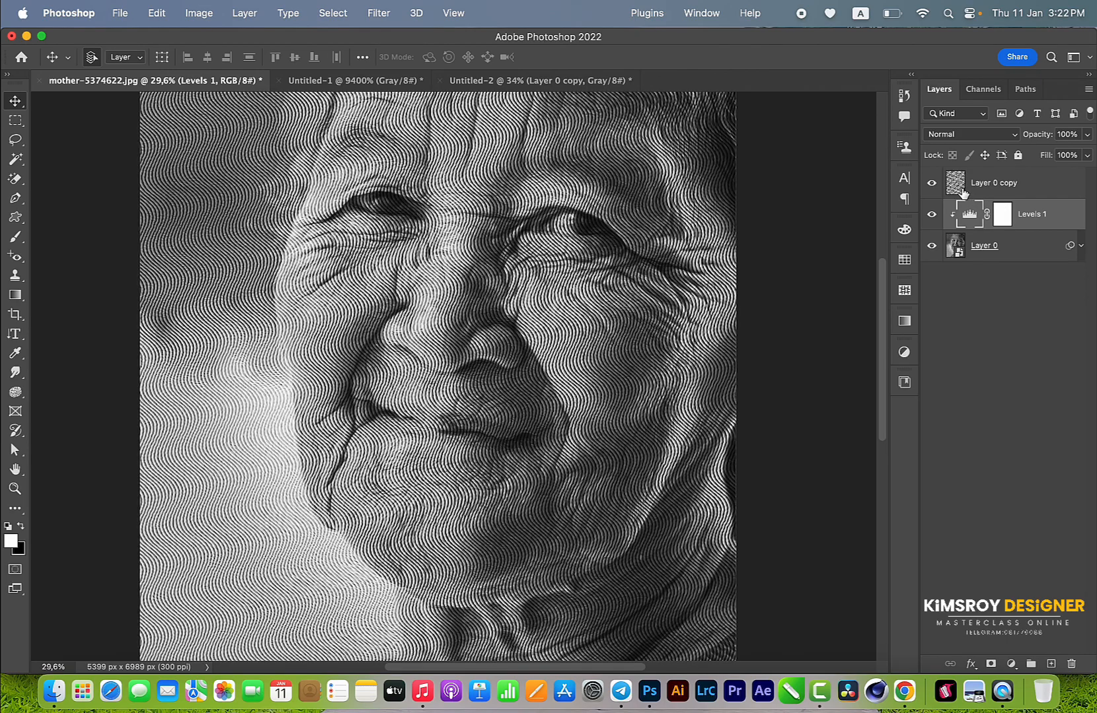
{"action": "left_click", "coordinate": [930, 183]}
{"action": "left_click", "coordinate": [930, 183]}
{"action": "left_click", "coordinate": [930, 183]}
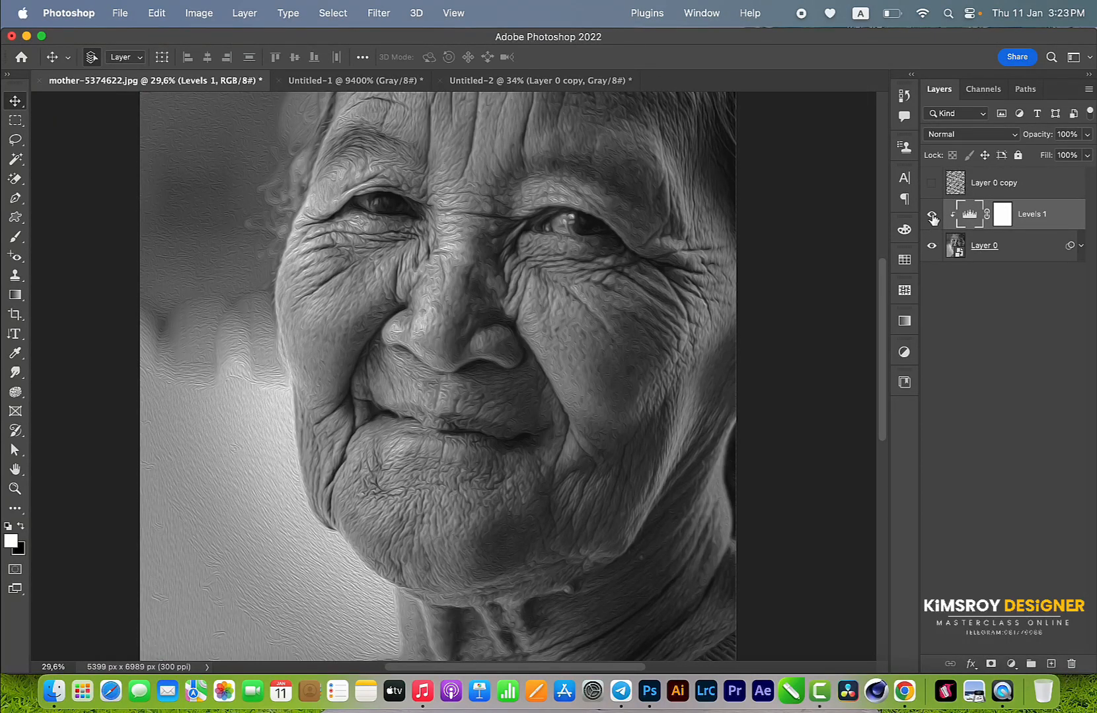
{"action": "left_click", "coordinate": [932, 215]}
{"action": "left_click", "coordinate": [932, 188]}
{"action": "left_click", "coordinate": [931, 187]}
{"action": "left_click", "coordinate": [931, 188]}
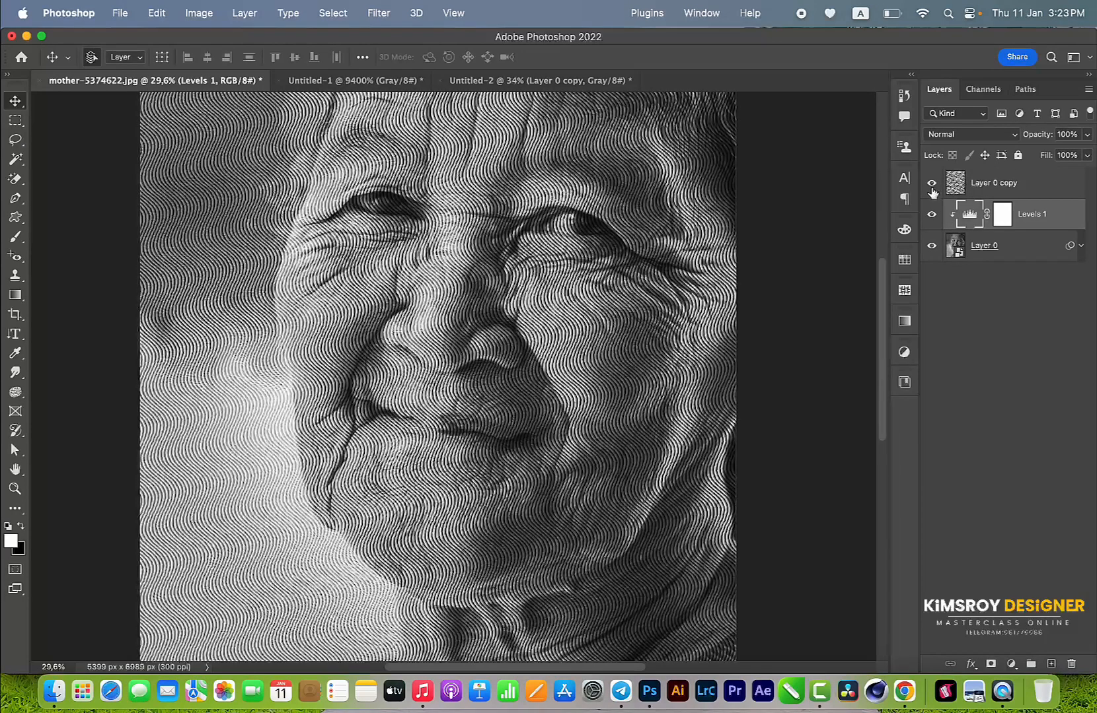
{"action": "scroll", "coordinate": [630, 331], "scroll_direction": "down", "scroll_amount": 4}
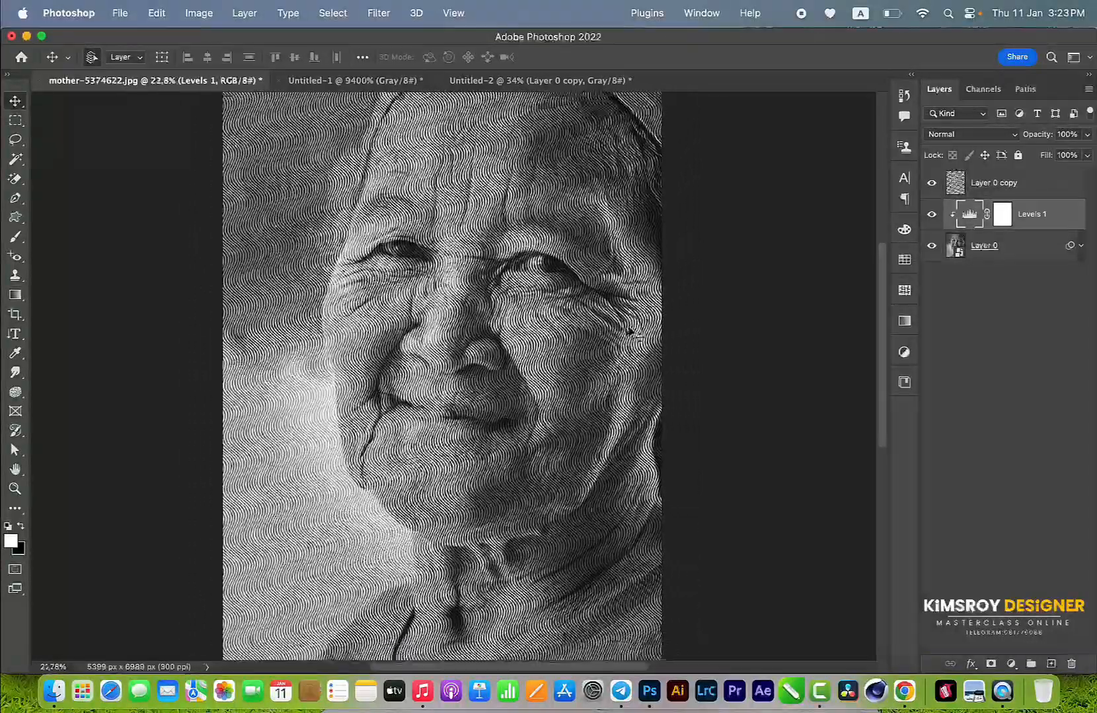
{"action": "scroll", "coordinate": [629, 332], "scroll_direction": "up", "scroll_amount": 1}
{"action": "scroll", "coordinate": [630, 332], "scroll_direction": "up", "scroll_amount": 1}
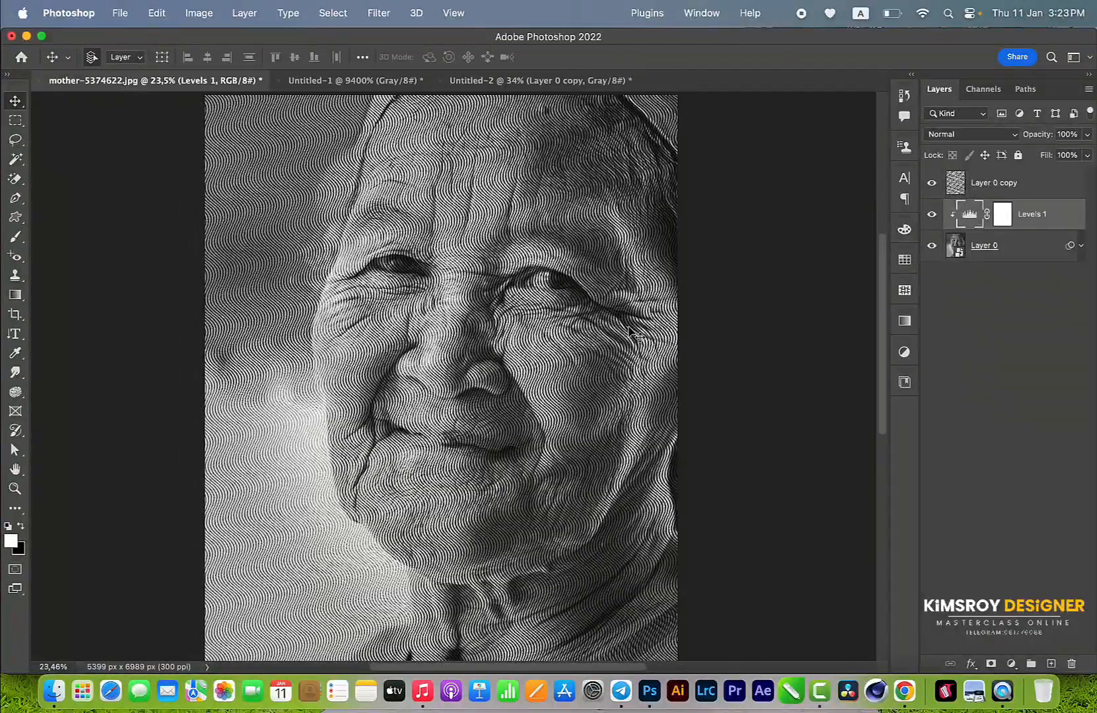
{"action": "scroll", "coordinate": [489, 306], "scroll_direction": "up", "scroll_amount": 5}
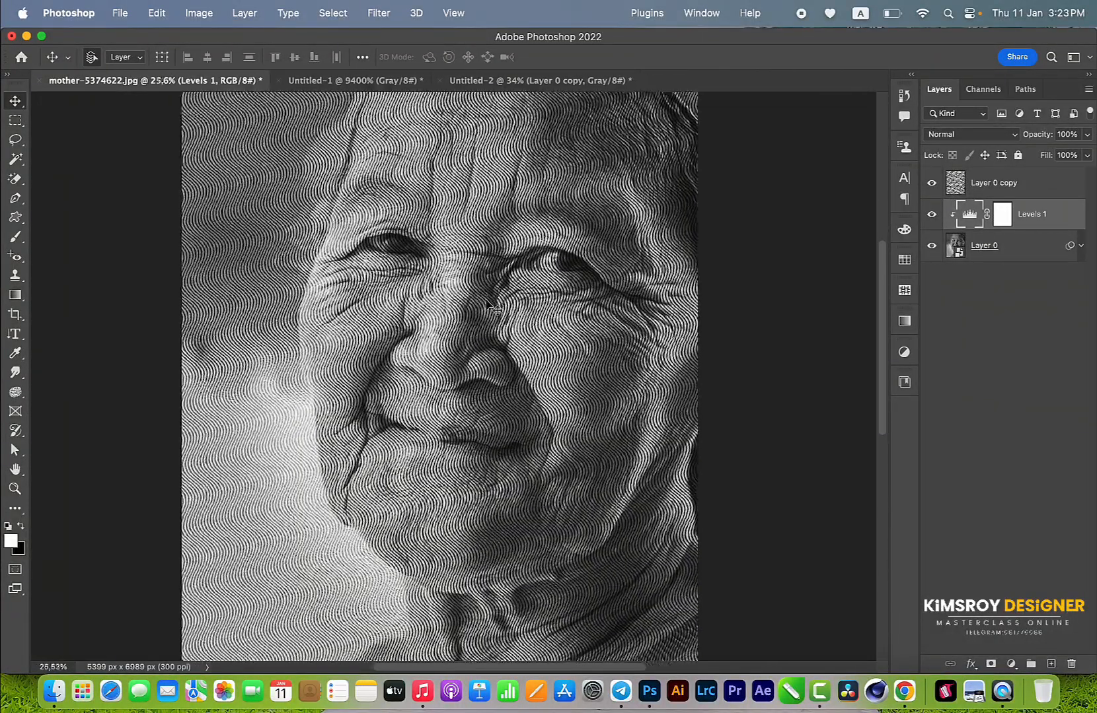
{"action": "scroll", "coordinate": [489, 306], "scroll_direction": "up", "scroll_amount": 3}
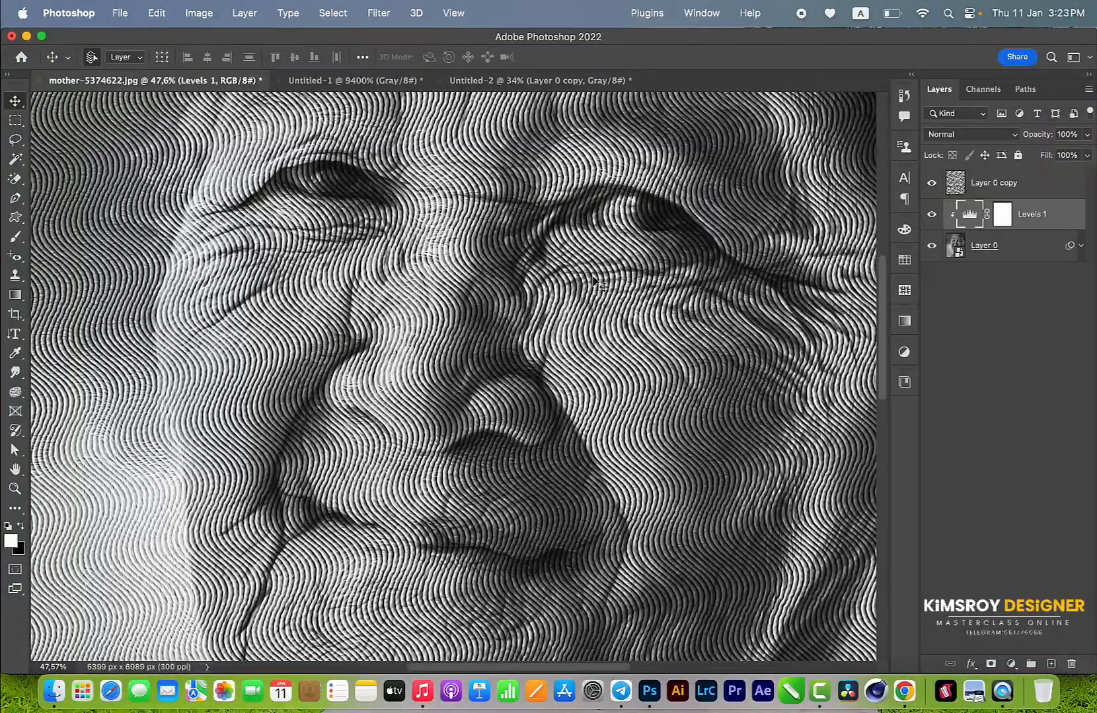
{"action": "scroll", "coordinate": [609, 573], "scroll_direction": "down", "scroll_amount": 6}
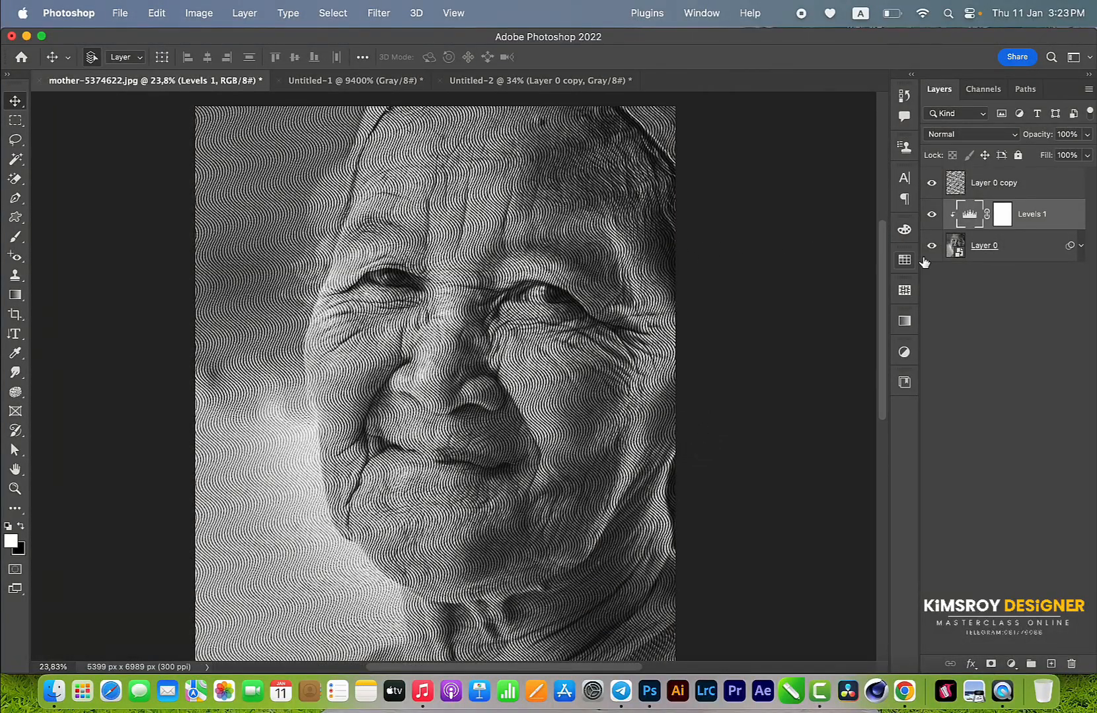
Set the opacity of the line pattern layer to 90% and inspect the engraved portrait up close.
{"action": "left_click", "coordinate": [987, 191]}
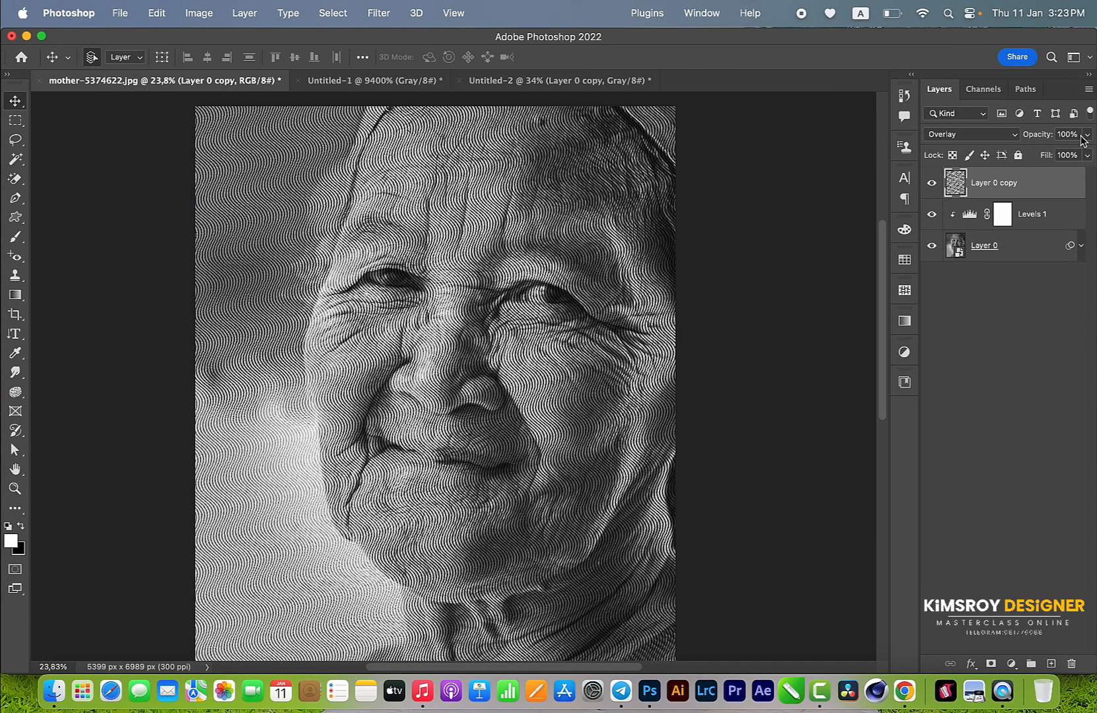
{"action": "left_click", "coordinate": [1055, 134]}
{"action": "type", "text": "9"}
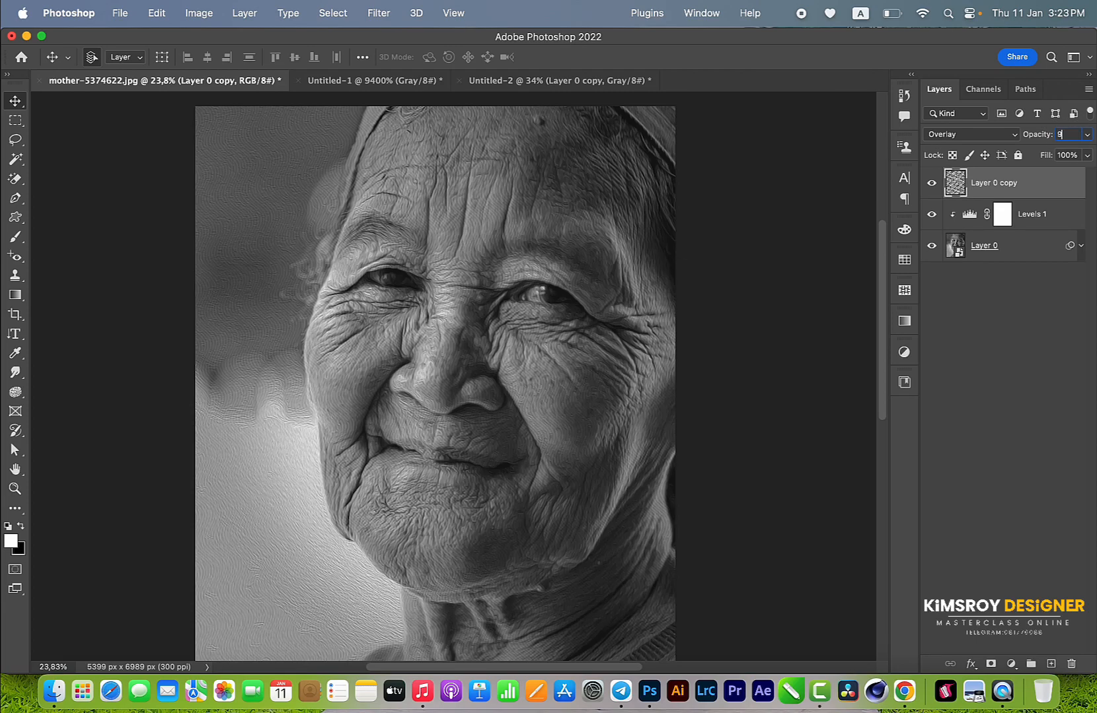
{"action": "type", "text": "0"}
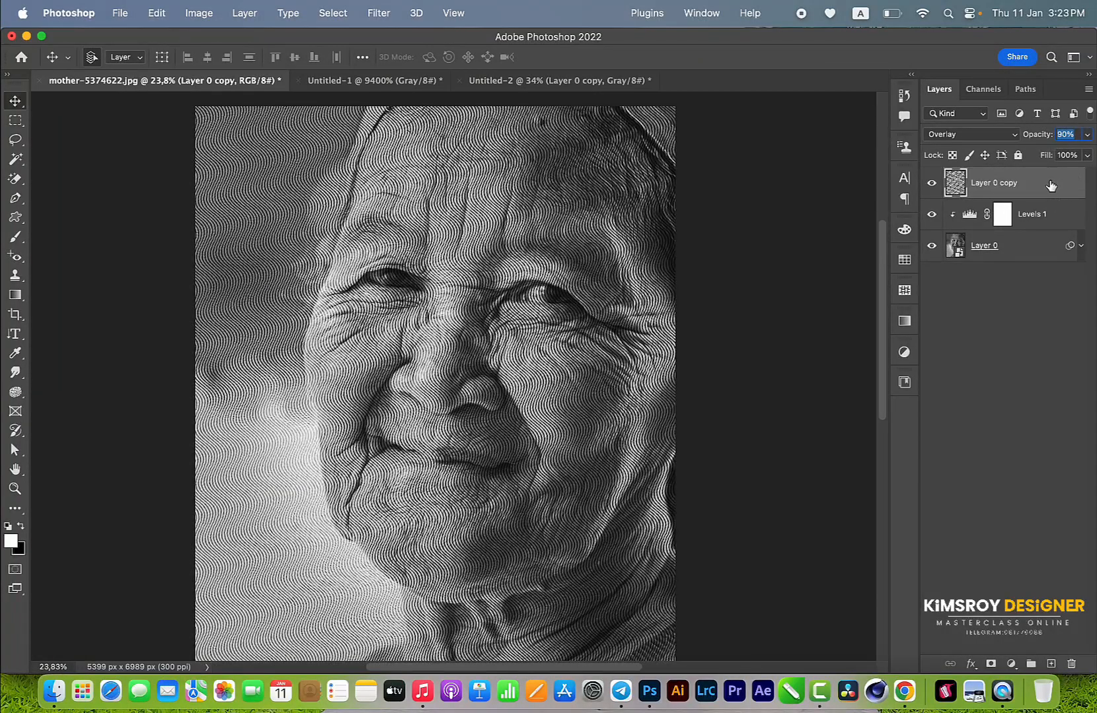
{"action": "scroll", "coordinate": [458, 215], "scroll_direction": "up", "scroll_amount": 5}
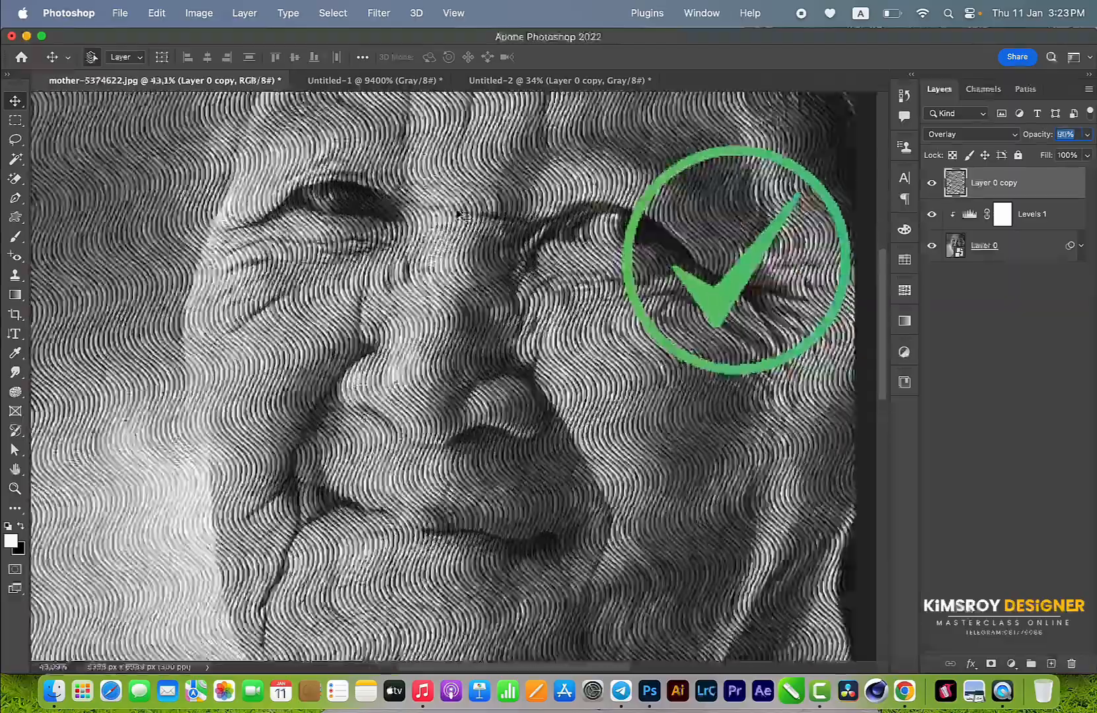
{"action": "scroll", "coordinate": [457, 214], "scroll_direction": "down", "scroll_amount": 5}
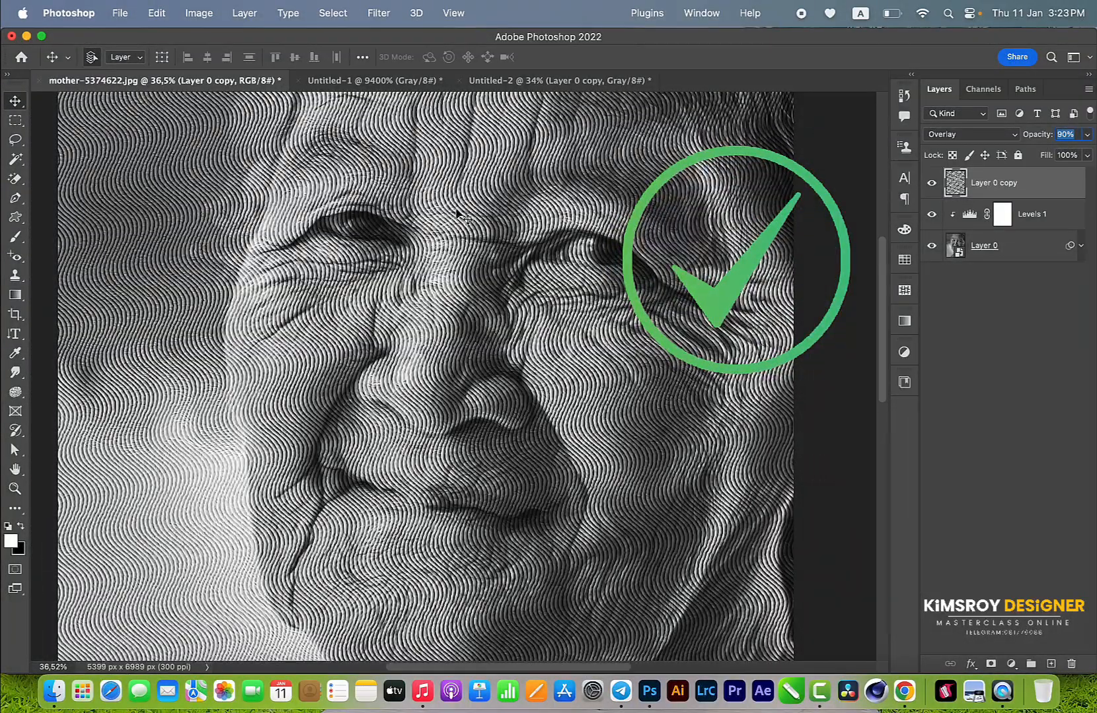
{"action": "scroll", "coordinate": [457, 215], "scroll_direction": "up", "scroll_amount": 5}
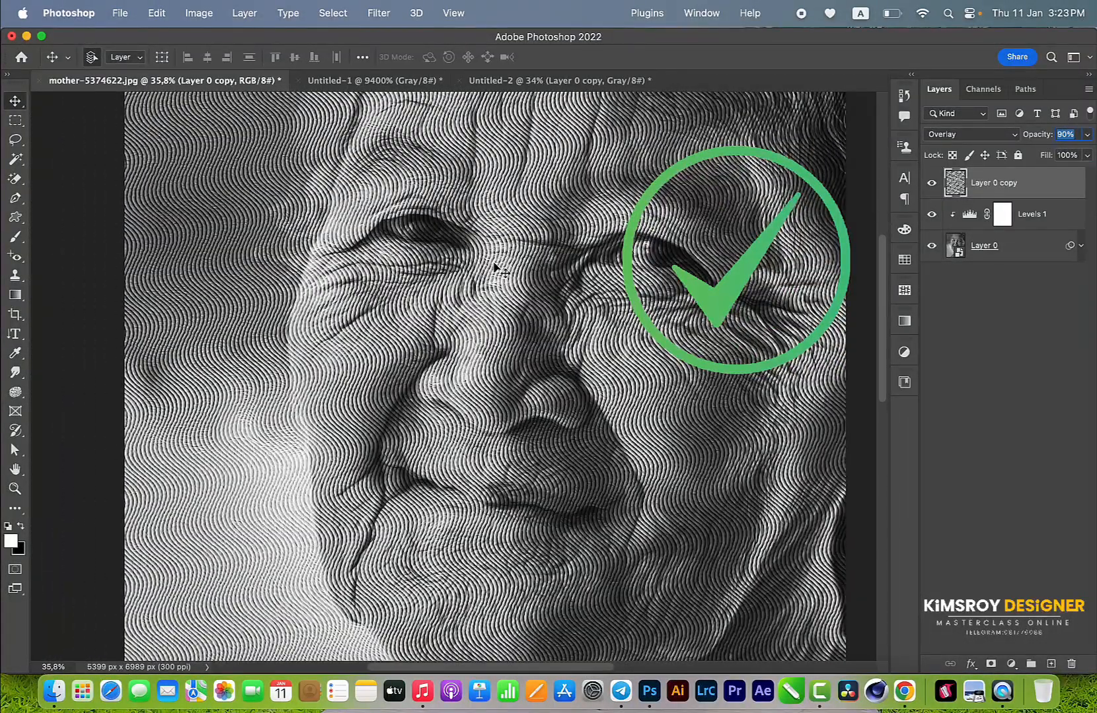
{"action": "scroll", "coordinate": [494, 266], "scroll_direction": "down", "scroll_amount": 5}
{"action": "scroll", "coordinate": [489, 265], "scroll_direction": "up", "scroll_amount": 5}
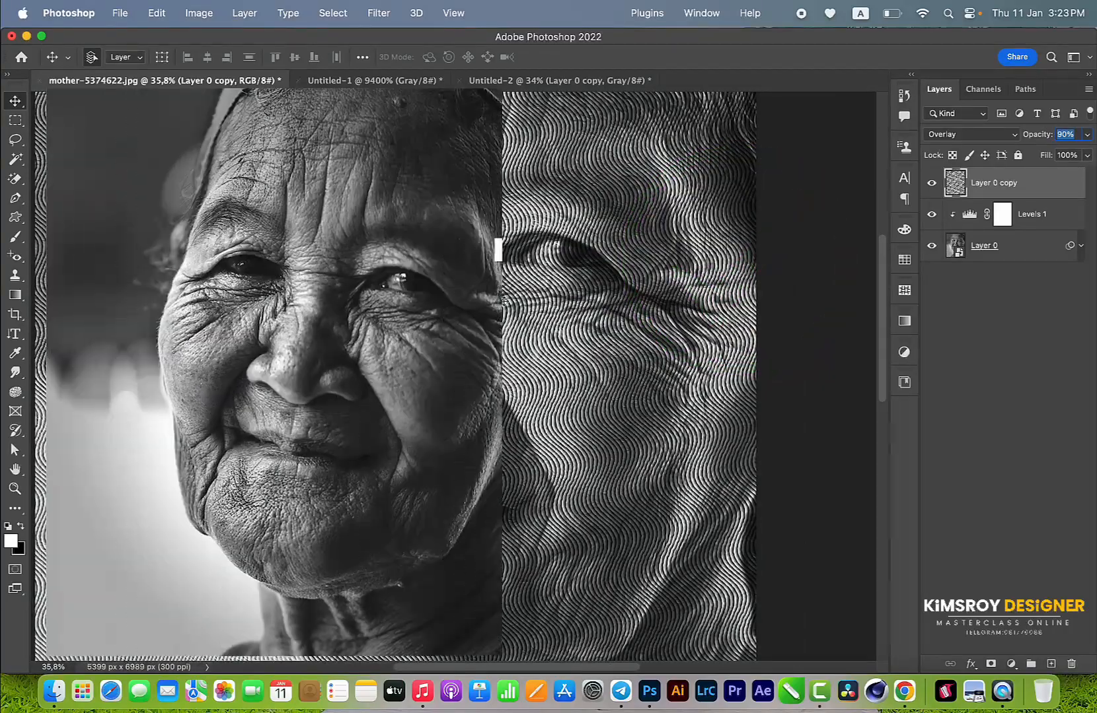